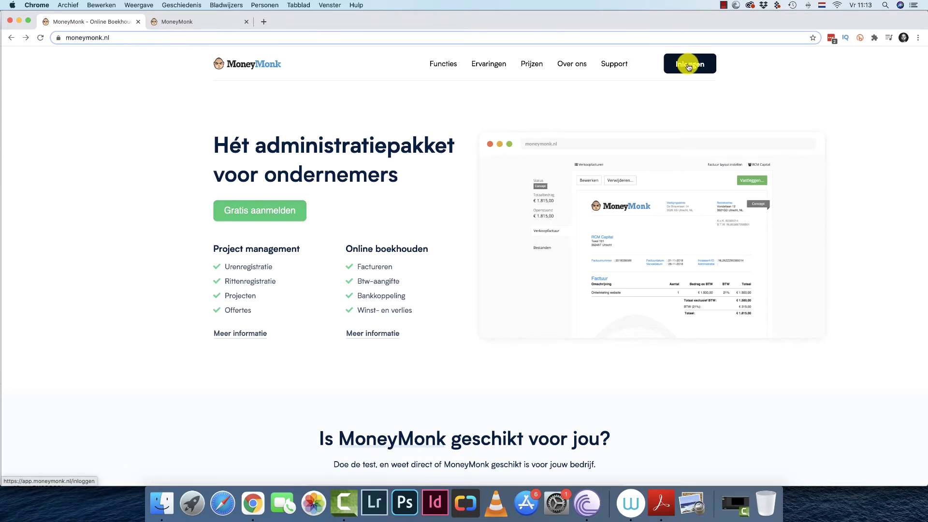
Sign in using the saved Chrome login, correcting the account e-mail address before submitting.
{"action": "left_click", "coordinate": [689, 67]}
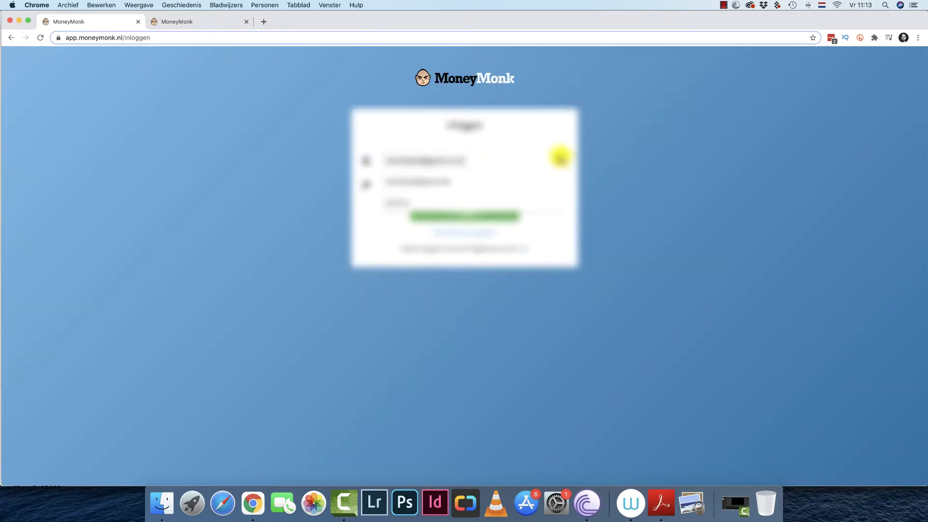
{"action": "left_click", "coordinate": [451, 182]}
{"action": "left_click", "coordinate": [474, 249]}
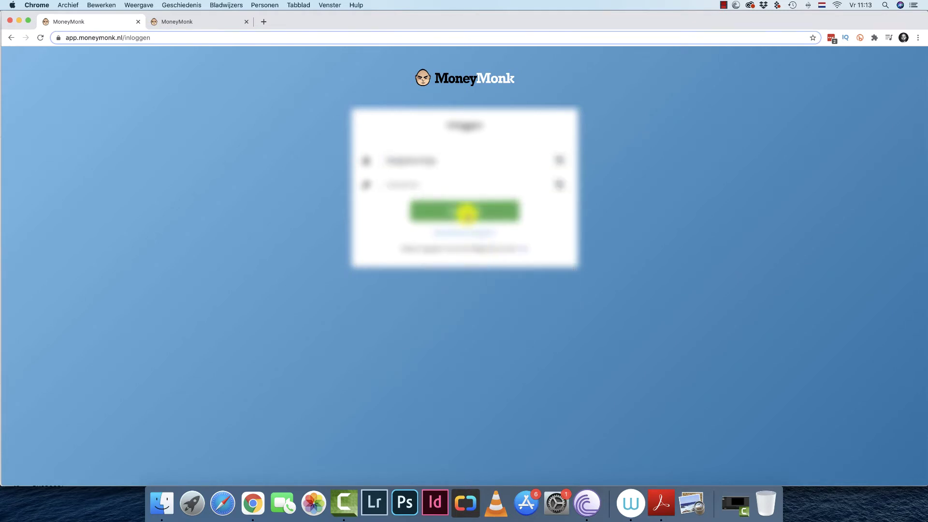
{"action": "left_click", "coordinate": [466, 211]}
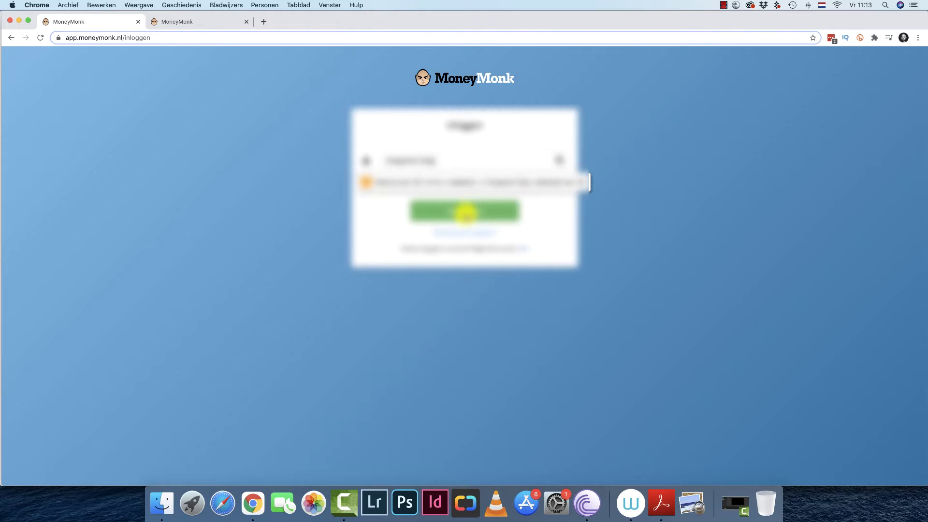
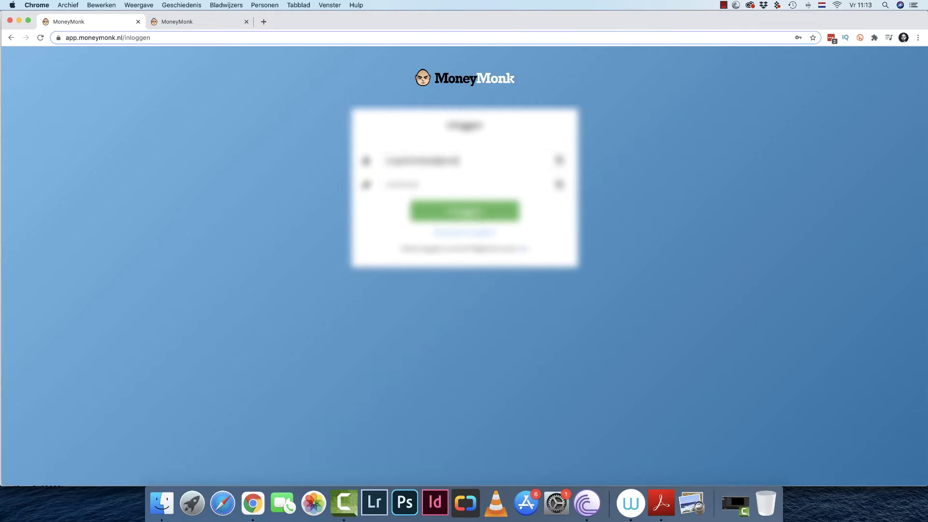
{"action": "left_click", "coordinate": [467, 220]}
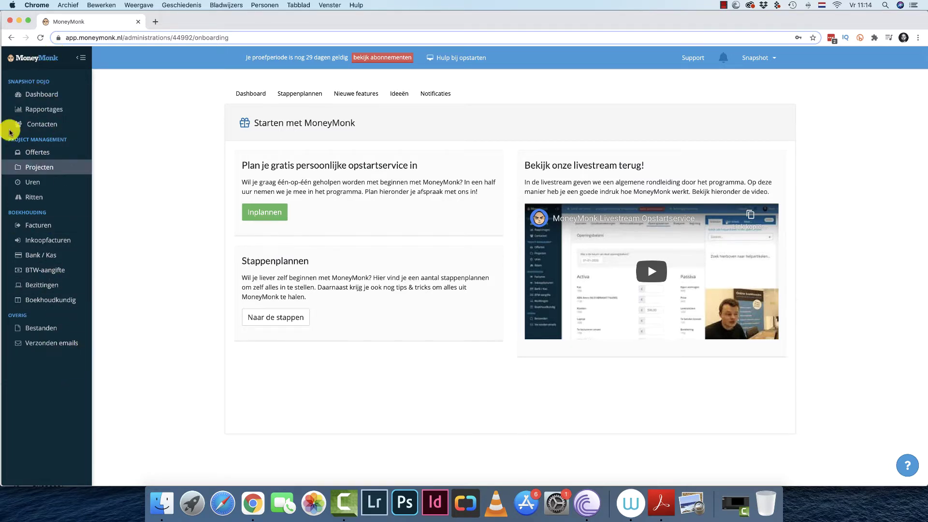
Open the Dashboard and view the empty 2021 Financiële voortgang chart with €0,00 figures.
{"action": "left_click", "coordinate": [49, 94]}
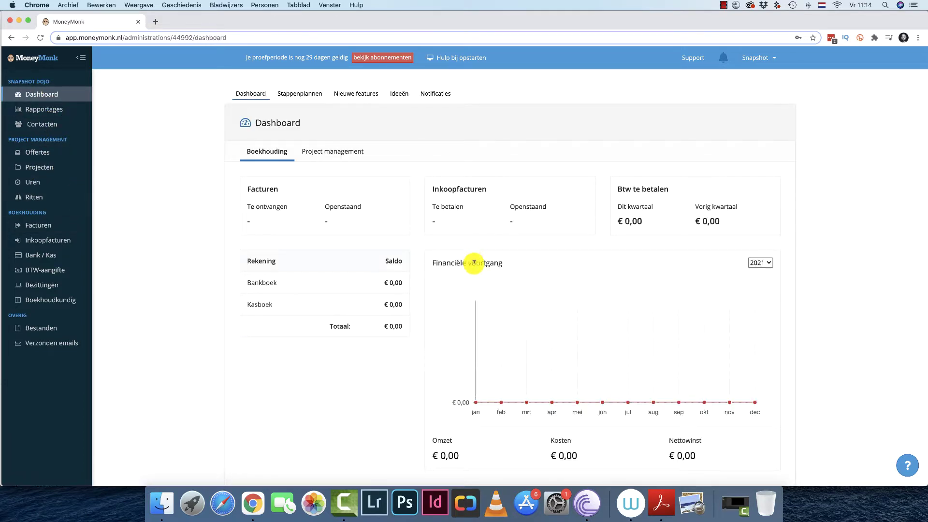
{"action": "mouse_move", "coordinate": [725, 371]}
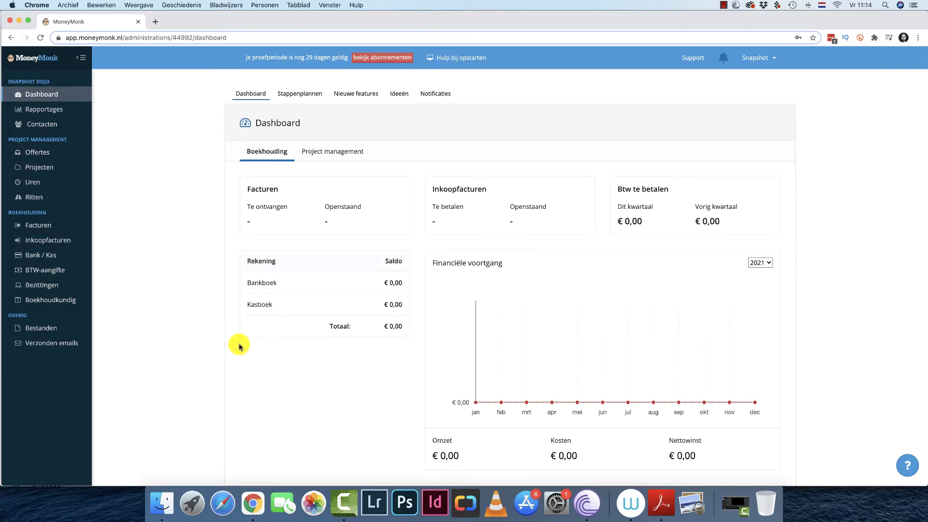
Start a new contact and enter company name Kamera-Express to list matching businesses.
{"action": "left_click", "coordinate": [67, 126]}
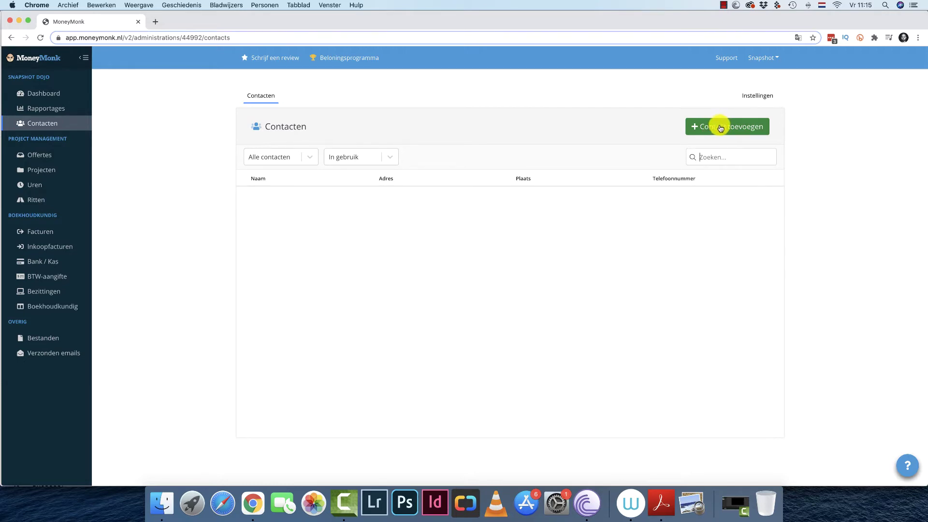
{"action": "left_click", "coordinate": [720, 128]}
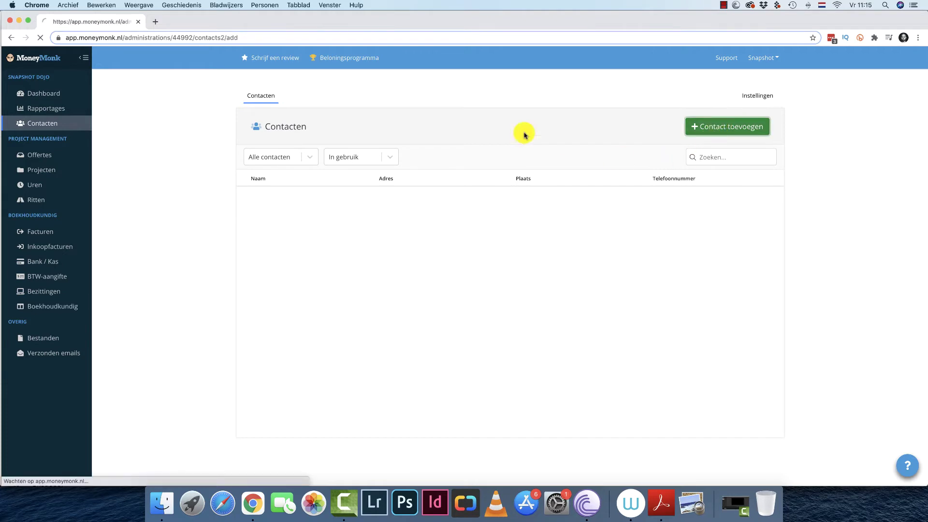
{"action": "left_click", "coordinate": [395, 206]}
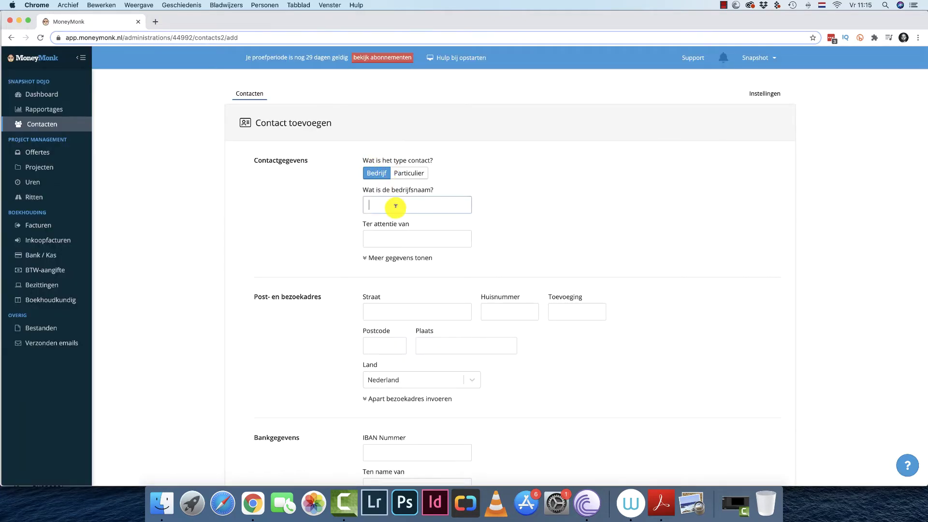
{"action": "type", "text": "Kmae"}
{"action": "type", "text": "amera-Expre"}
{"action": "type", "text": "ss"}
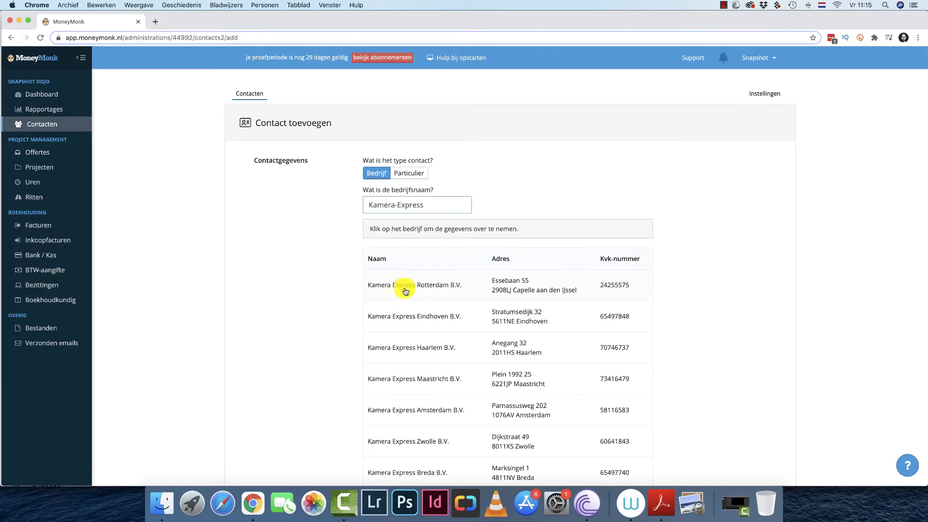
{"action": "scroll", "coordinate": [424, 421], "scroll_direction": "down", "scroll_amount": 5}
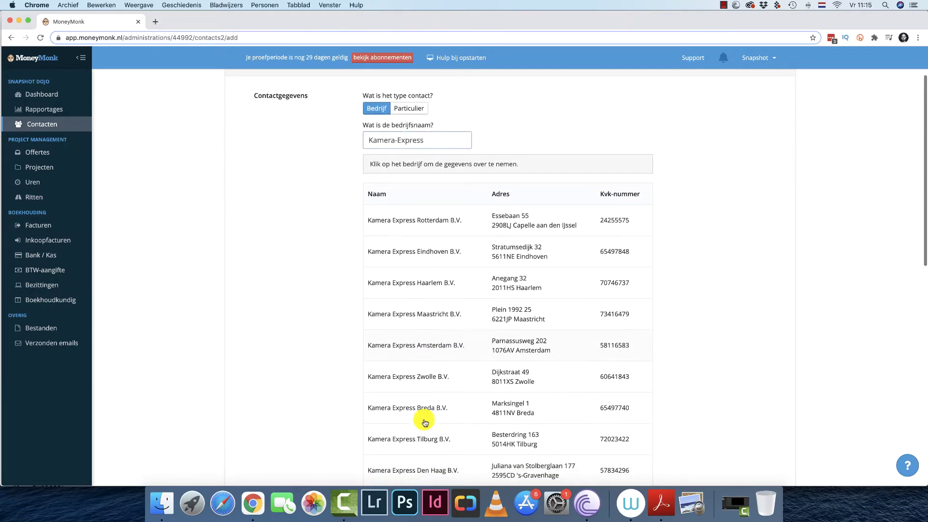
{"action": "scroll", "coordinate": [425, 420], "scroll_direction": "up", "scroll_amount": 4}
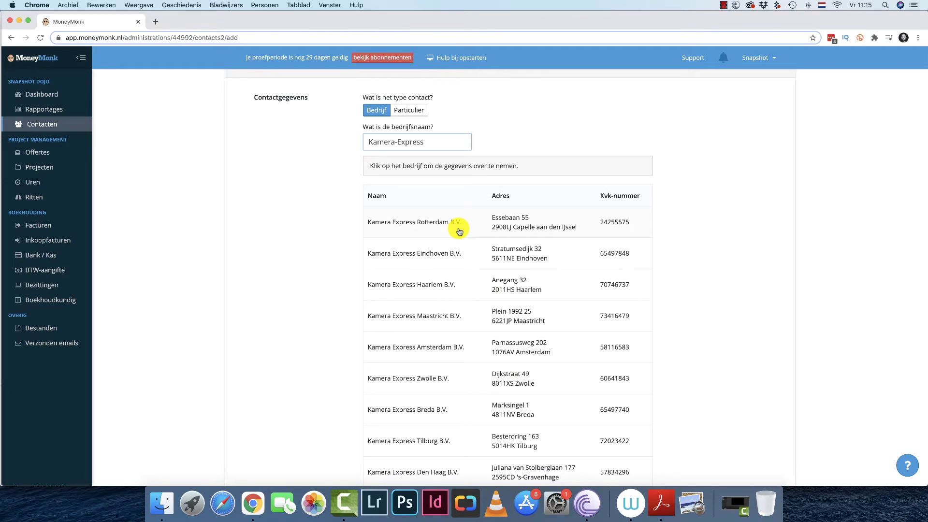
Take over Kamera Express Rotterdam B.V.'s company details from the suggestion list.
{"action": "left_click", "coordinate": [430, 226]}
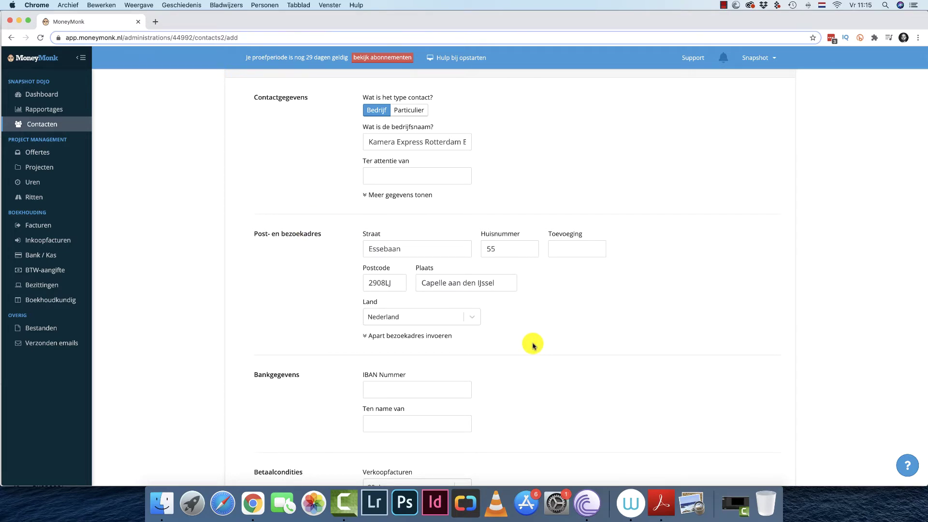
{"action": "scroll", "coordinate": [533, 346], "scroll_direction": "down", "scroll_amount": 5}
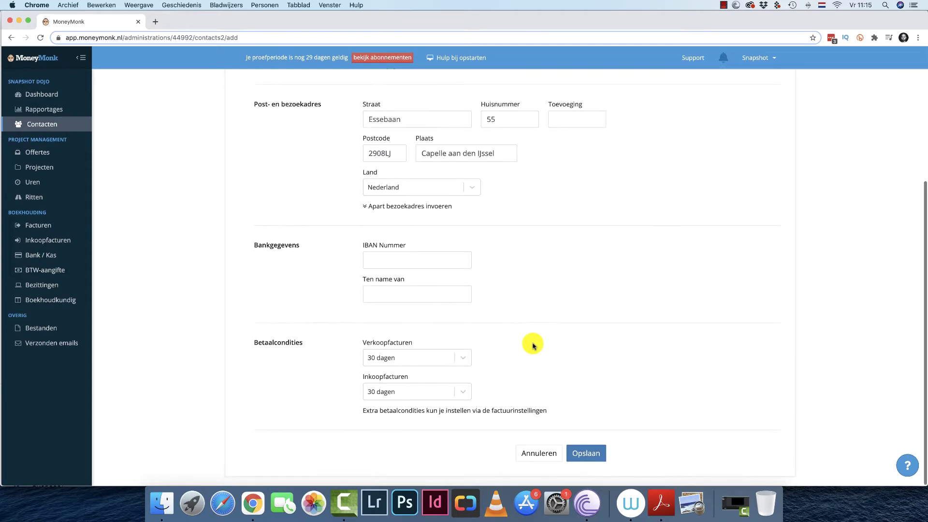
{"action": "scroll", "coordinate": [521, 305], "scroll_direction": "up", "scroll_amount": 2}
{"action": "scroll", "coordinate": [521, 305], "scroll_direction": "up", "scroll_amount": 5}
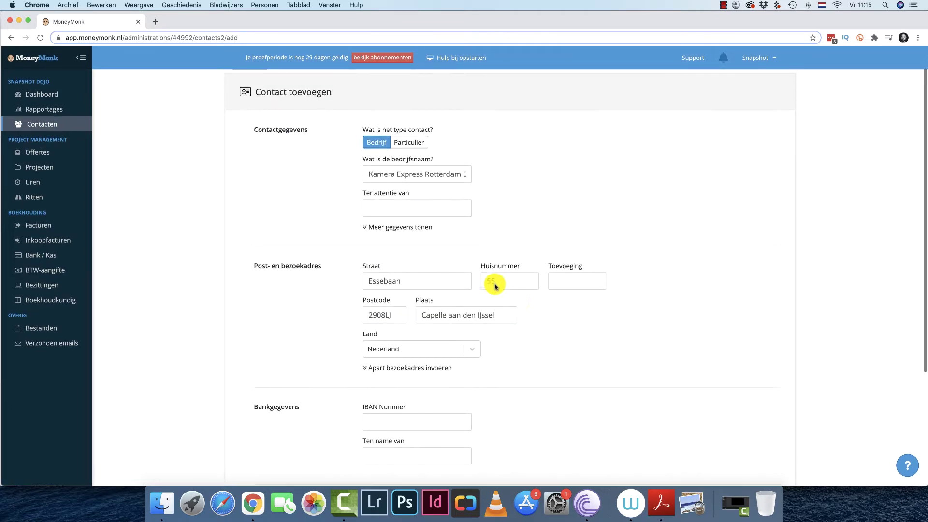
Fill in the attention-to person's name and the contact's e-mail address, then save the contact.
{"action": "left_click", "coordinate": [420, 227]}
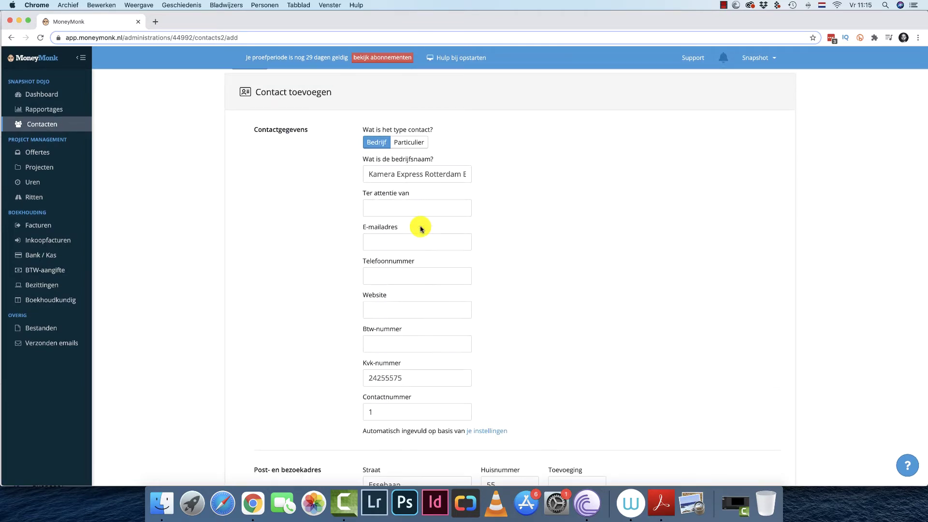
{"action": "left_click", "coordinate": [400, 207]}
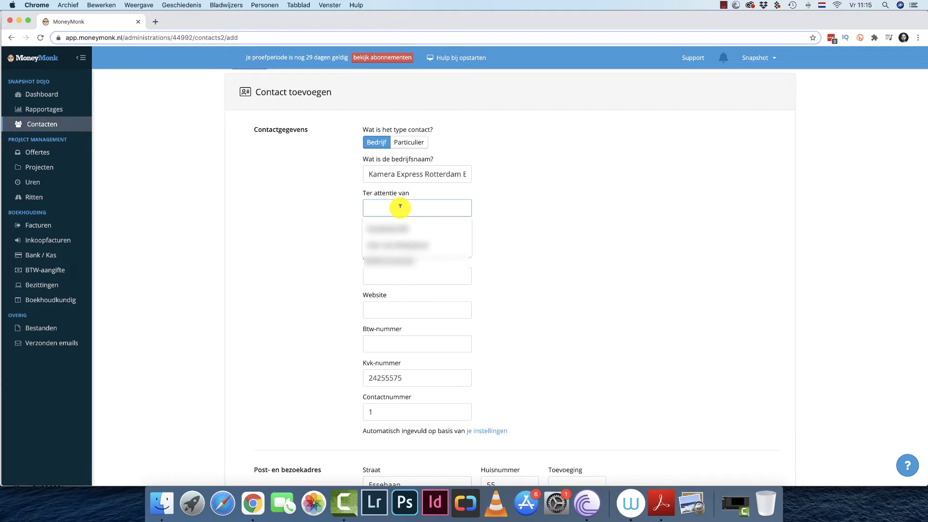
{"action": "left_click", "coordinate": [385, 245]}
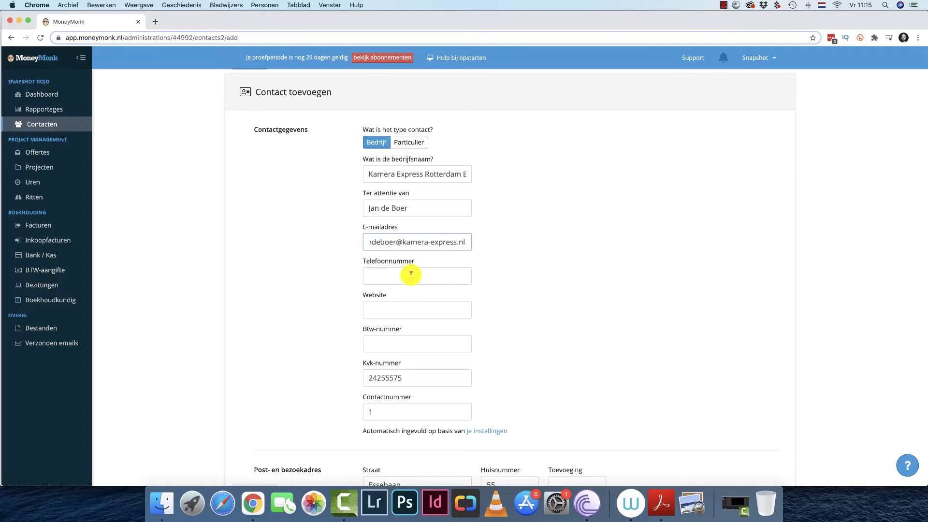
{"action": "scroll", "coordinate": [640, 379], "scroll_direction": "down", "scroll_amount": 10}
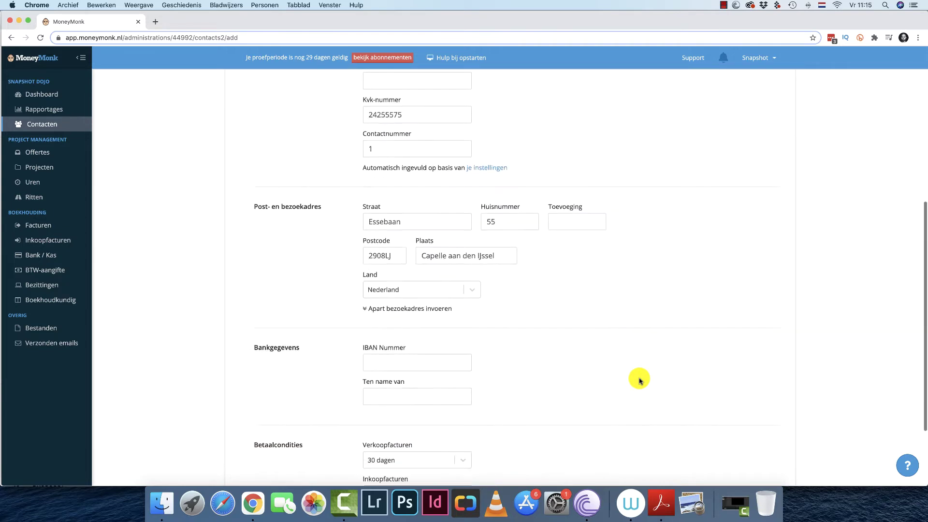
{"action": "left_click", "coordinate": [586, 451]}
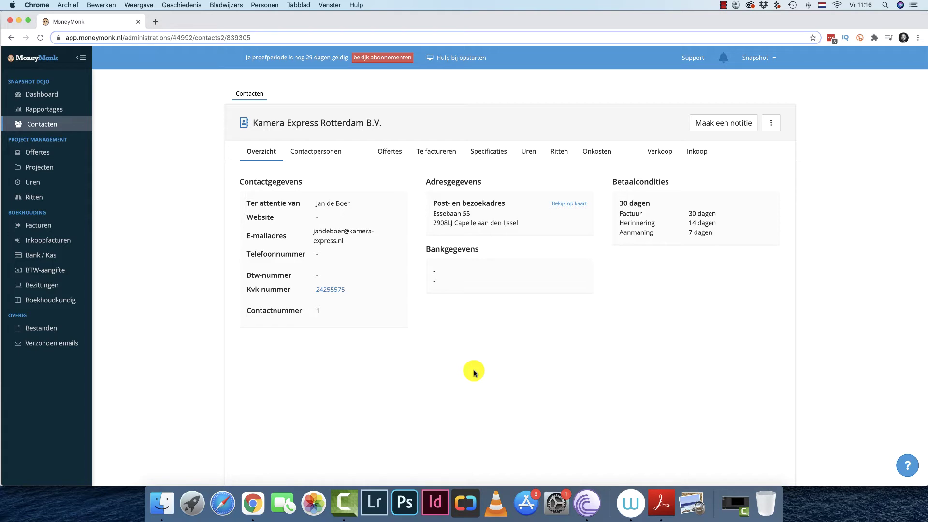
Open the Offertes overview, which lists no quotes yet.
{"action": "left_click", "coordinate": [66, 150]}
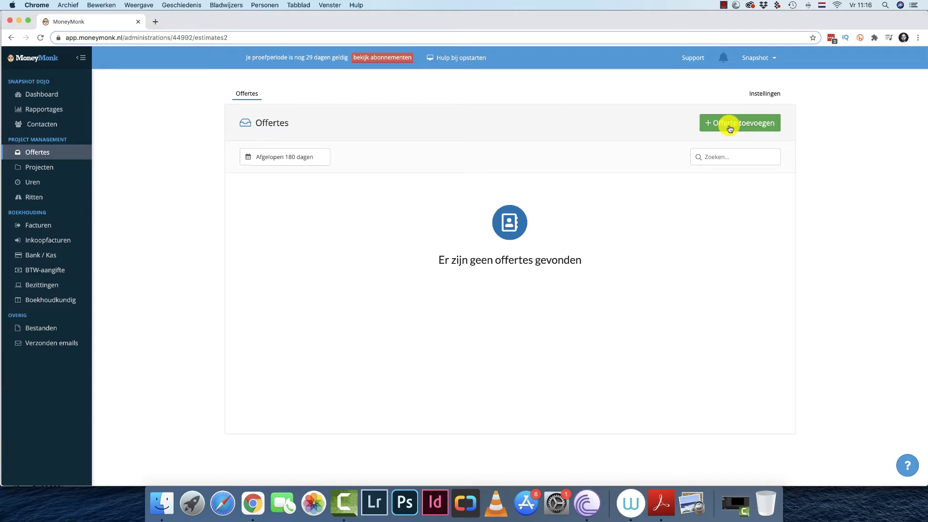
Start a new quote for customer Kamera Express Rotterdam B.V.
{"action": "left_click", "coordinate": [730, 125]}
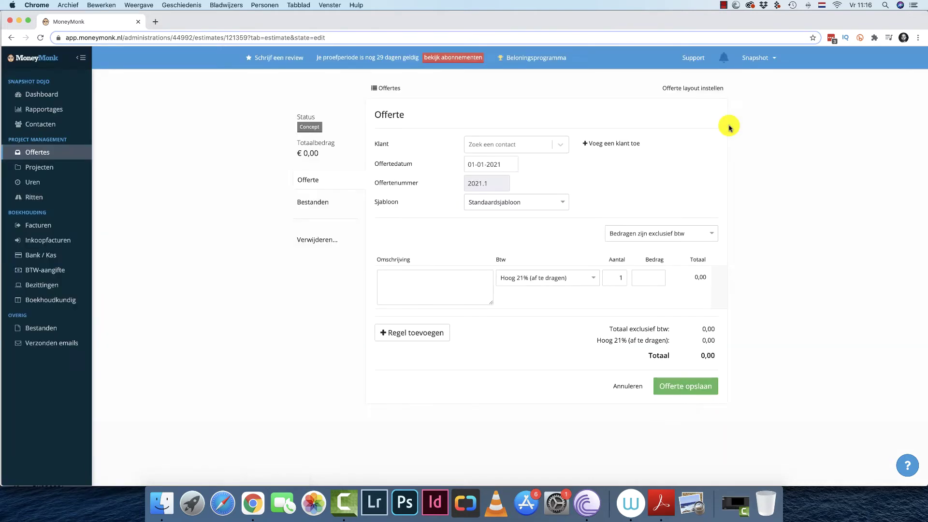
{"action": "left_click", "coordinate": [532, 146]}
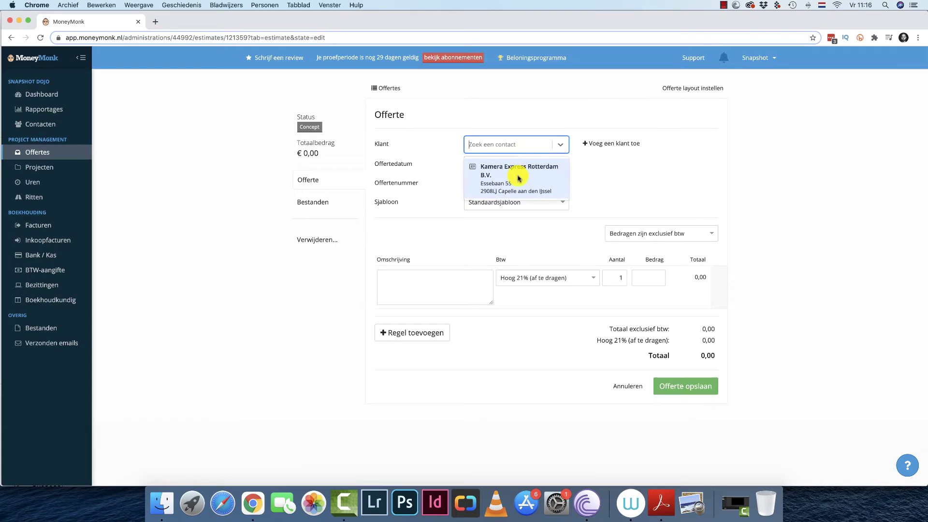
{"action": "left_click", "coordinate": [519, 179]}
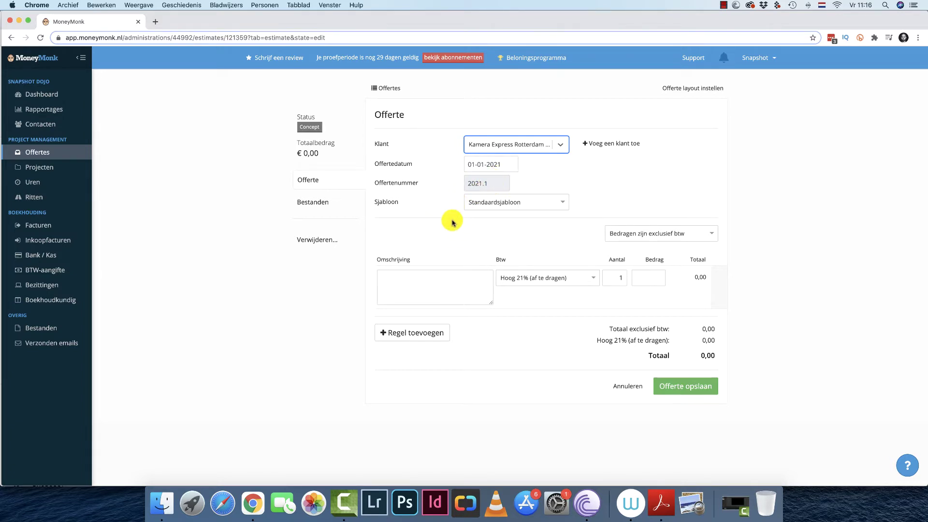
Enter the first line 'Fotografie evenement 15 jan 2021' with quantity 4 at 75,00.
{"action": "left_click", "coordinate": [422, 283]}
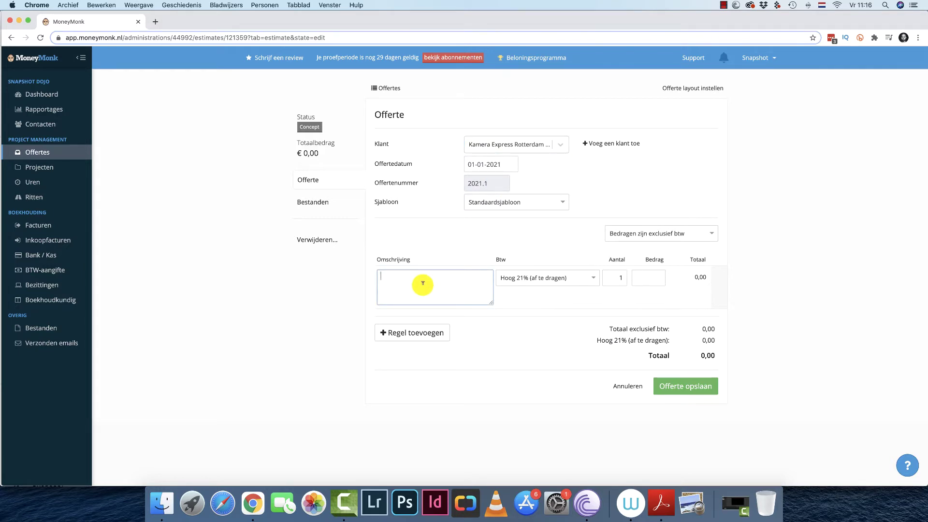
{"action": "type", "text": "Fotografie eveeme"}
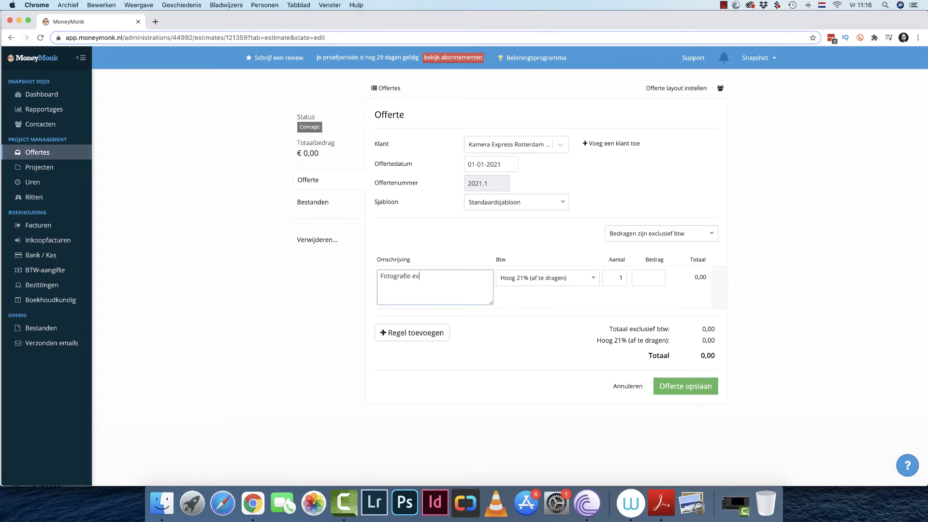
{"action": "key", "text": "BackSpace"}
{"action": "type", "text": "menet"}
{"action": "key", "text": "BackSpace"}
{"action": "key", "text": "BackSpace"}
{"action": "key", "text": "BackSpace"}
{"action": "type", "text": "ment 15-"}
{"action": "key", "text": "BackSpace"}
{"action": "type", "text": "ja"}
{"action": "left_click", "coordinate": [622, 277]}
{"action": "type", "text": "4"}
{"action": "key", "text": "Tab"}
{"action": "type", "text": "75"}
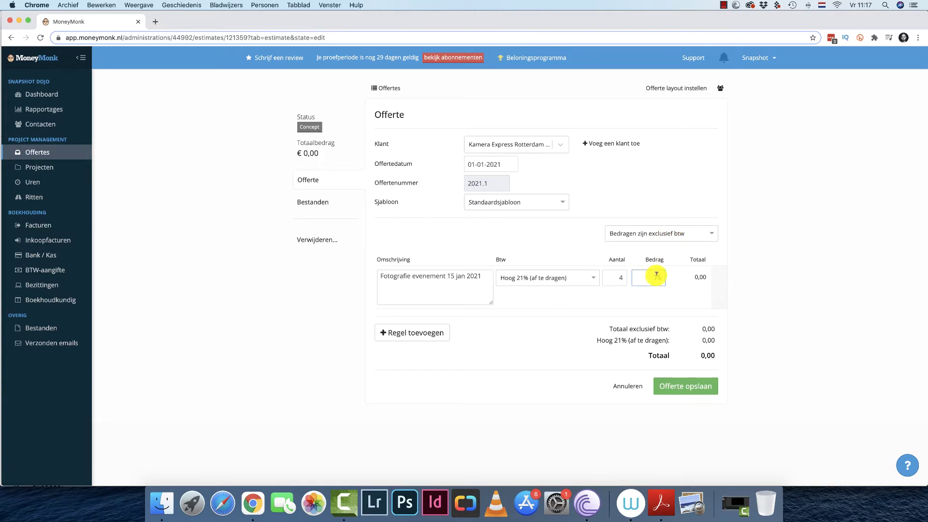
Keep the quote's amounts set to 'Bedragen zijn exclusief btw'.
{"action": "left_click", "coordinate": [666, 234]}
{"action": "left_click", "coordinate": [570, 306]}
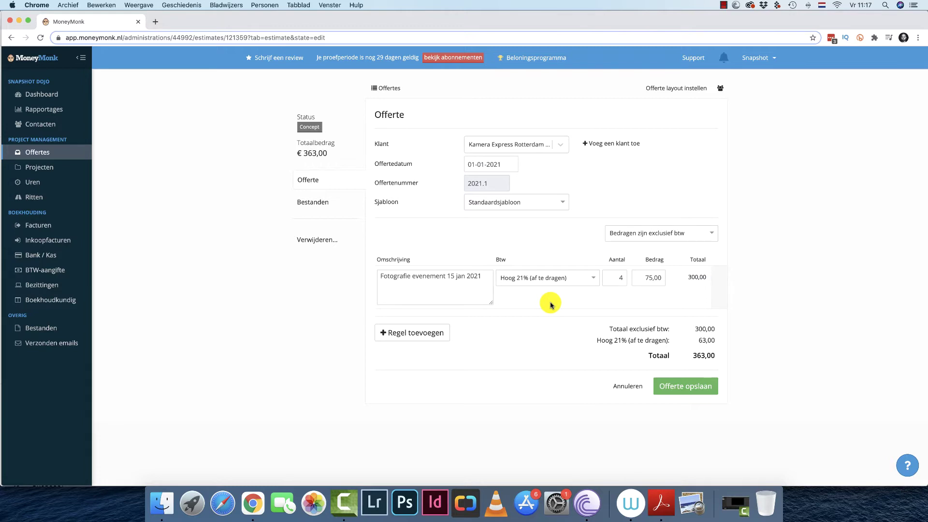
{"action": "left_click", "coordinate": [671, 236]}
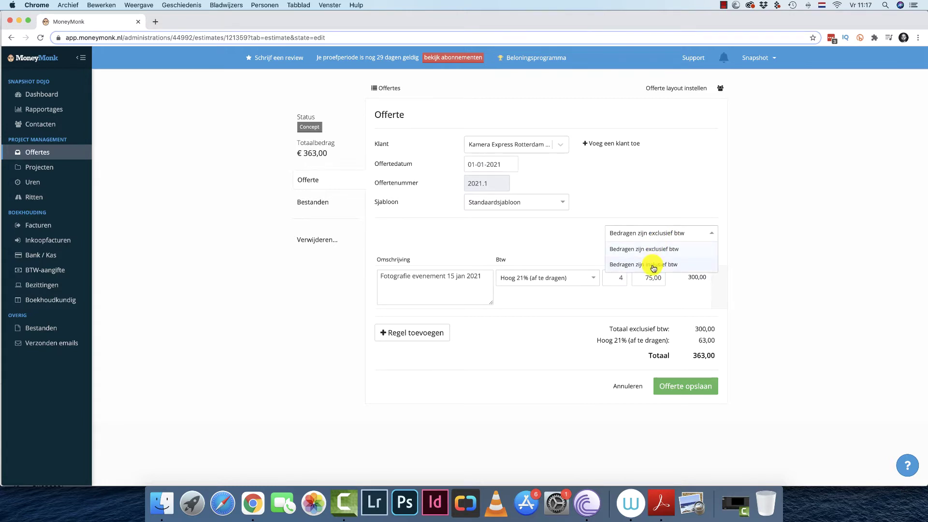
Keep amounts excluding VAT and add line 'Selectie en nabewerking', 2 at 75,00.
{"action": "left_click", "coordinate": [572, 247]}
{"action": "left_click", "coordinate": [421, 332]}
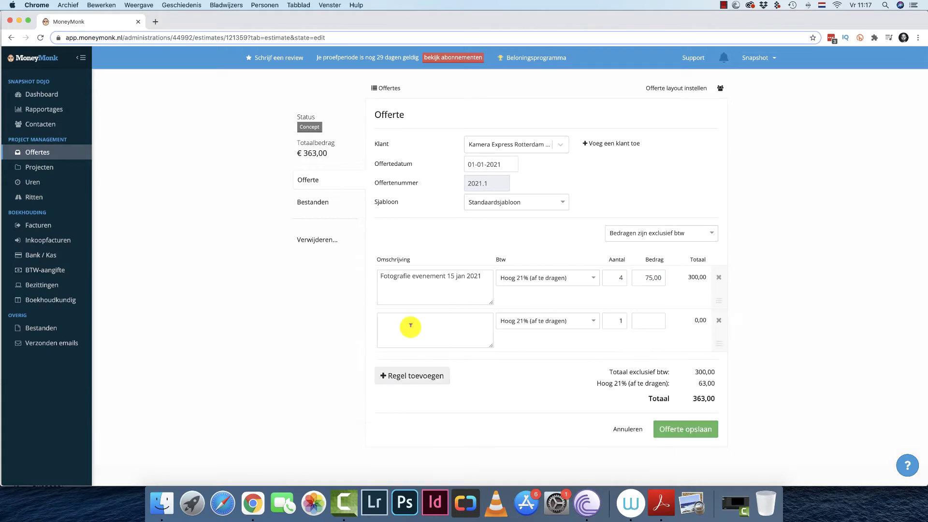
{"action": "type", "text": "Selectie en nabwe"}
{"action": "key", "text": "BackSpace"}
{"action": "key", "text": "BackSpace"}
{"action": "type", "text": "ewerking"}
{"action": "double_click", "coordinate": [615, 320]}
{"action": "type", "text": "2"}
{"action": "left_click", "coordinate": [662, 322]}
{"action": "type", "text": "75"}
Add Reiskosten, Digitale levering and Copyright lines and save the €544,50 estimate.
{"action": "left_click", "coordinate": [428, 377]}
{"action": "left_click", "coordinate": [421, 373]}
{"action": "type", "text": "REis"}
{"action": "key", "text": "BackSpace"}
{"action": "key", "text": "BackSpace"}
{"action": "key", "text": "BackSpace"}
{"action": "type", "text": "eiskosten"}
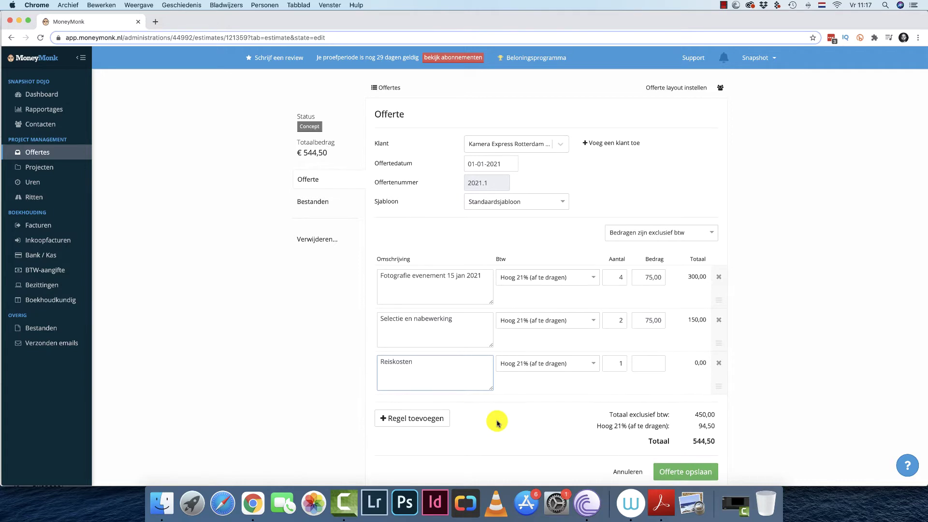
{"action": "scroll", "coordinate": [496, 423], "scroll_direction": "down", "scroll_amount": 1}
{"action": "left_click", "coordinate": [435, 399]}
{"action": "left_click", "coordinate": [405, 388]}
{"action": "type", "text": "Digitale levering"}
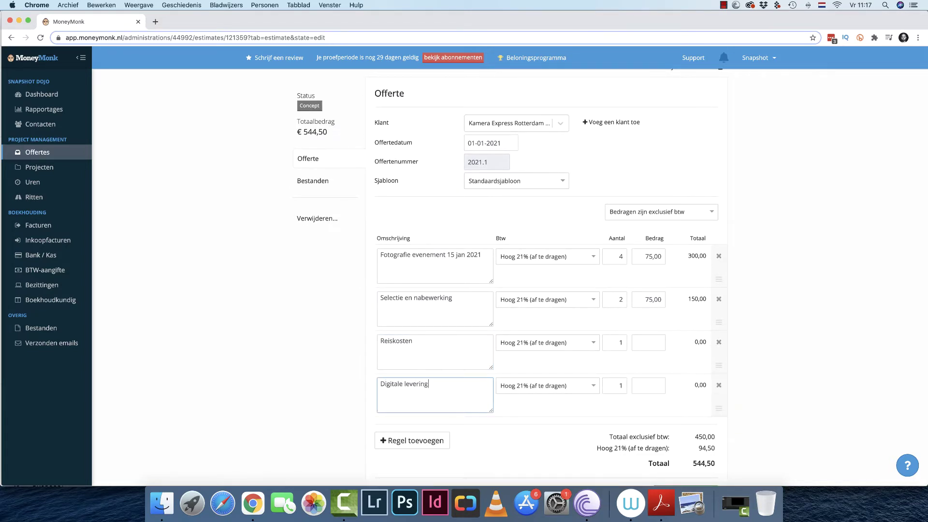
{"action": "left_click", "coordinate": [415, 440]}
{"action": "left_click", "coordinate": [412, 436]}
{"action": "type", "text": "Copyright"}
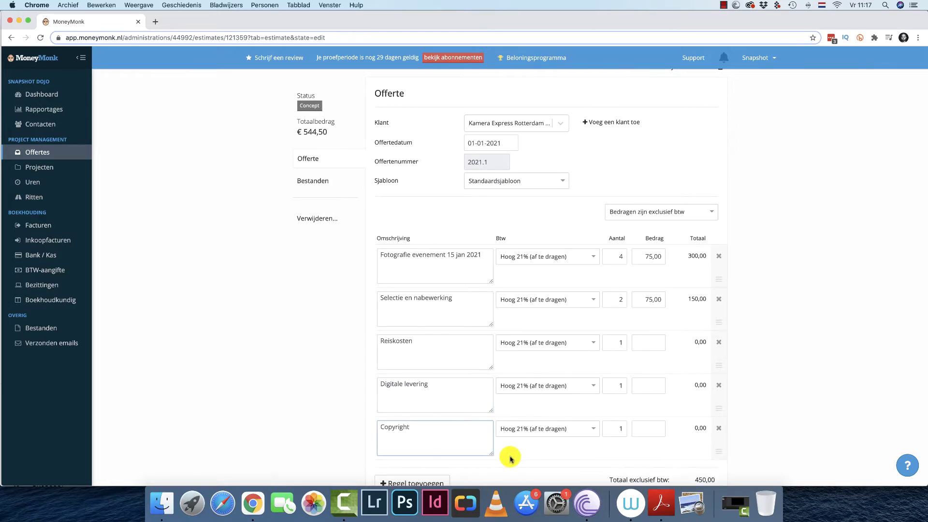
{"action": "scroll", "coordinate": [508, 457], "scroll_direction": "down", "scroll_amount": 3}
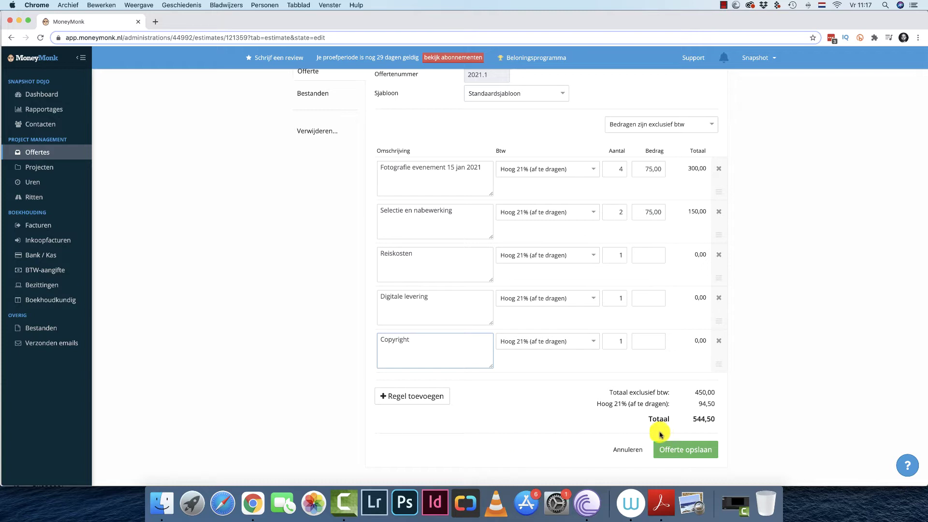
{"action": "left_click", "coordinate": [672, 452]}
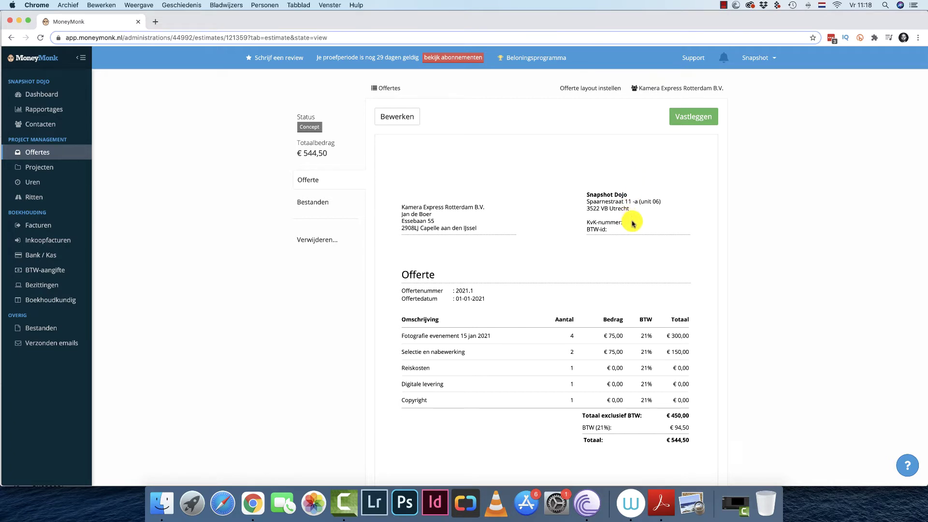
Finalise estimate 2021.1 with Vastleggen and bring up its Offerte versturen e-mail dialog.
{"action": "left_click", "coordinate": [758, 57]}
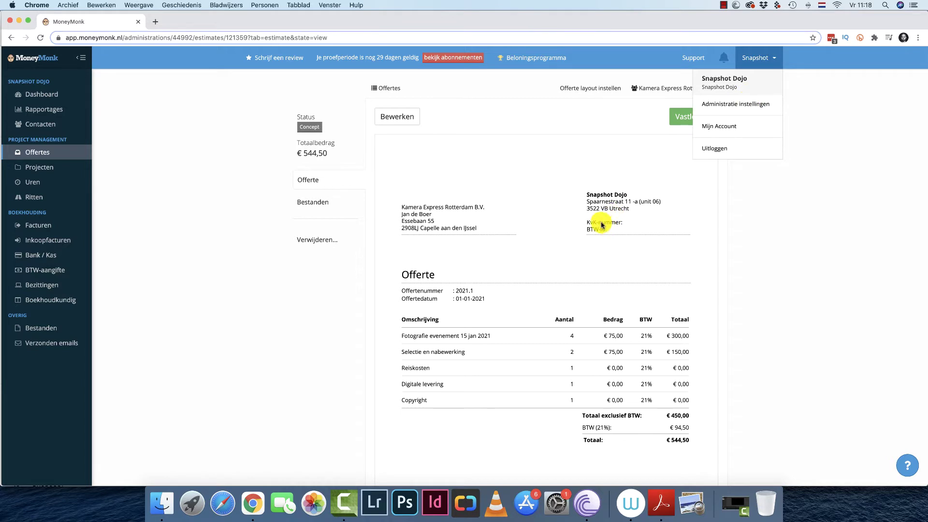
{"action": "left_click", "coordinate": [549, 180]}
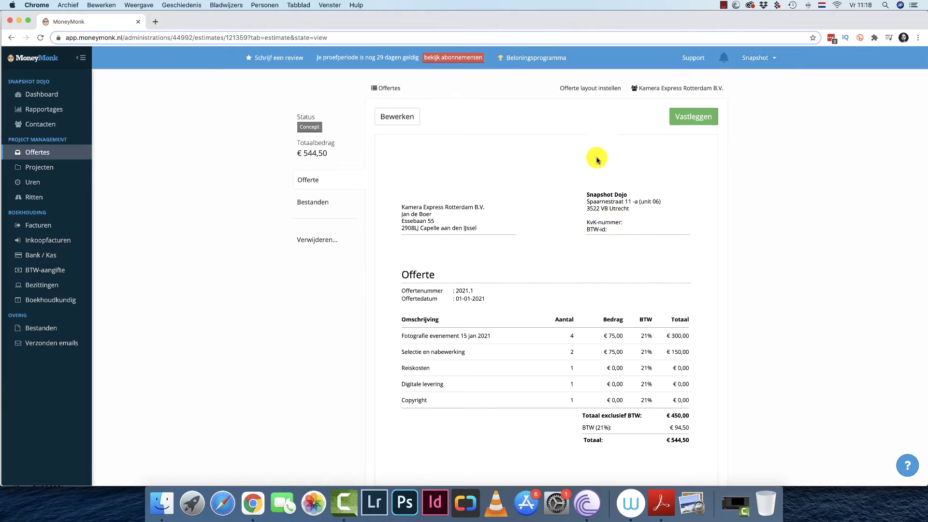
{"action": "left_click", "coordinate": [696, 116]}
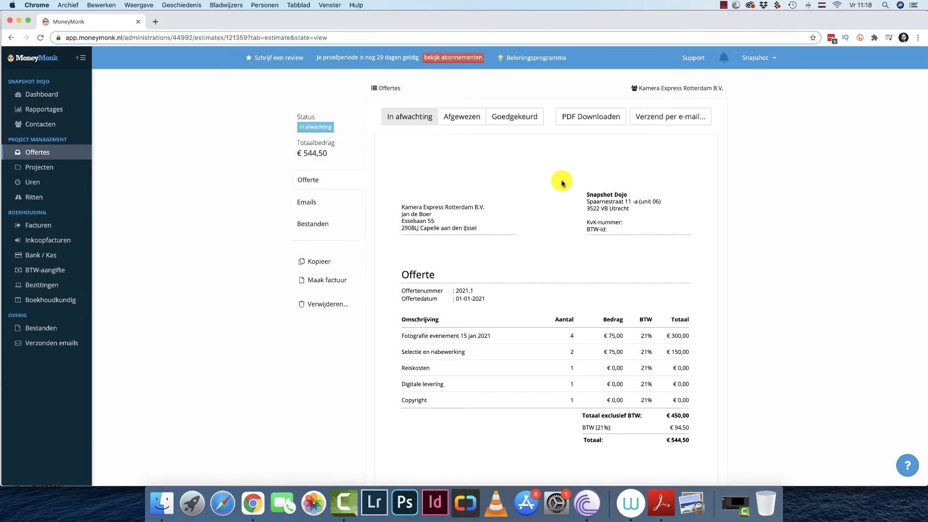
{"action": "left_click", "coordinate": [663, 119]}
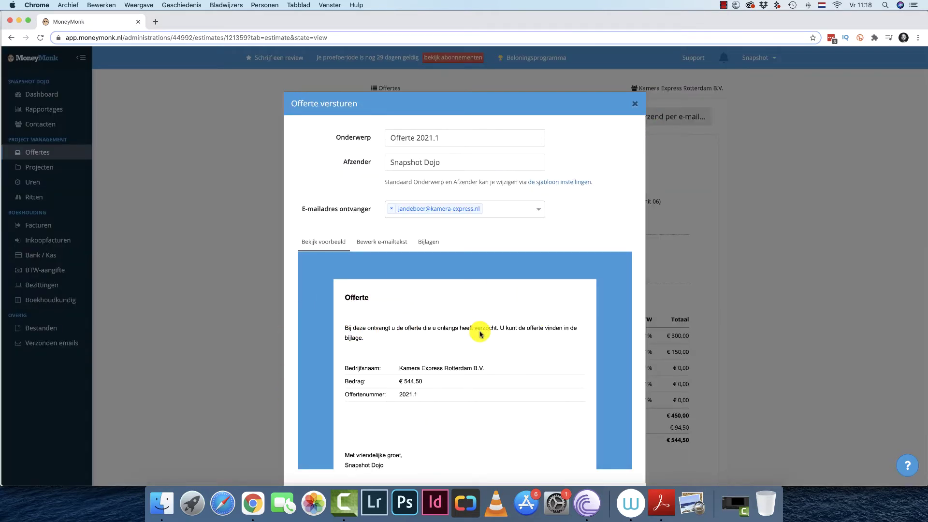
{"action": "left_click", "coordinate": [382, 246]}
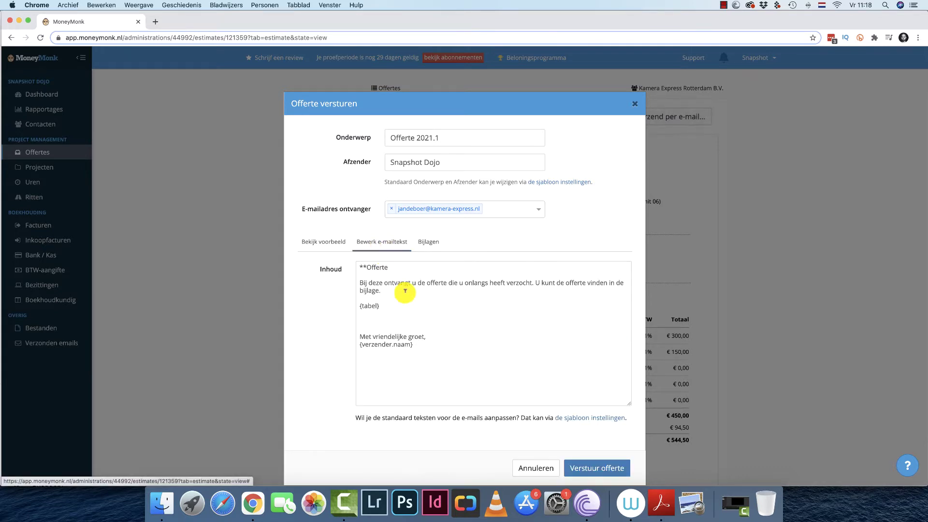
{"action": "triple_click", "coordinate": [425, 346]}
{"action": "key", "text": "super+a"}
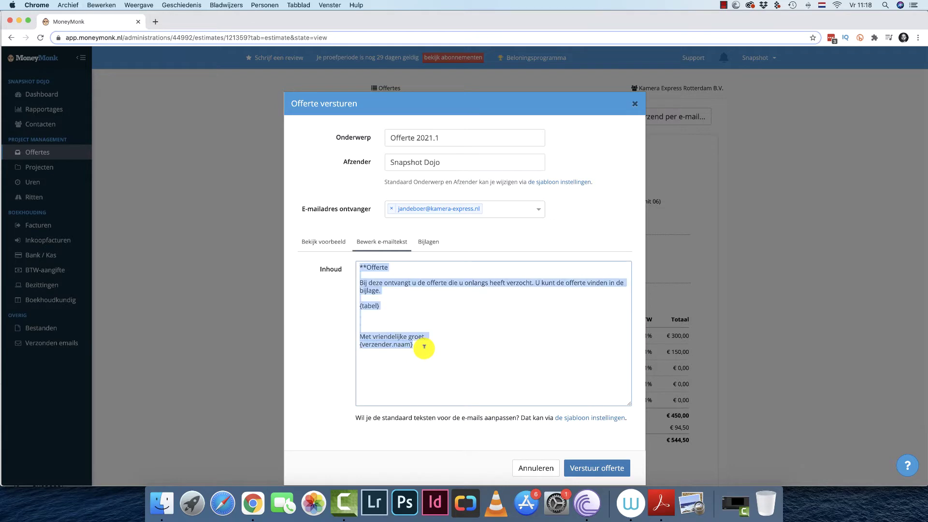
{"action": "type", "text": "Beste Jan,"}
{"action": "key", "text": "Return"}
{"action": "key", "text": "Return"}
{"action": "type", "text": "bij deze de offerte, oal"}
{"action": "key", "text": "BackSpace"}
{"action": "key", "text": "BackSpace"}
{"action": "key", "text": "BackSpace"}
{"action": "type", "text": "zoals besproke"}
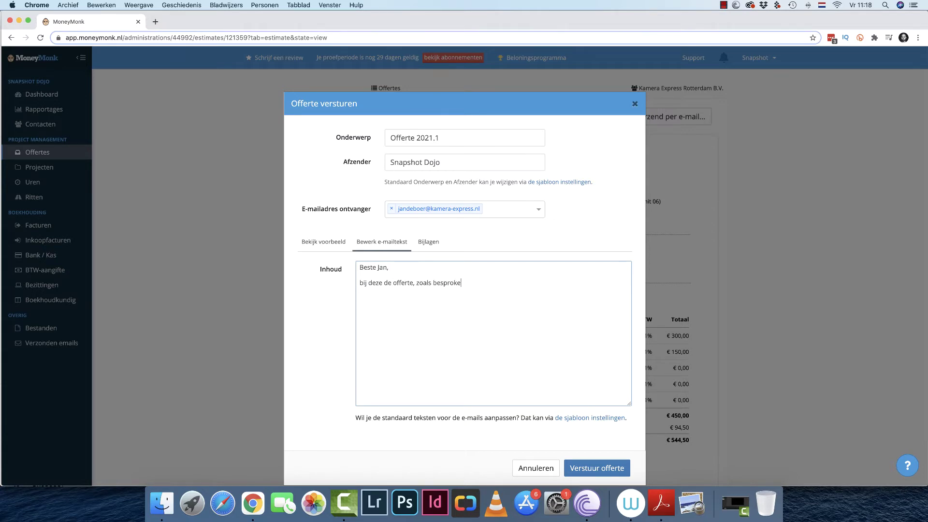
{"action": "type", "text": "n. Met vriendelijke g"}
{"action": "left_click", "coordinate": [536, 468]}
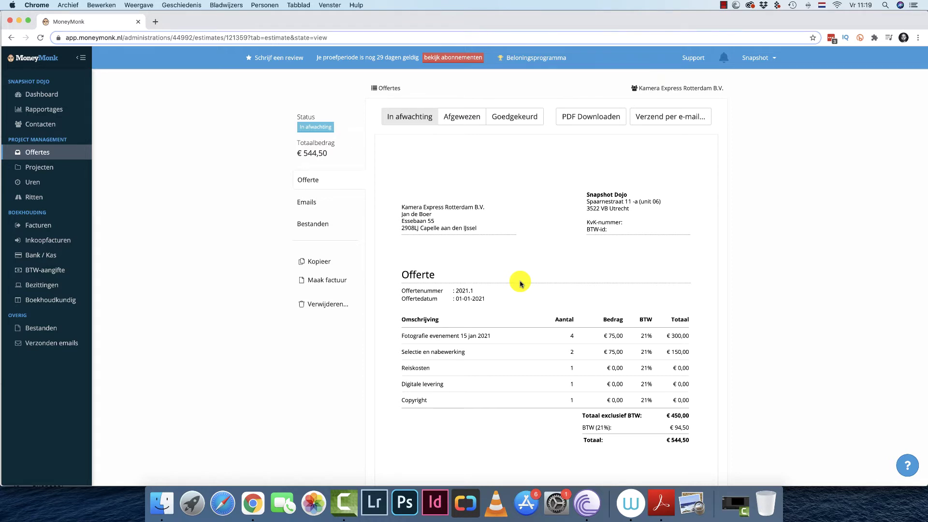
Mark estimate 2021.1 as Goedgekeurd after briefly reverting it to In afwachting.
{"action": "left_click", "coordinate": [511, 118]}
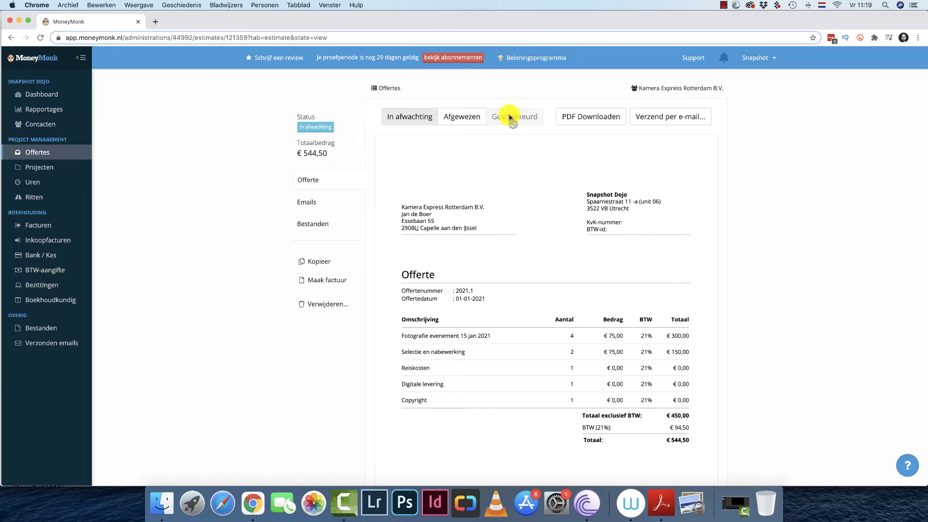
{"action": "left_click", "coordinate": [52, 152]}
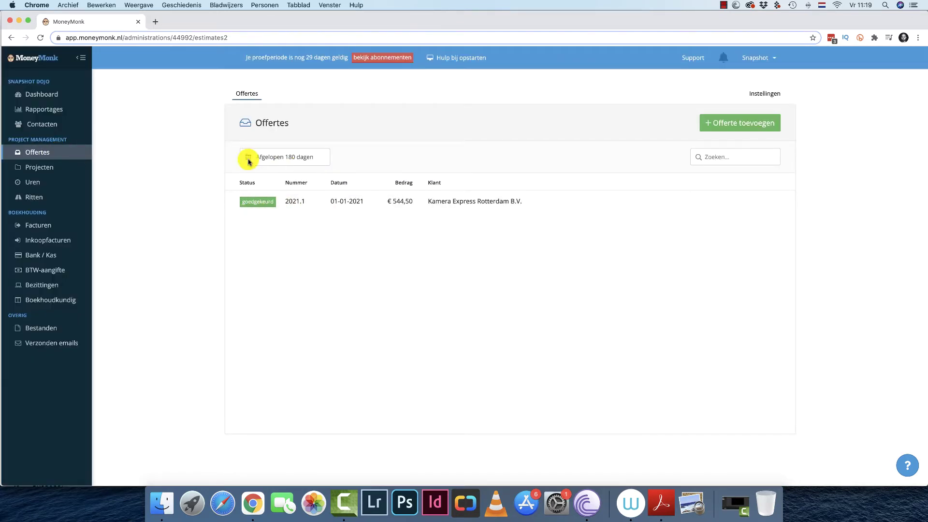
{"action": "left_click", "coordinate": [337, 202]}
{"action": "left_click", "coordinate": [424, 123]}
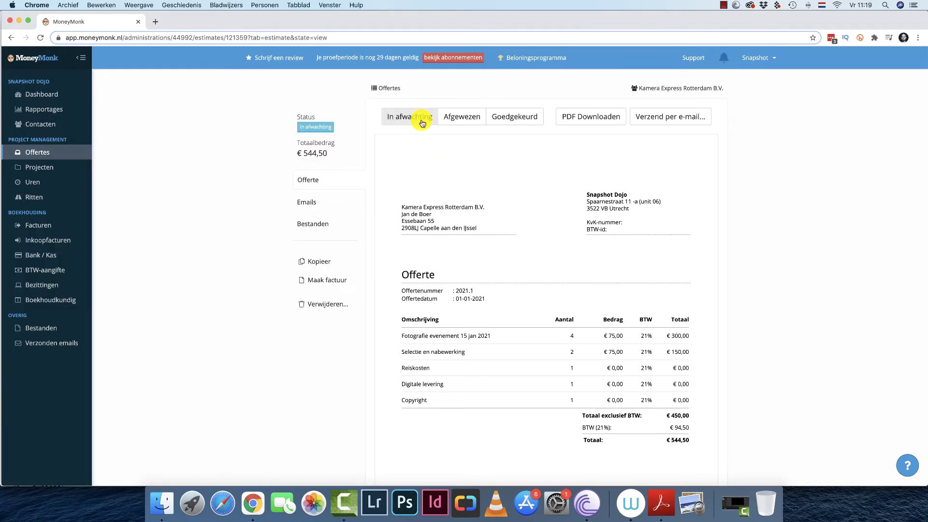
{"action": "left_click", "coordinate": [57, 152]}
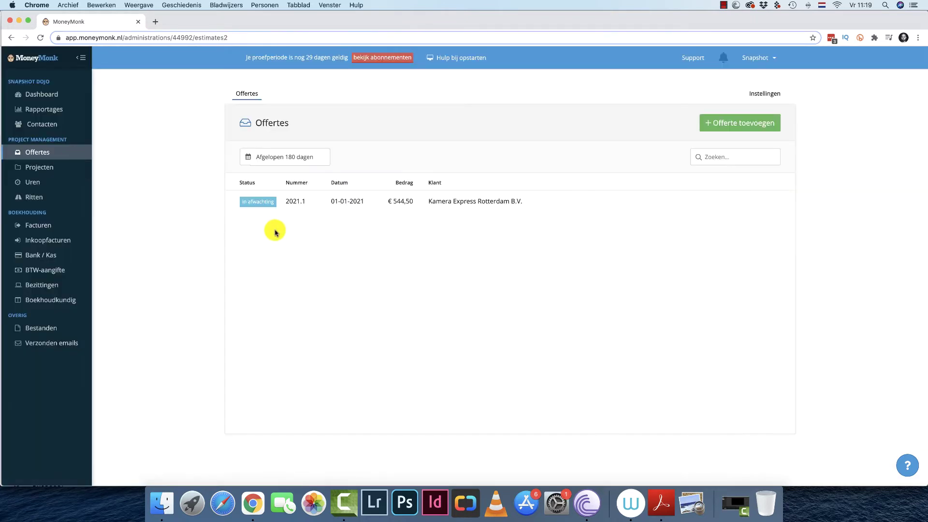
{"action": "left_click", "coordinate": [494, 213]}
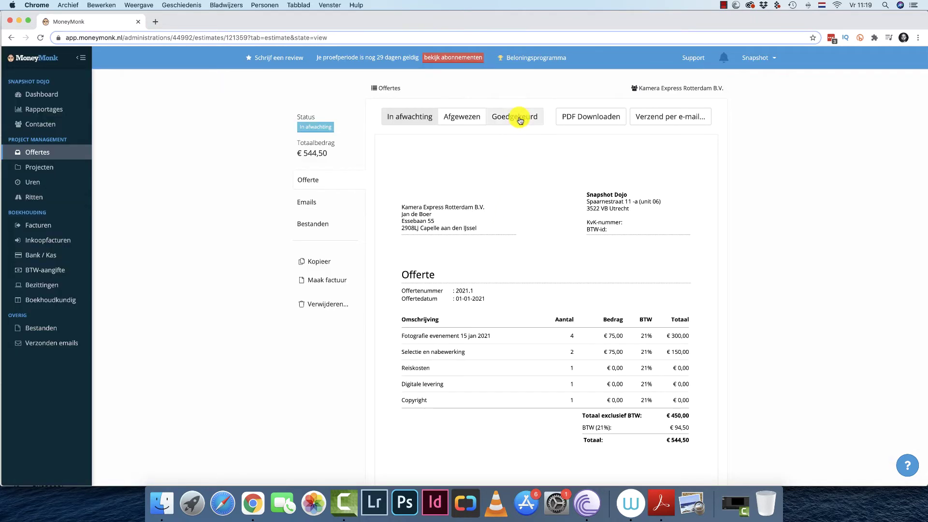
{"action": "left_click", "coordinate": [520, 121]}
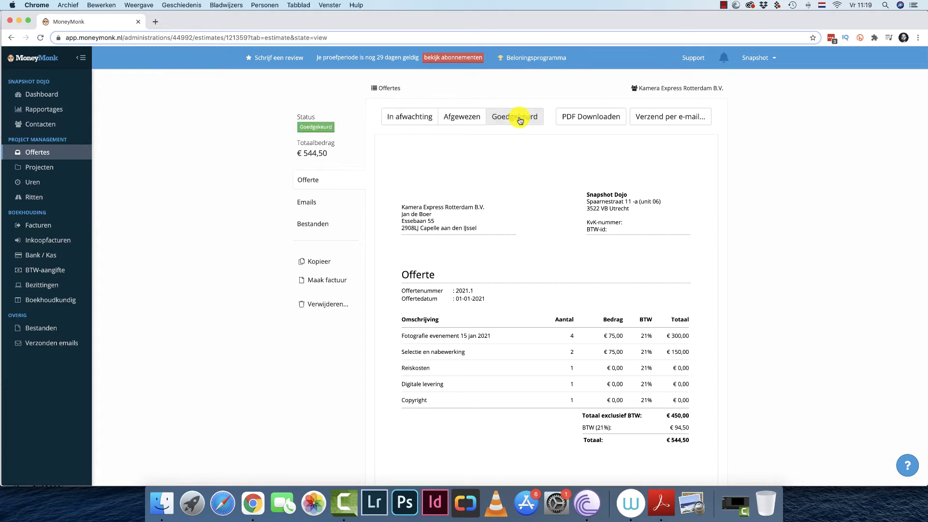
{"action": "left_click", "coordinate": [61, 172]}
Create project 'Fotografie evenement 15 jan 2021' for client Kamera Express Rotterdam B.V. and save it.
{"action": "left_click", "coordinate": [756, 125]}
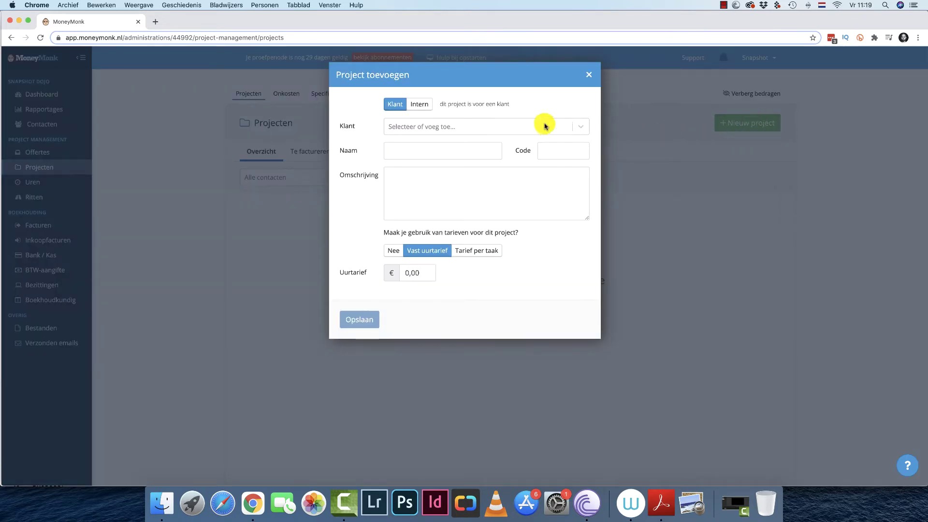
{"action": "left_click", "coordinate": [503, 127]}
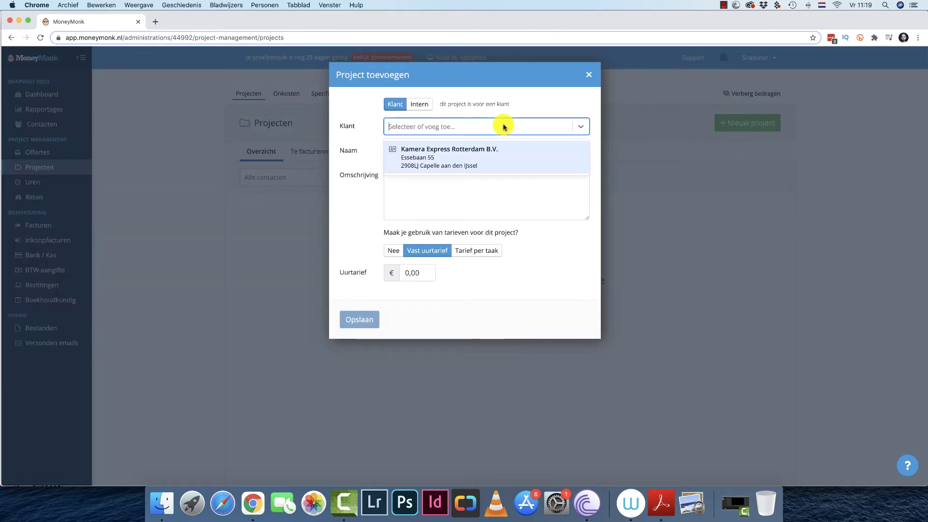
{"action": "left_click", "coordinate": [468, 162]}
{"action": "left_click", "coordinate": [418, 150]}
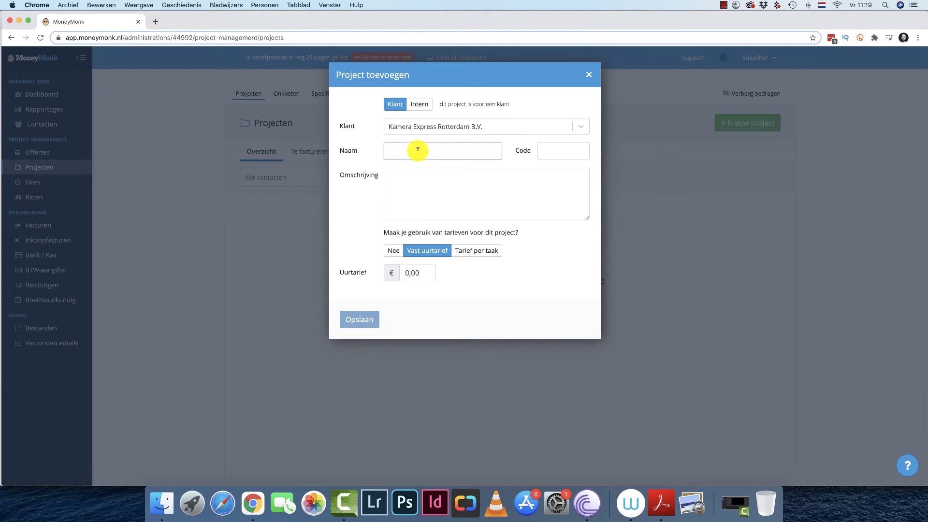
{"action": "type", "text": "Fotograf"}
{"action": "type", "text": "ie evenemen"}
{"action": "type", "text": "t 15 jan 202"}
{"action": "type", "text": "1"}
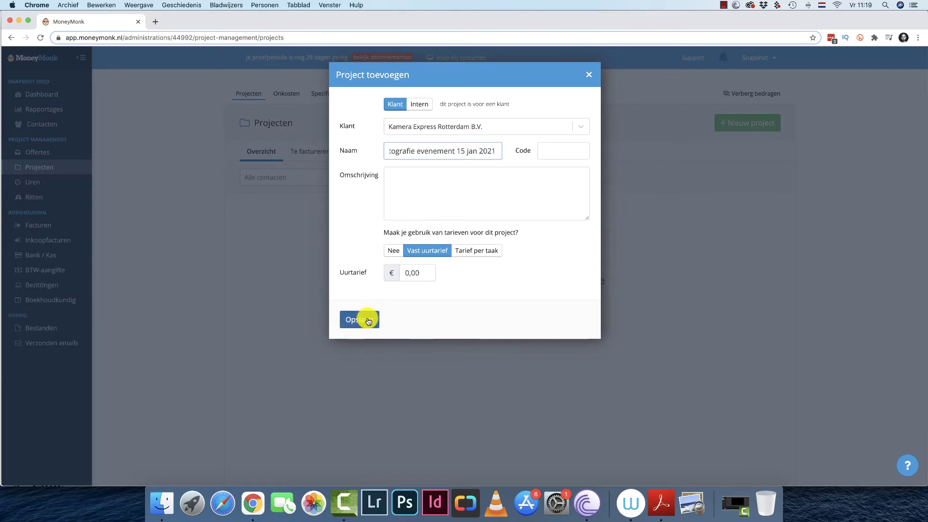
{"action": "left_click", "coordinate": [368, 321]}
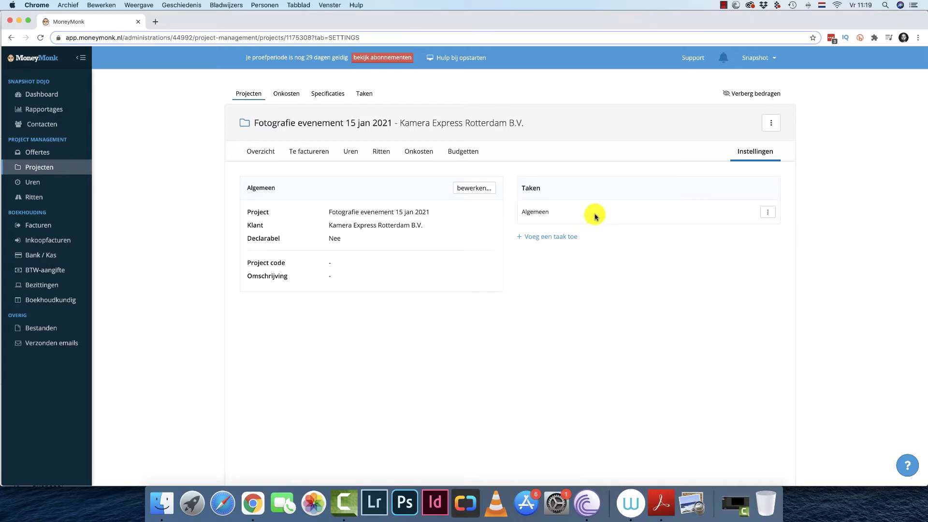
Create and save the task Fotograferen on the project.
{"action": "left_click", "coordinate": [549, 235]}
{"action": "left_click", "coordinate": [461, 112]}
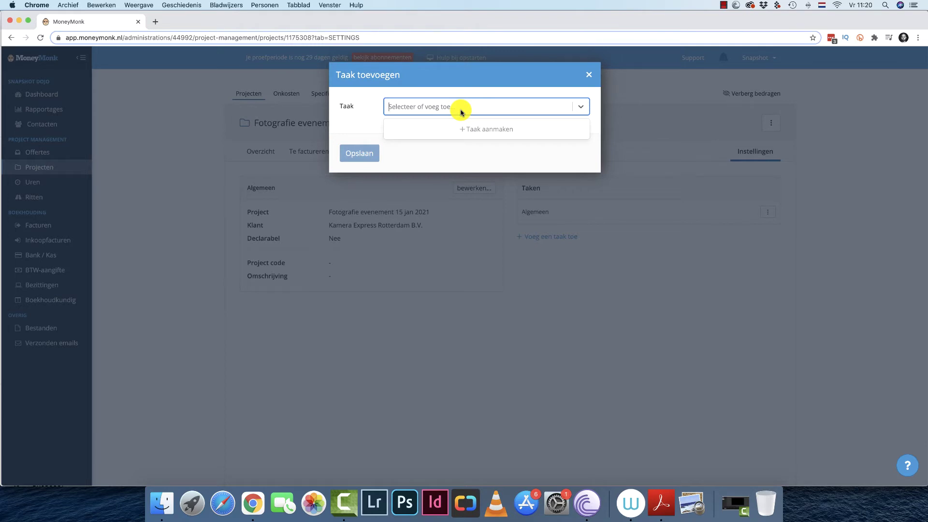
{"action": "type", "text": "Fot"}
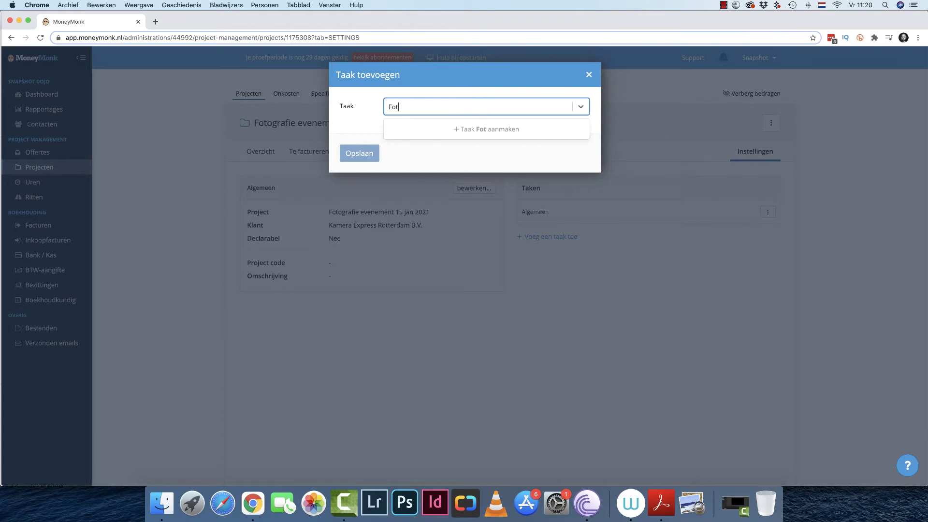
{"action": "type", "text": "ograferen"}
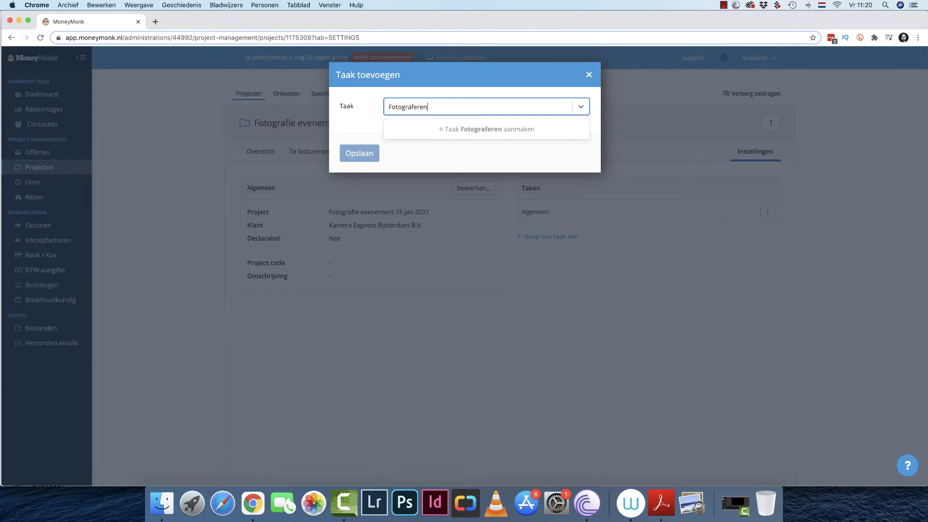
{"action": "left_click", "coordinate": [461, 129]}
{"action": "left_click", "coordinate": [363, 153]}
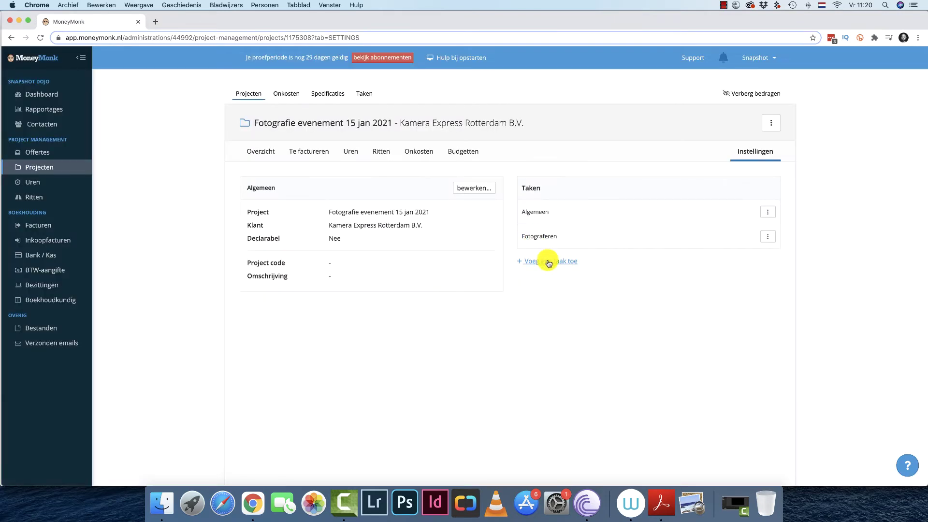
Create and save the task Selectie en nabewerking on the project.
{"action": "left_click", "coordinate": [548, 261]}
{"action": "left_click", "coordinate": [453, 110]}
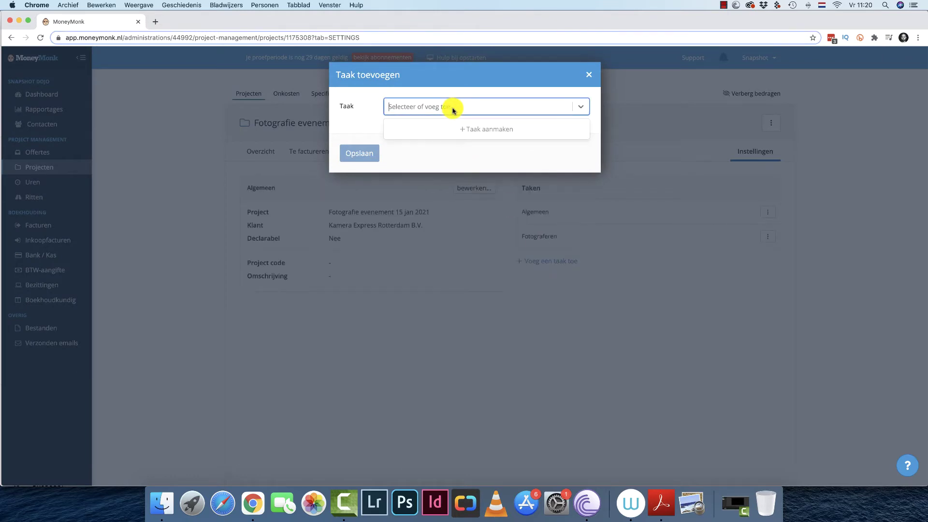
{"action": "type", "text": "Selectie en n"}
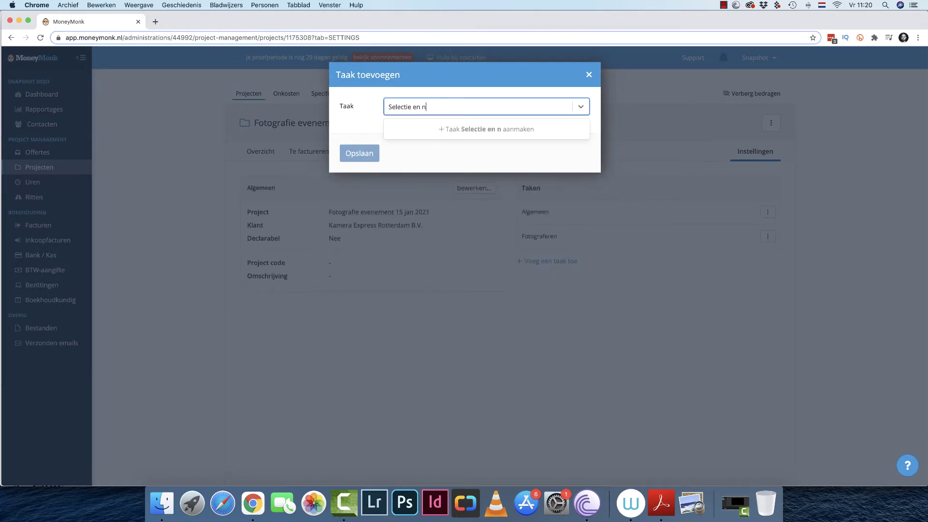
{"action": "type", "text": "abewerking"}
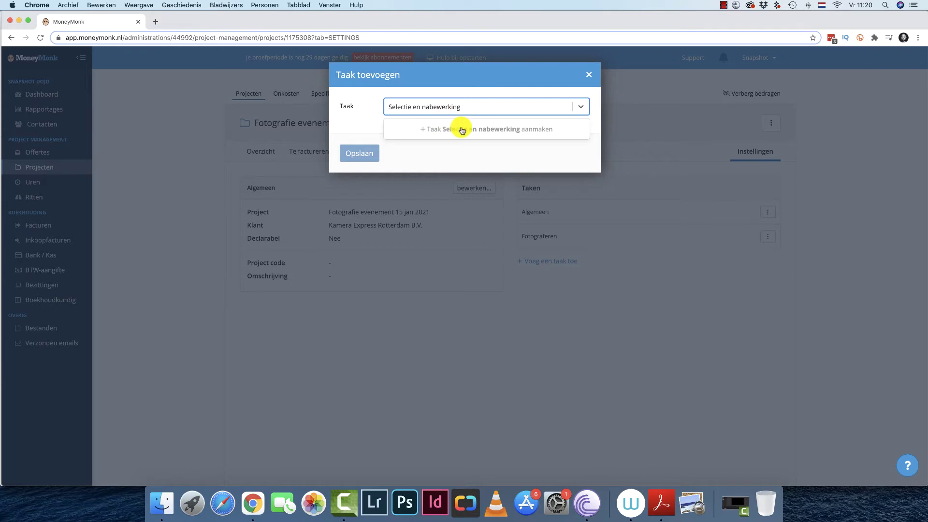
{"action": "left_click", "coordinate": [461, 128]}
{"action": "left_click", "coordinate": [359, 153]}
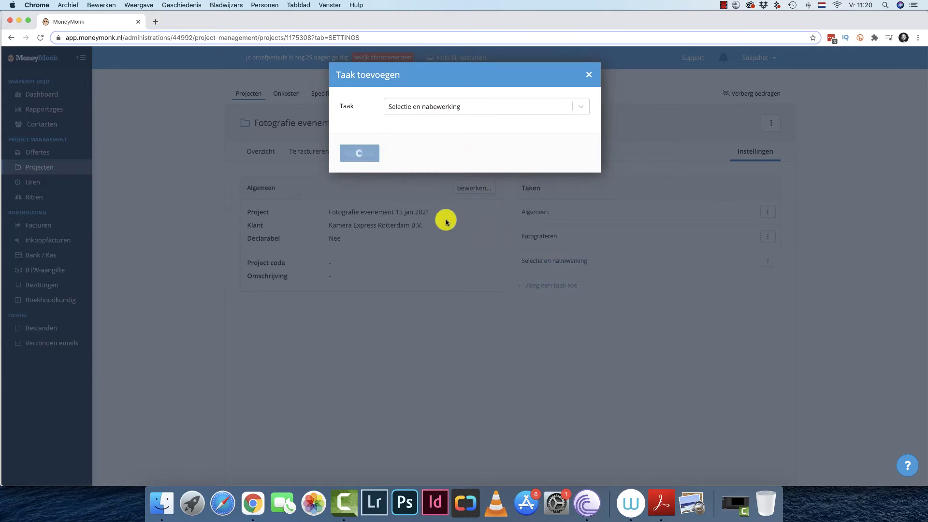
Create and save the task Reistijd on the project.
{"action": "left_click", "coordinate": [551, 285]}
{"action": "left_click", "coordinate": [457, 107]}
{"action": "type", "text": "Rreis"}
{"action": "key", "text": "BackSpace"}
{"action": "key", "text": "BackSpace"}
{"action": "key", "text": "BackSpace"}
{"action": "key", "text": "BackSpace"}
{"action": "type", "text": "ei"}
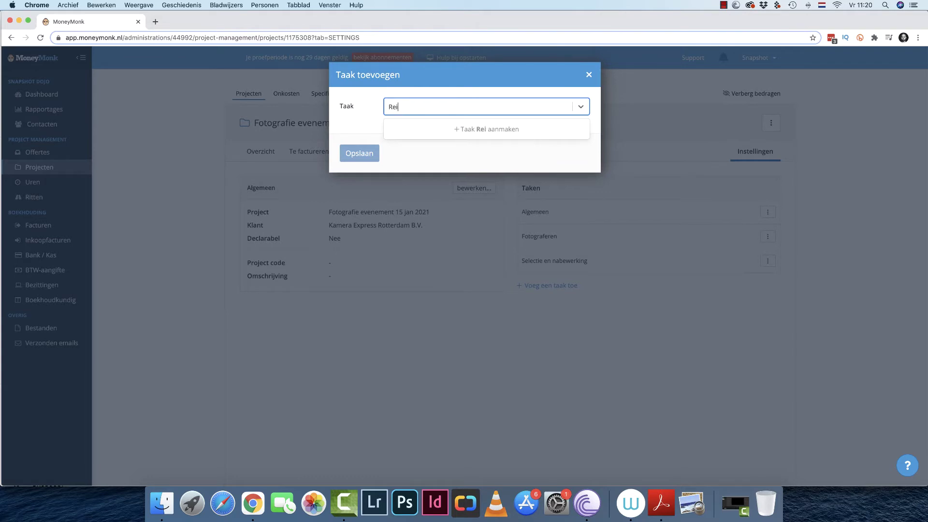
{"action": "type", "text": "stijd"}
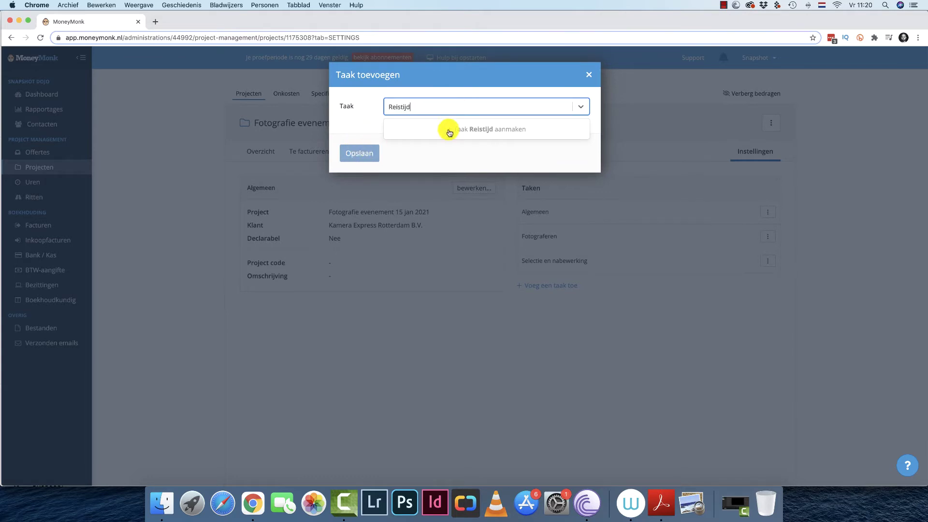
{"action": "left_click", "coordinate": [483, 134]}
{"action": "left_click", "coordinate": [368, 151]}
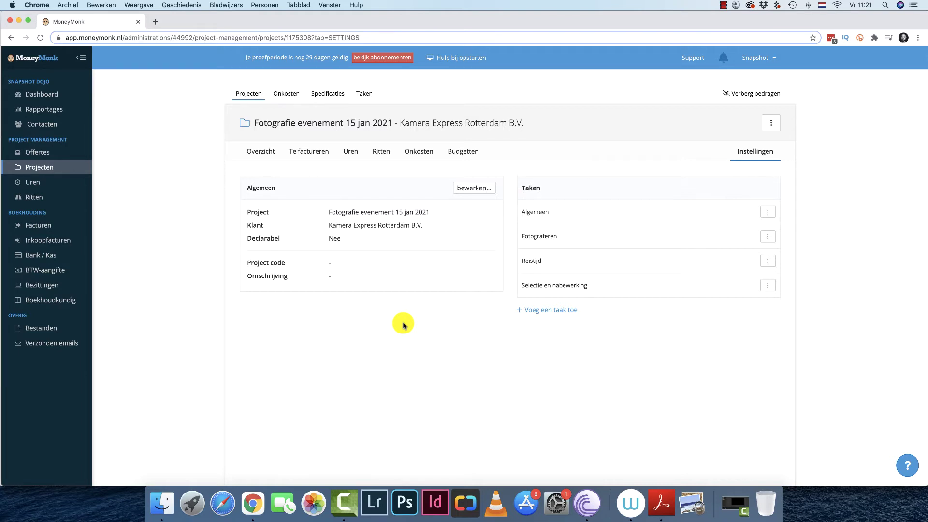
On the hours page, pick Thursday 31 December with the Fotografie evenement project and Algemeen task.
{"action": "left_click", "coordinate": [61, 183]}
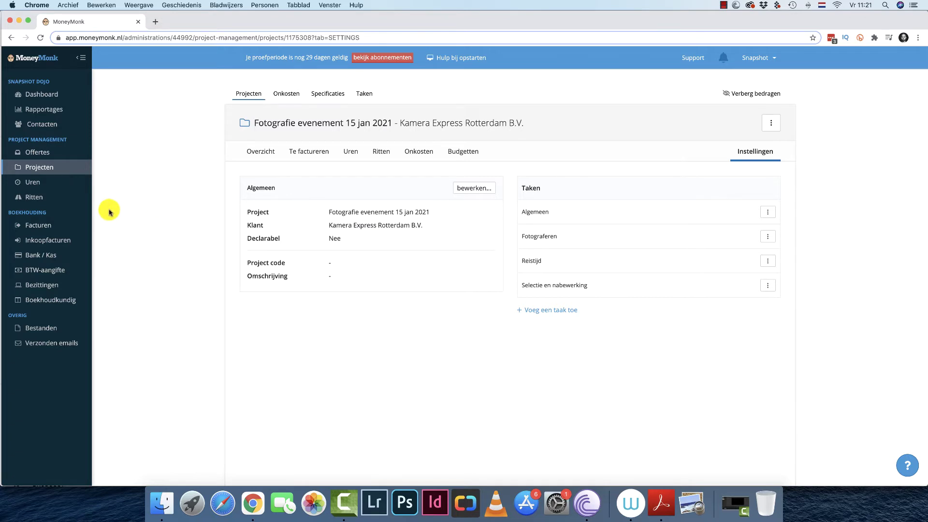
{"action": "left_click", "coordinate": [79, 186]}
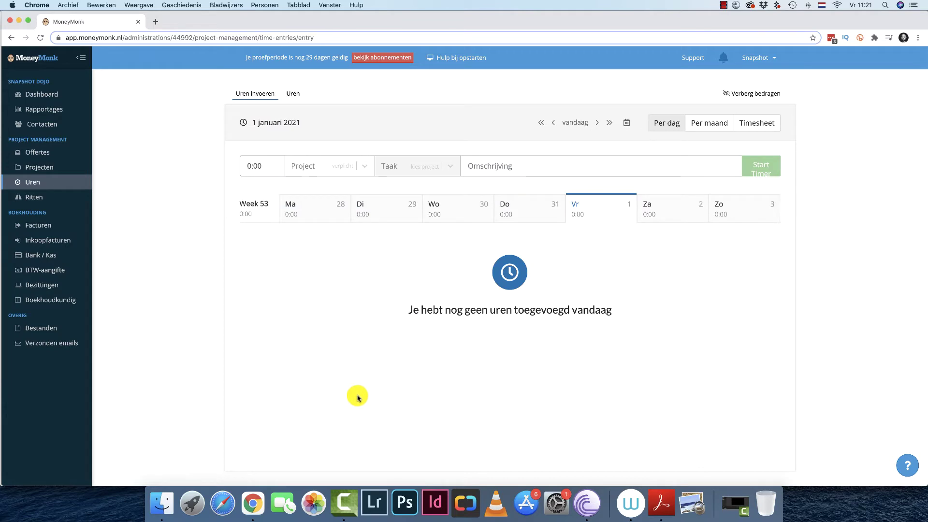
{"action": "left_click", "coordinate": [527, 213]}
{"action": "left_click", "coordinate": [355, 169]}
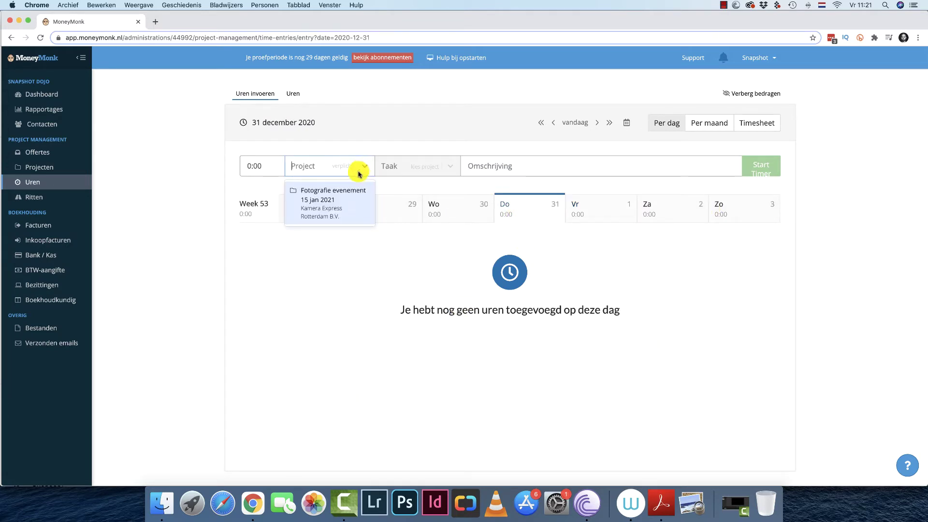
{"action": "left_click", "coordinate": [349, 201]}
{"action": "left_click", "coordinate": [451, 166]}
{"action": "left_click", "coordinate": [423, 184]}
Describe the entry as a phone call with the contact, log 0:30, and move a week ahead.
{"action": "left_click", "coordinate": [490, 166]}
{"action": "type", "text": "Telefoongesprekn"}
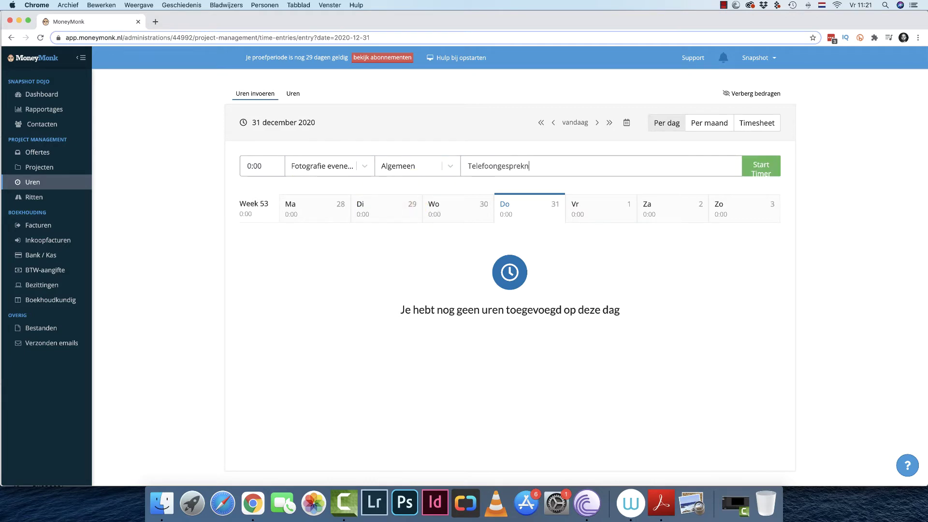
{"action": "key", "text": "BackSpace"}
{"action": "type", "text": "met Jan"}
{"action": "left_click", "coordinate": [268, 164]}
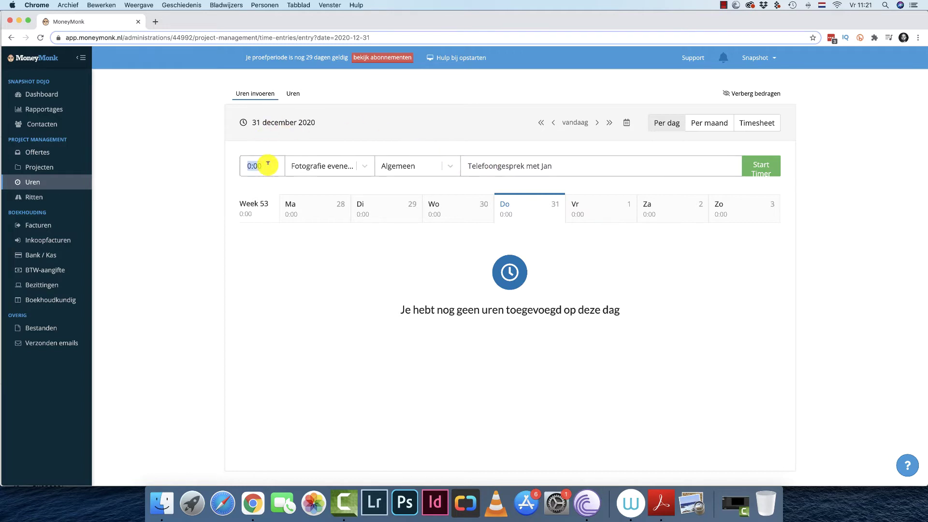
{"action": "type", "text": "0:30"}
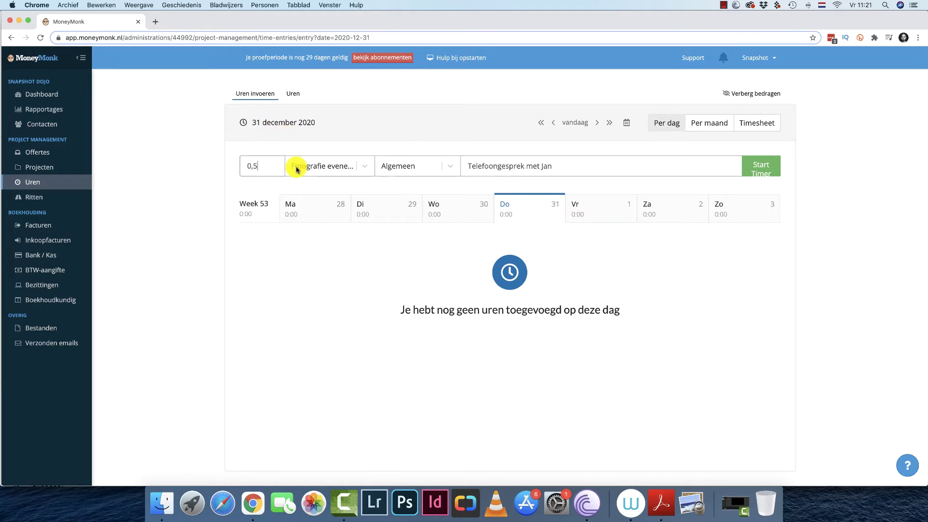
{"action": "left_click", "coordinate": [684, 158]}
{"action": "left_click", "coordinate": [742, 164]}
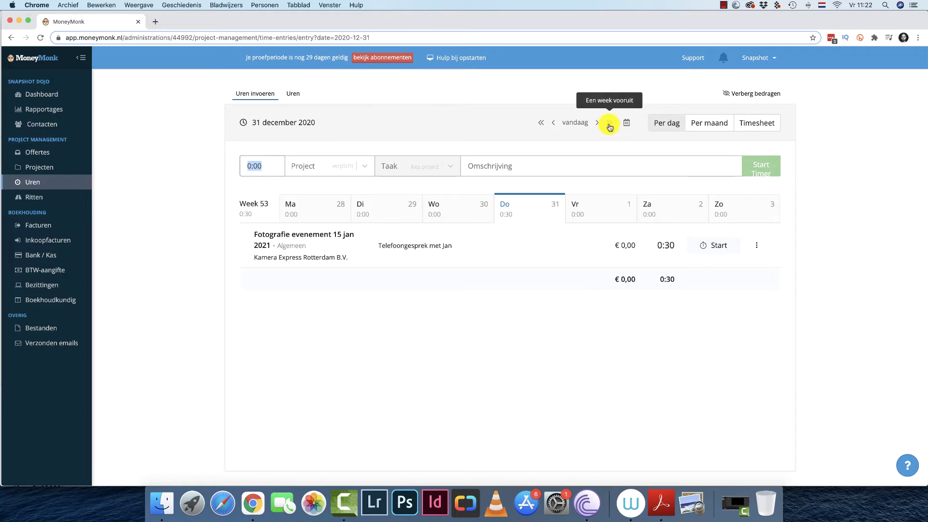
{"action": "left_click", "coordinate": [609, 124]}
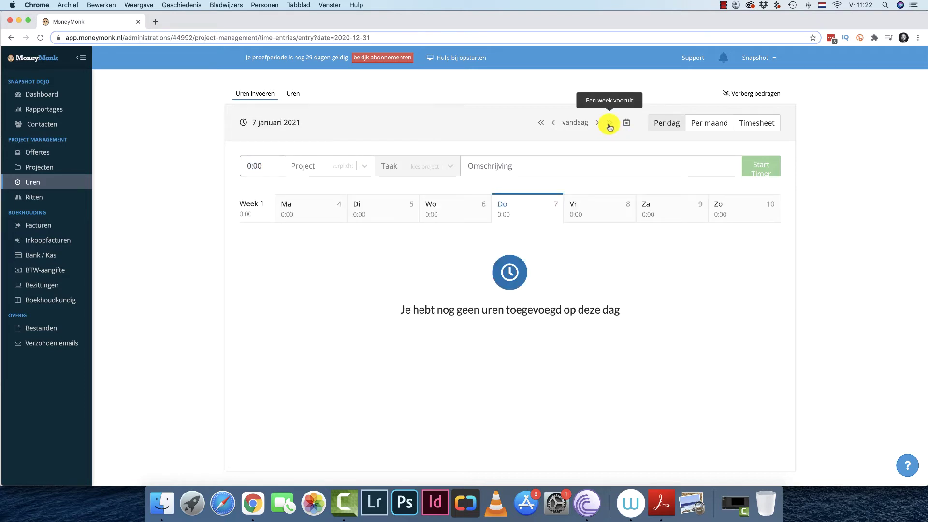
Go to Friday 15 January 2021 and choose the Fotografie evenement project with task Reistijd.
{"action": "left_click", "coordinate": [610, 125]}
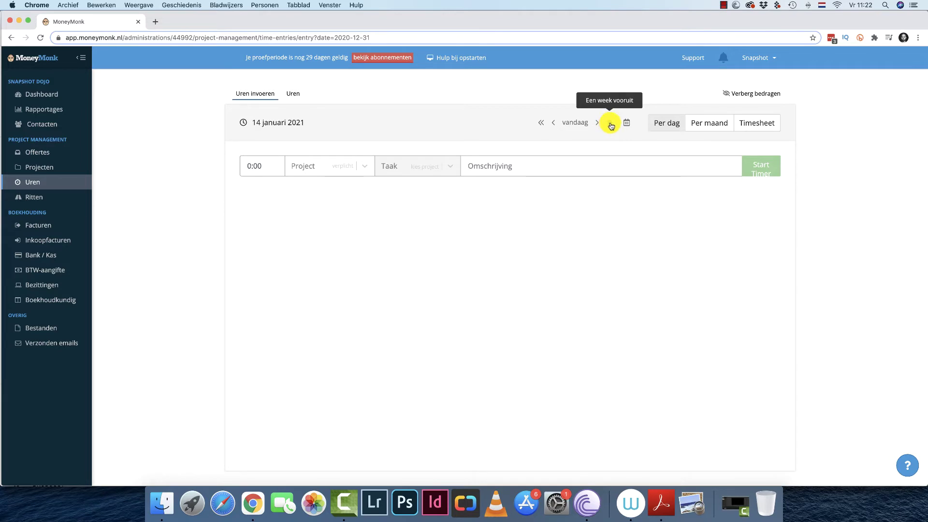
{"action": "left_click", "coordinate": [595, 202]}
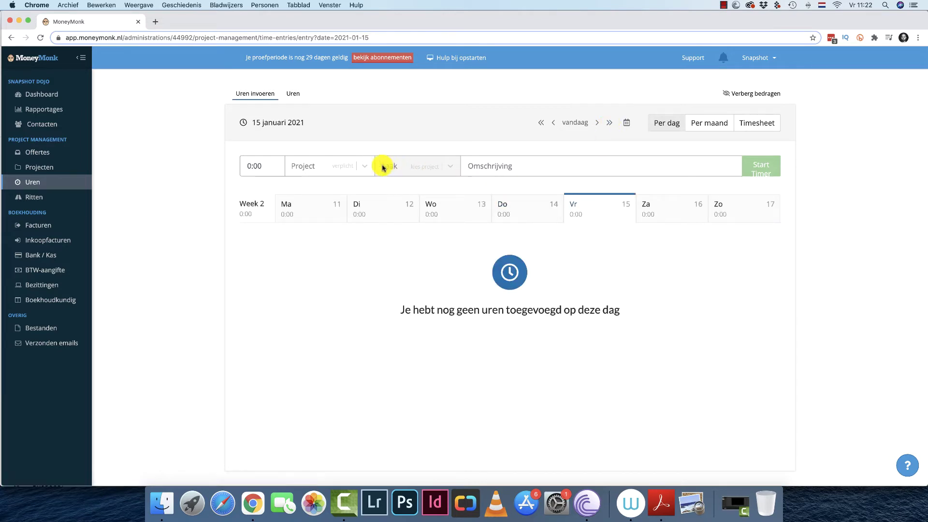
{"action": "left_click", "coordinate": [364, 166]}
{"action": "left_click", "coordinate": [332, 200]}
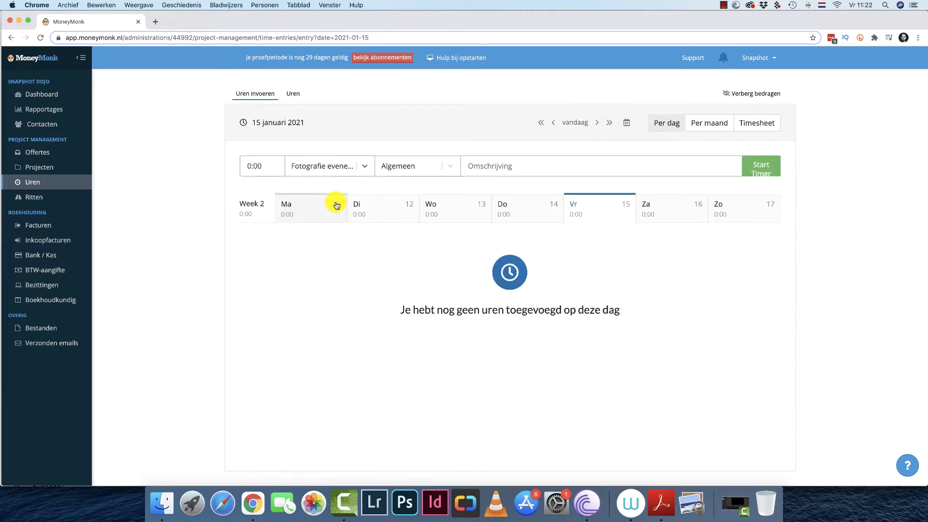
{"action": "left_click", "coordinate": [442, 166]}
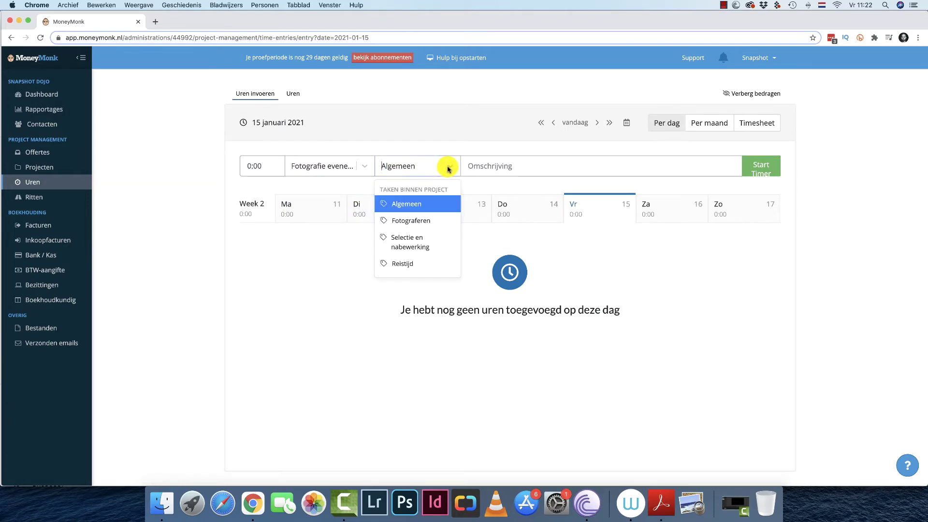
{"action": "left_click", "coordinate": [408, 265]}
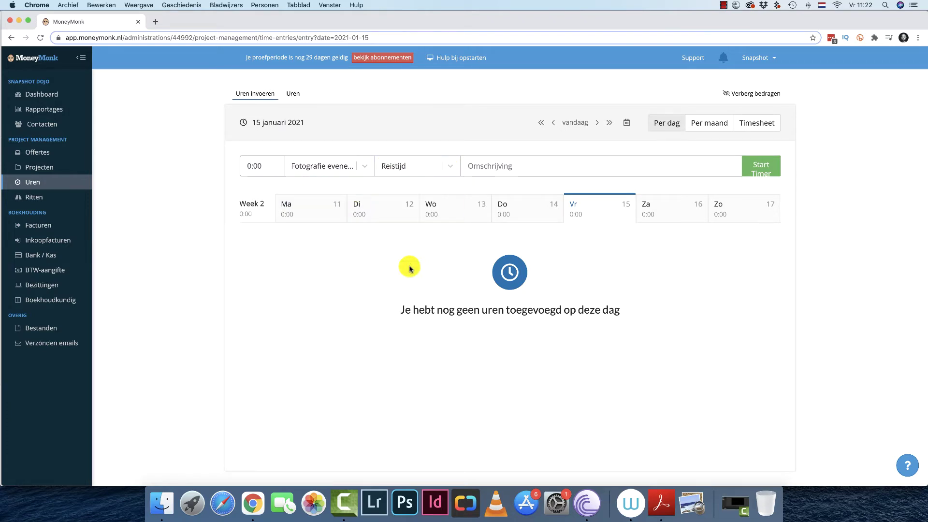
Describe it as 'Retour utrecht - Rotterdam', set 1:30 and add the entry.
{"action": "left_click", "coordinate": [488, 166]}
{"action": "type", "text": "R"}
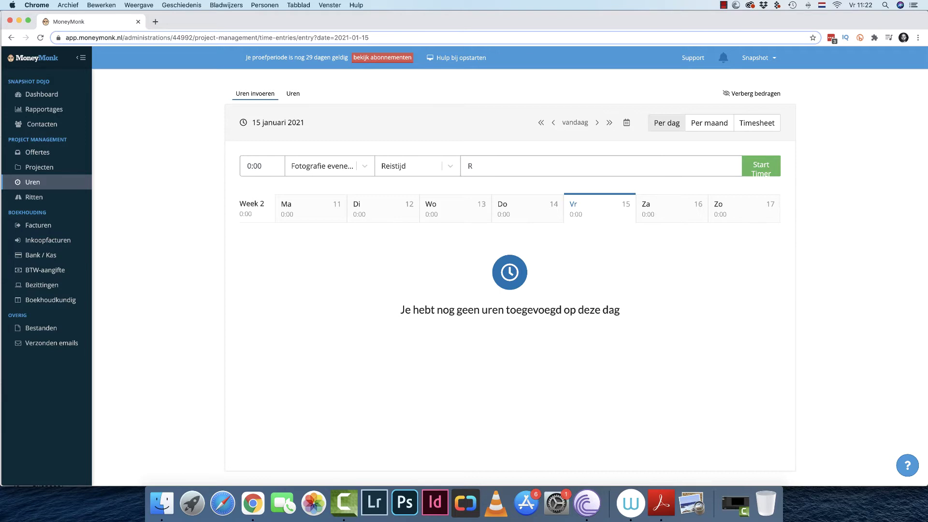
{"action": "type", "text": "etour"}
{"action": "key", "text": "BackSpace"}
{"action": "key", "text": "BackSpace"}
{"action": "key", "text": "BackSpace"}
{"action": "type", "text": "our utrecht - Rotr"}
{"action": "key", "text": "BackSpace"}
{"action": "type", "text": "terdam"}
{"action": "left_click", "coordinate": [261, 164]}
{"action": "type", "text": "1,5"}
{"action": "left_click", "coordinate": [294, 266]}
{"action": "left_click", "coordinate": [773, 168]}
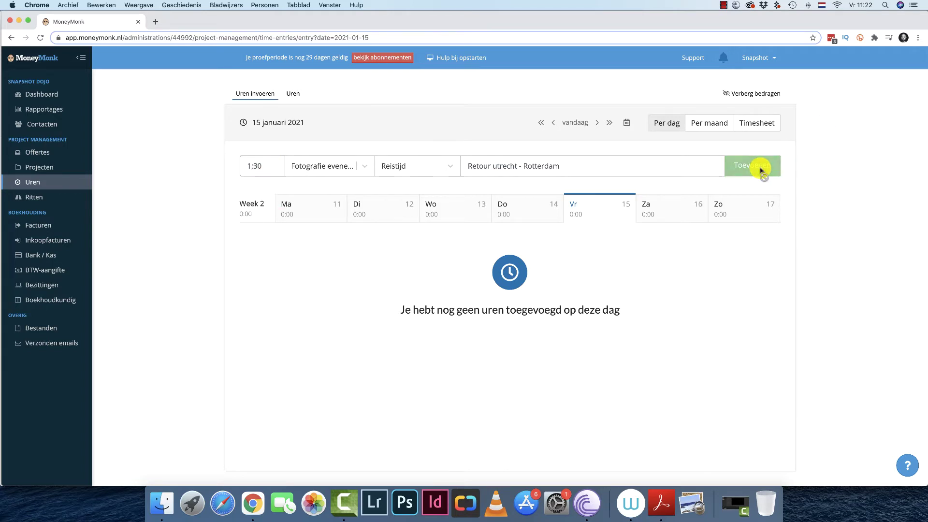
{"action": "left_click", "coordinate": [364, 167]}
Add a 4:30 Fotograferen entry described '1830 - 2300' to Friday 15 January on the Fotografie evenement project.
{"action": "left_click", "coordinate": [331, 190]}
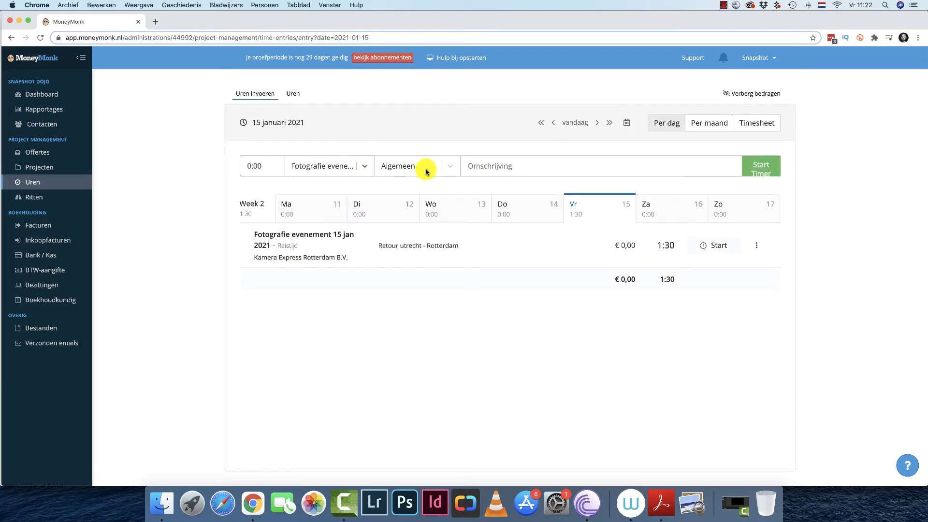
{"action": "left_click", "coordinate": [450, 168]}
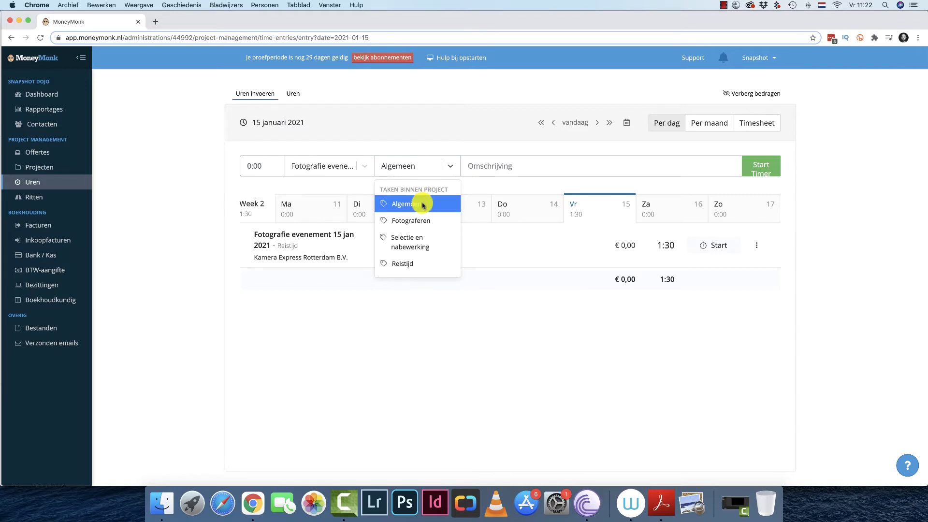
{"action": "left_click", "coordinate": [420, 225]}
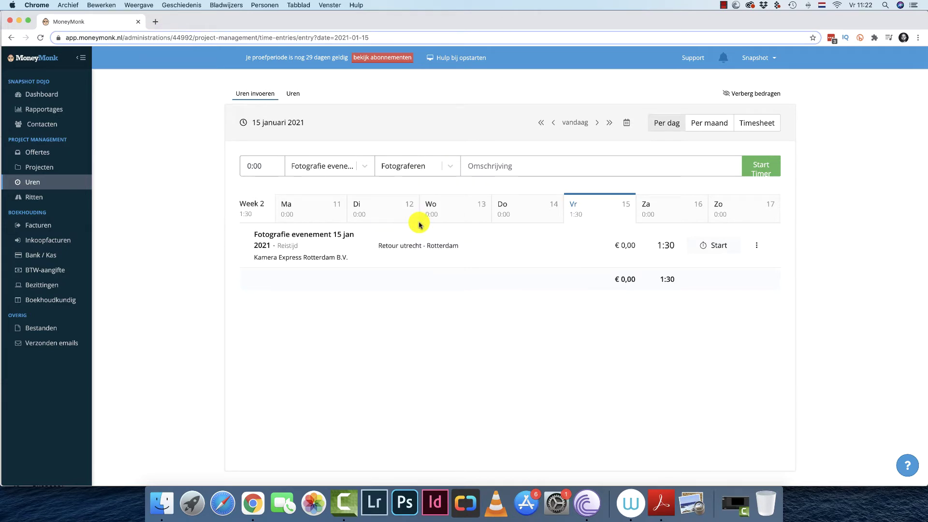
{"action": "left_click", "coordinate": [491, 167]}
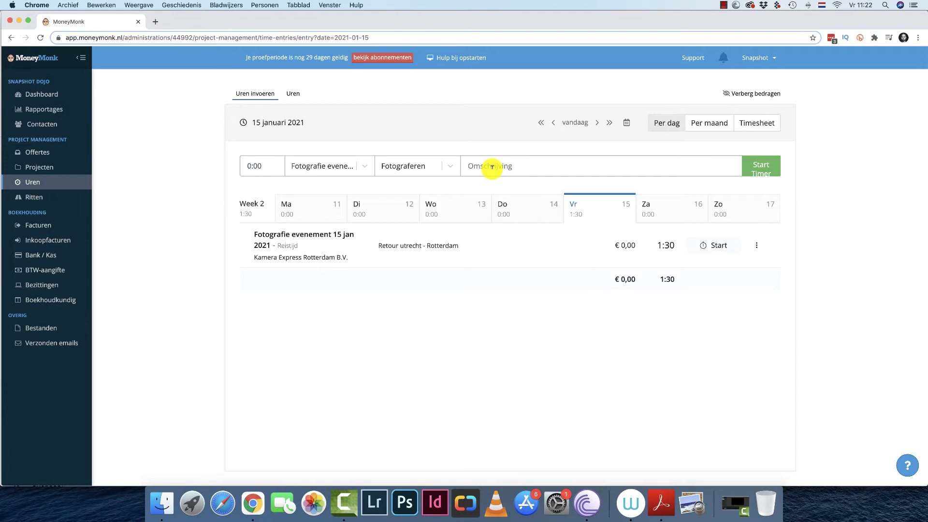
{"action": "left_click", "coordinate": [268, 161]}
{"action": "type", "text": "4:30"}
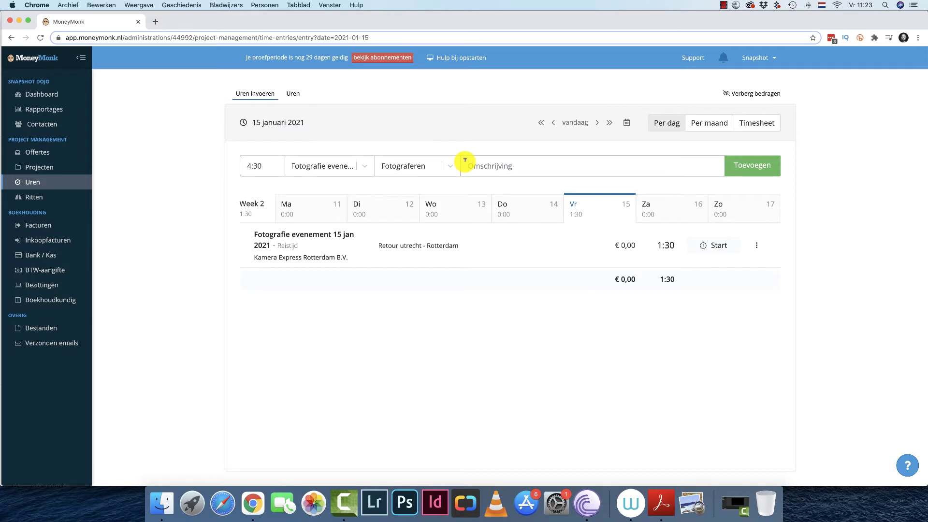
{"action": "left_click", "coordinate": [465, 160]}
{"action": "type", "text": "1830 - "}
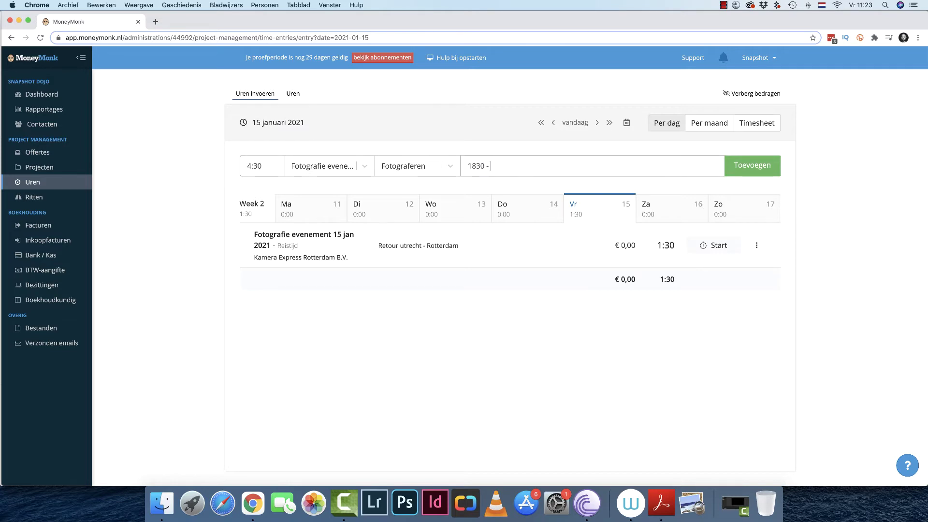
{"action": "type", "text": "2300"}
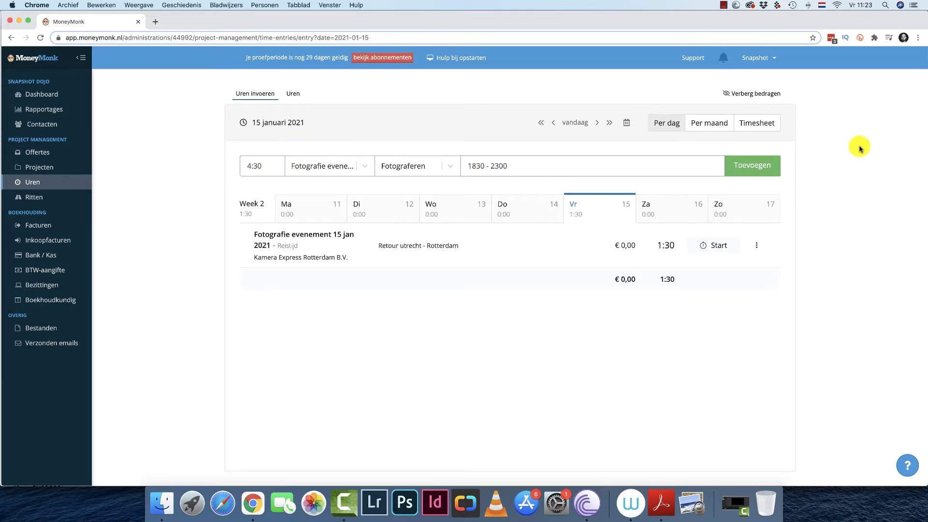
{"action": "left_click", "coordinate": [751, 162]}
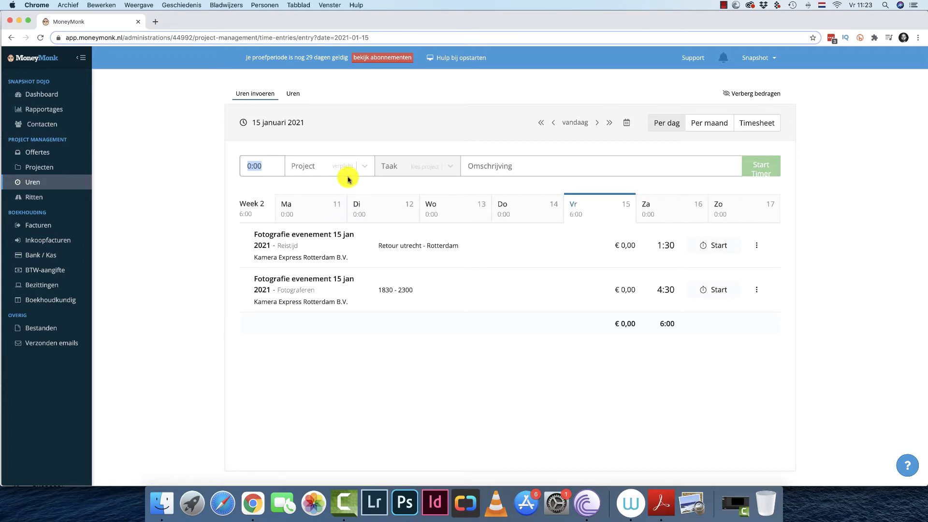
Add a 0:15 Selectie en nabewerking entry, 'Backup op computer', to 15 January on the Fotografie evenement project.
{"action": "left_click", "coordinate": [364, 166]}
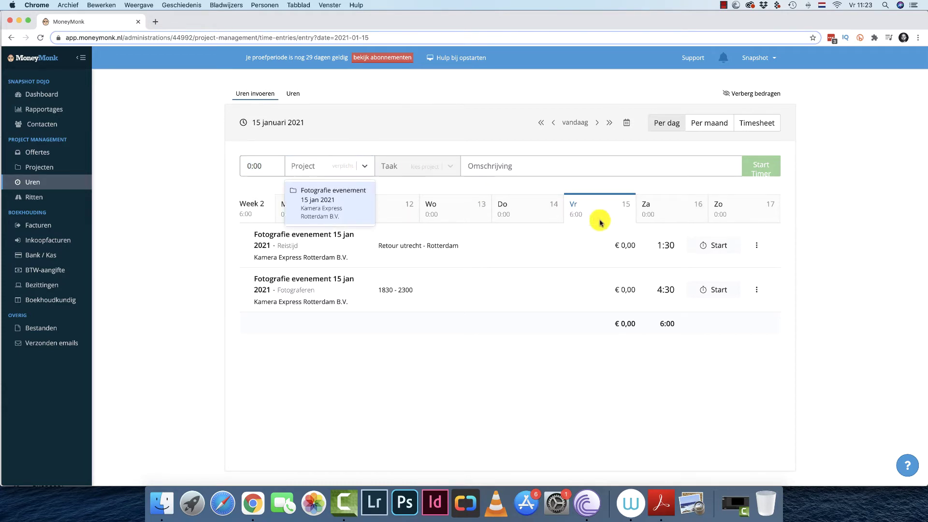
{"action": "left_click", "coordinate": [333, 199]}
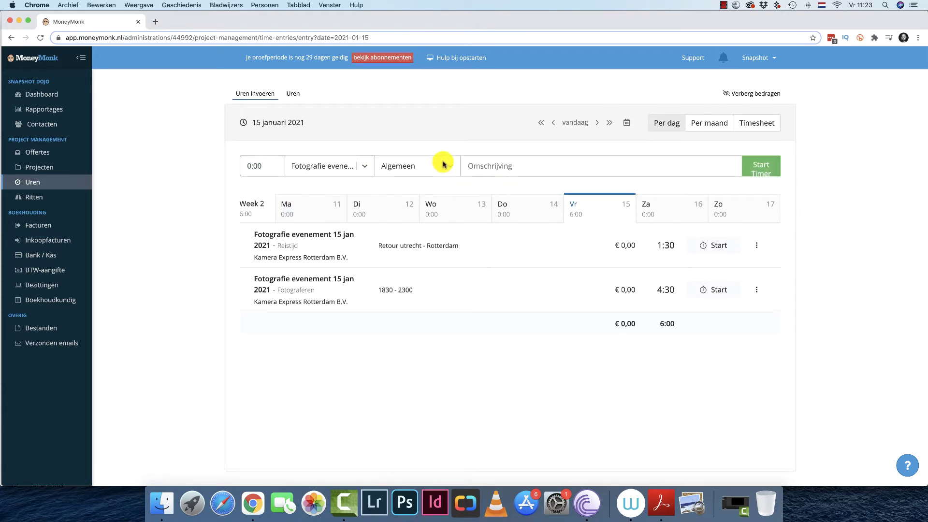
{"action": "left_click", "coordinate": [442, 167]}
{"action": "left_click", "coordinate": [414, 241]}
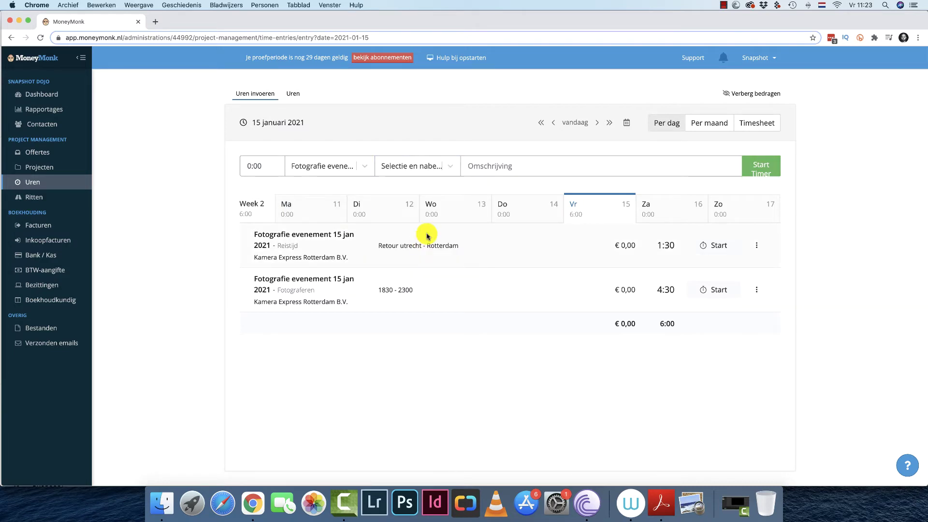
{"action": "type", "text": "Backup op compg"}
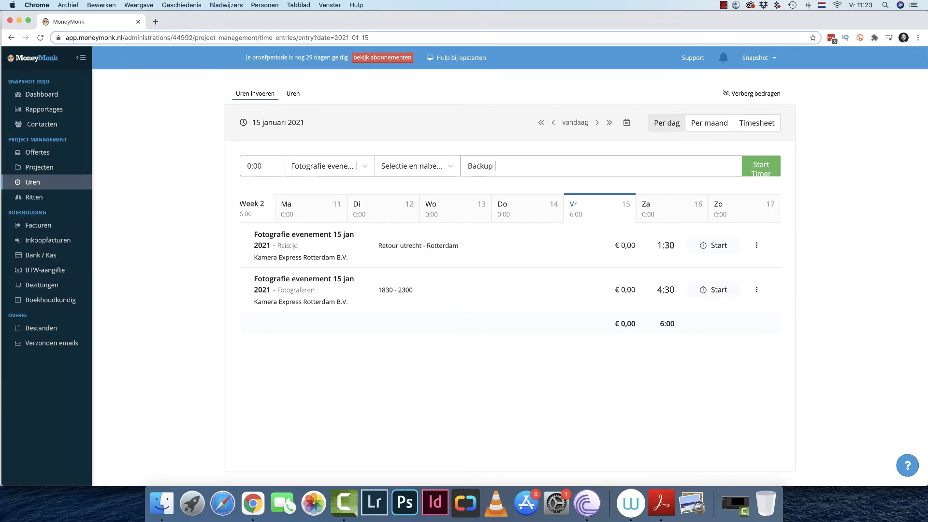
{"action": "key", "text": "BackSpace"}
{"action": "type", "text": "uter"}
{"action": "key", "text": "BackSpace"}
{"action": "key", "text": "BackSpace"}
{"action": "key", "text": "BackSpace"}
{"action": "type", "text": "ter"}
{"action": "left_click", "coordinate": [260, 165]}
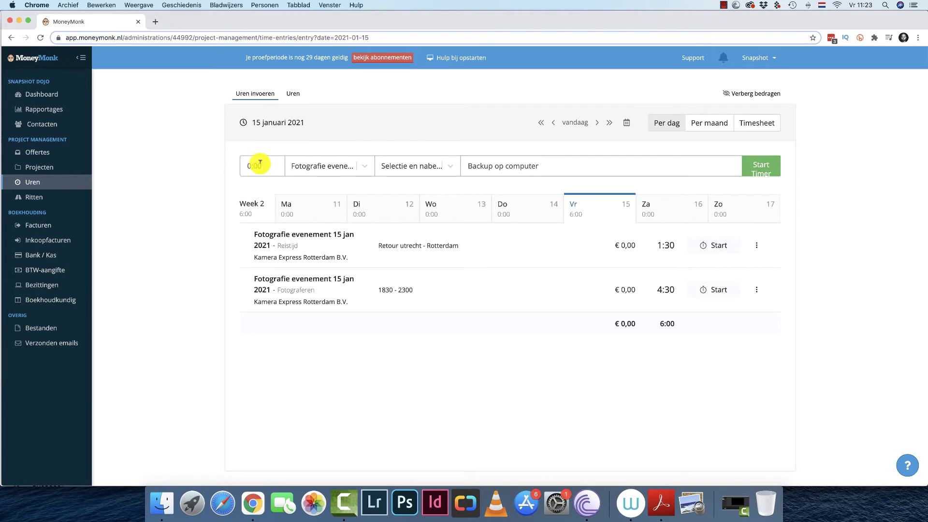
{"action": "type", "text": "0,25"}
{"action": "left_click", "coordinate": [728, 169]}
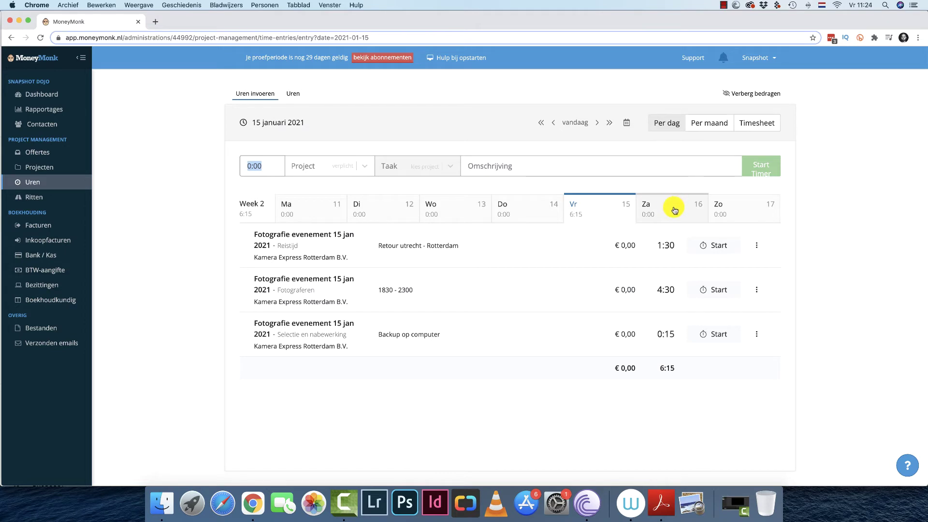
{"action": "left_click", "coordinate": [674, 210]}
Add a 2:30 Selectie en nabewerking entry for Fotografie evenement on Saturday 16 January.
{"action": "left_click", "coordinate": [367, 169]}
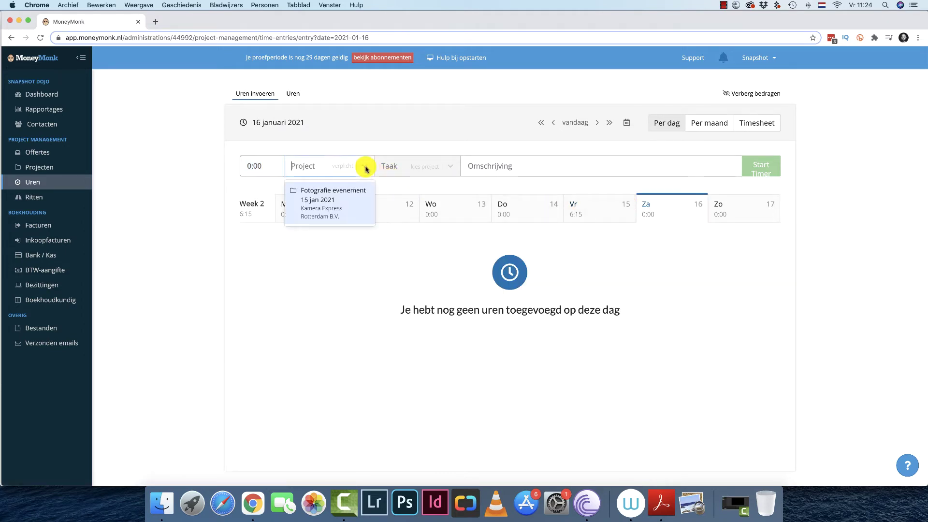
{"action": "left_click", "coordinate": [327, 196]}
{"action": "left_click", "coordinate": [437, 168]}
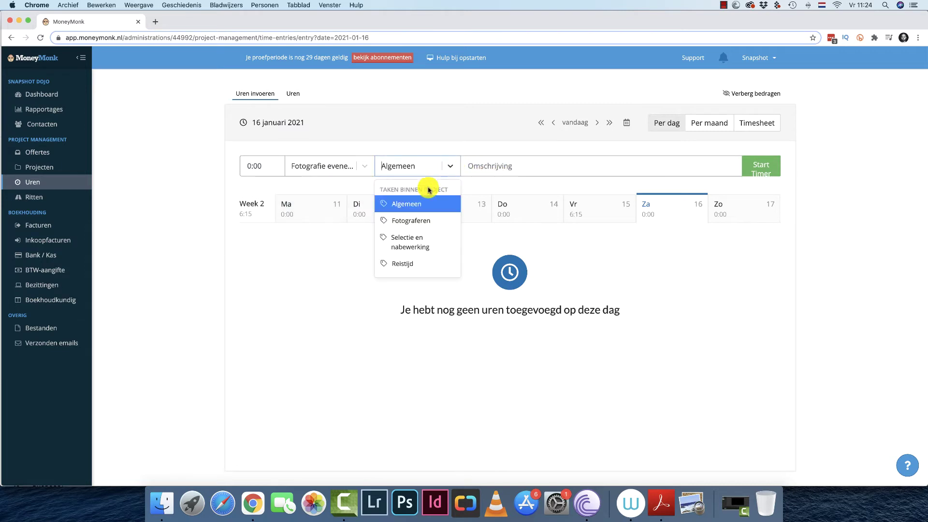
{"action": "left_click", "coordinate": [420, 239]}
{"action": "left_click", "coordinate": [270, 164]}
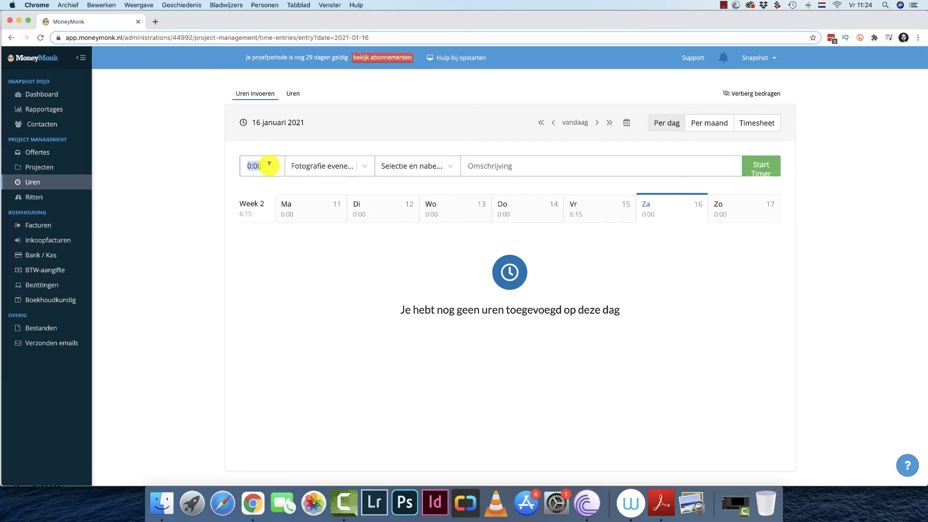
{"action": "type", "text": "2,5"}
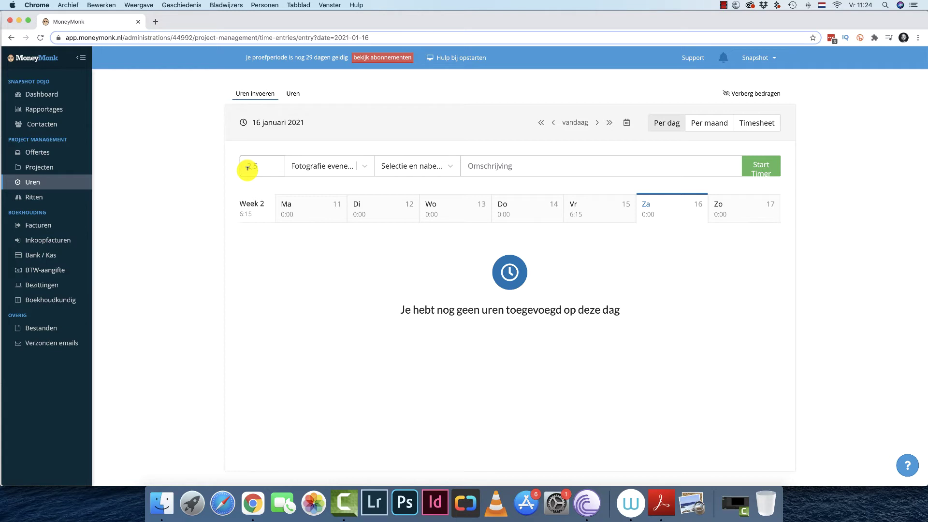
{"action": "left_click", "coordinate": [659, 169]}
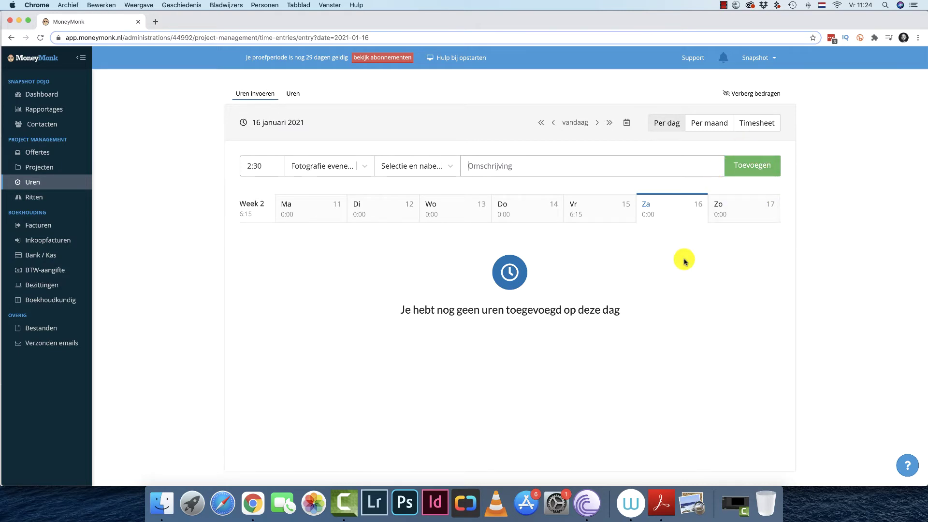
{"action": "left_click", "coordinate": [748, 165]}
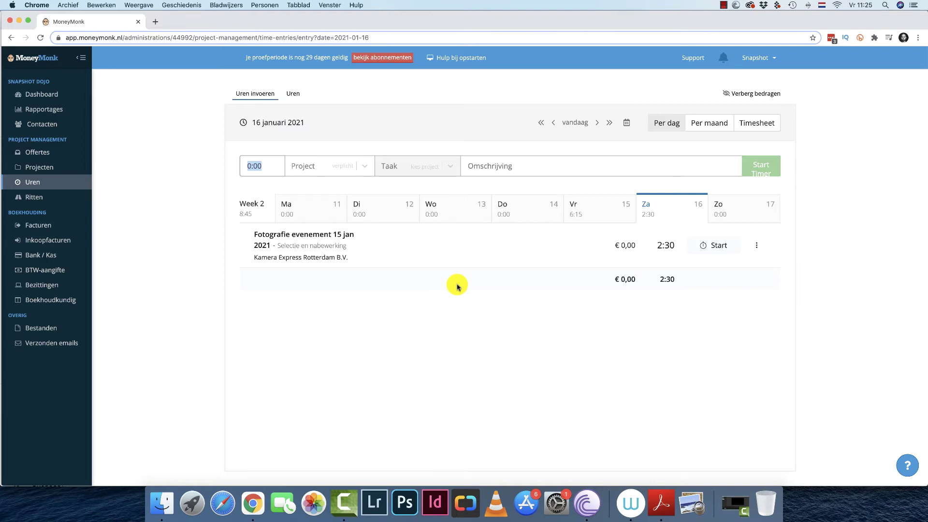
{"action": "left_click", "coordinate": [610, 122]}
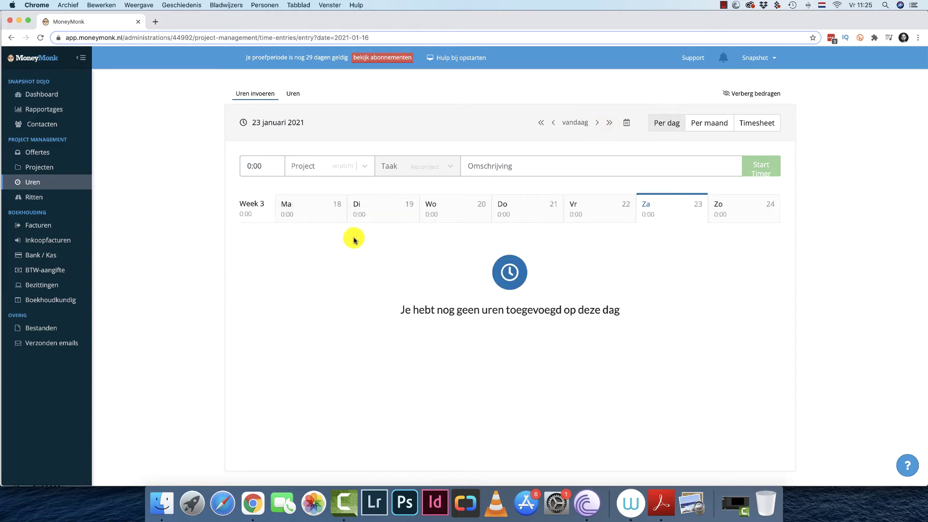
Add a 0:30 Algemeen entry on Tuesday 19 January describing the post-evaluation call with the contact.
{"action": "left_click", "coordinate": [375, 213]}
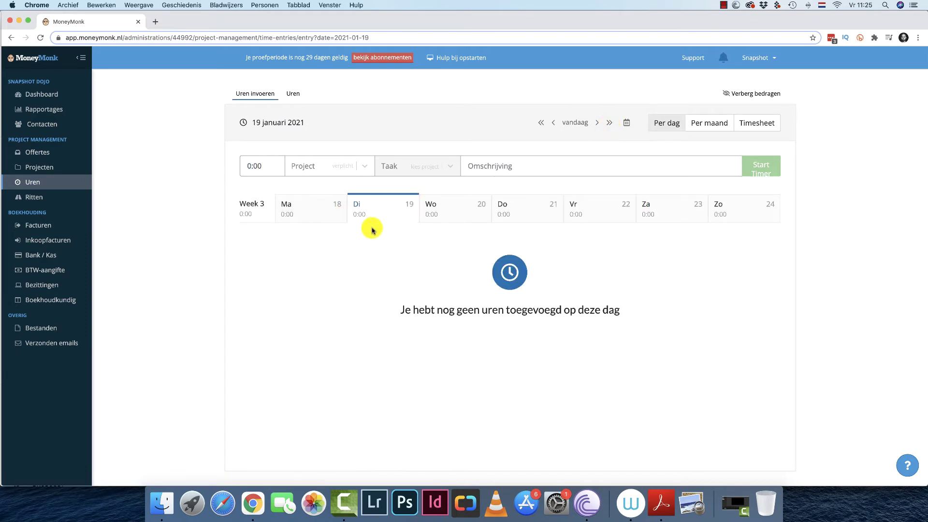
{"action": "left_click", "coordinate": [364, 165]}
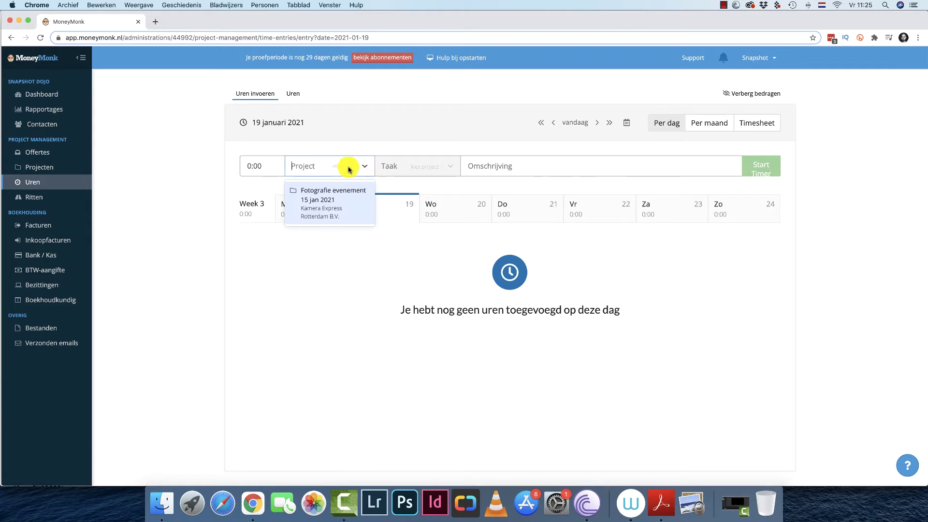
{"action": "left_click", "coordinate": [355, 197]}
{"action": "left_click", "coordinate": [440, 166]}
{"action": "left_click", "coordinate": [425, 202]}
{"action": "left_click", "coordinate": [479, 169]}
{"action": "type", "text": "gebeld met"}
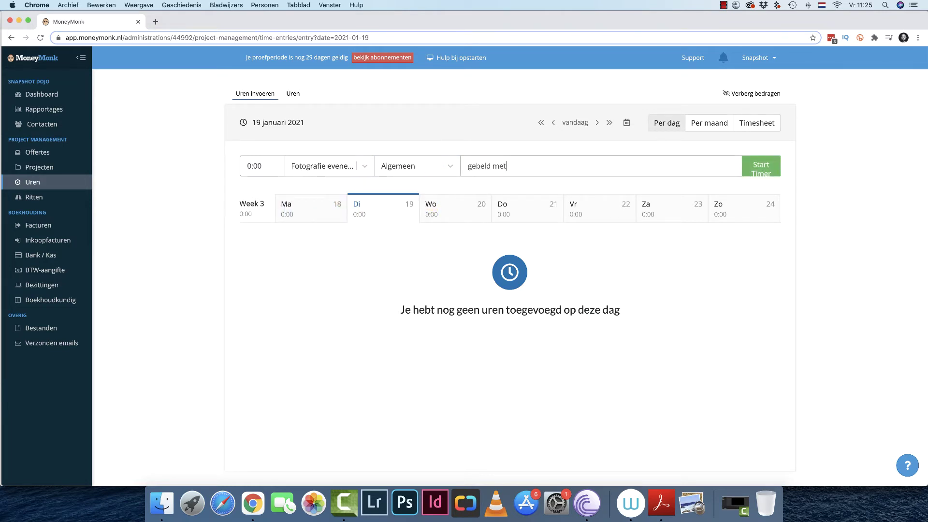
{"action": "type", "text": " Jan na eveula"}
{"action": "key", "text": "BackSpace"}
{"action": "key", "text": "BackSpace"}
{"action": "key", "text": "BackSpace"}
{"action": "key", "text": "BackSpace"}
{"action": "type", "text": "ualatie"}
{"action": "left_click", "coordinate": [249, 166]}
{"action": "type", "text": "0:30"}
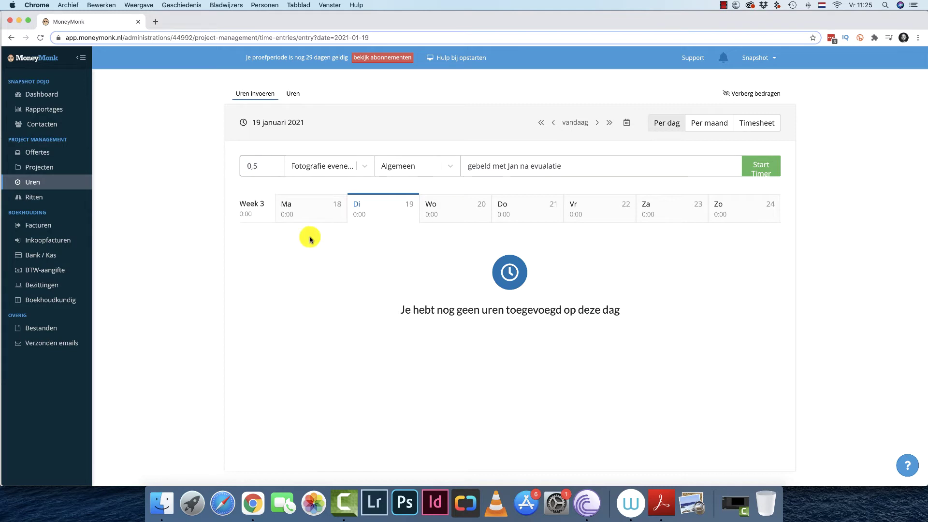
{"action": "left_click", "coordinate": [752, 166]}
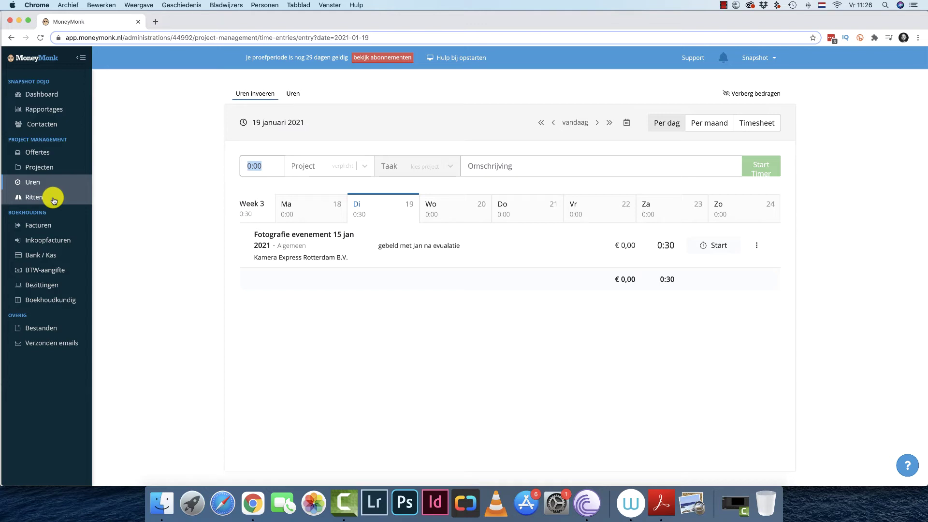
Look over the Ritten rides page, then go to the Projecten overview.
{"action": "left_click", "coordinate": [34, 197]}
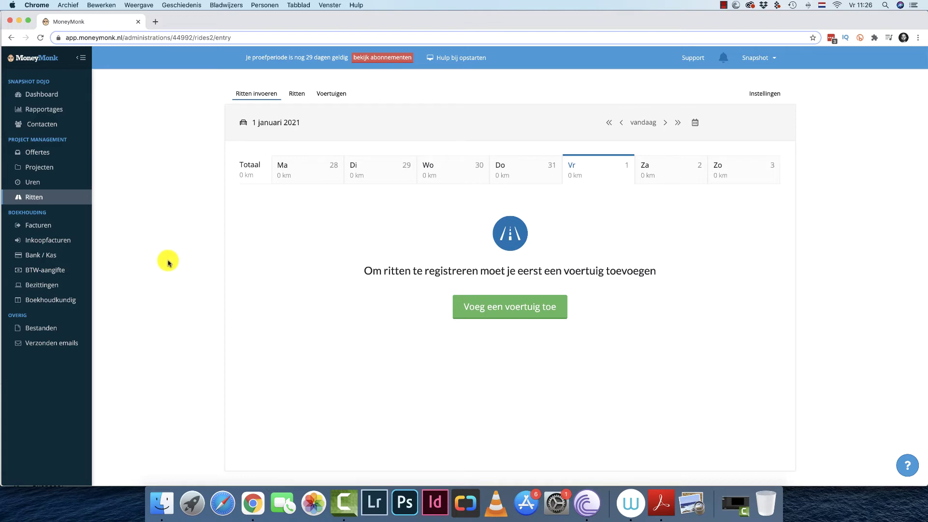
{"action": "left_click", "coordinate": [62, 166]}
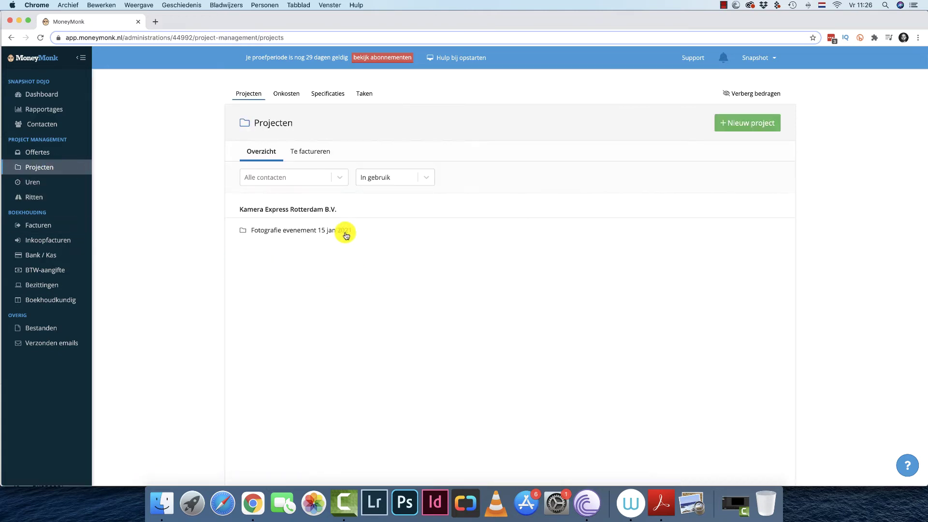
Check the project's extra actions without choosing one, then browse hours weeks up to 16 January.
{"action": "left_click", "coordinate": [347, 235]}
{"action": "left_click", "coordinate": [771, 123]}
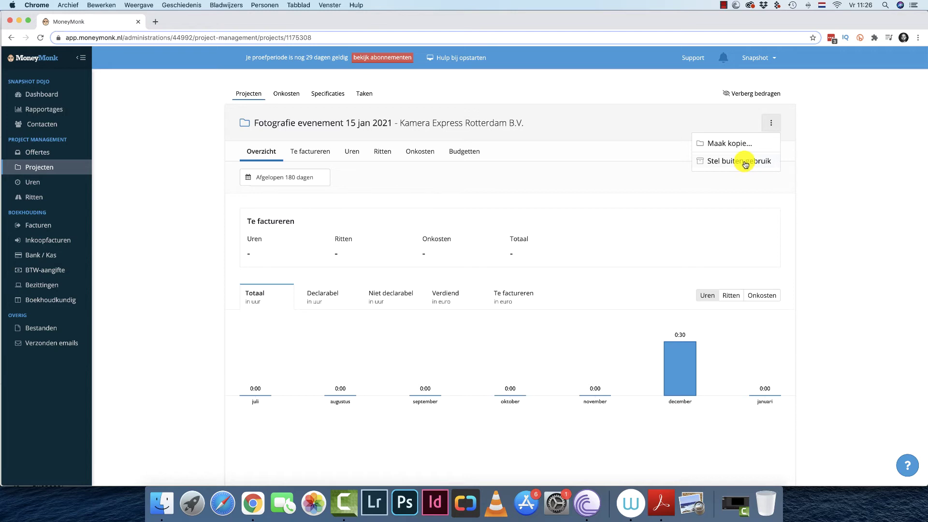
{"action": "left_click", "coordinate": [637, 330]}
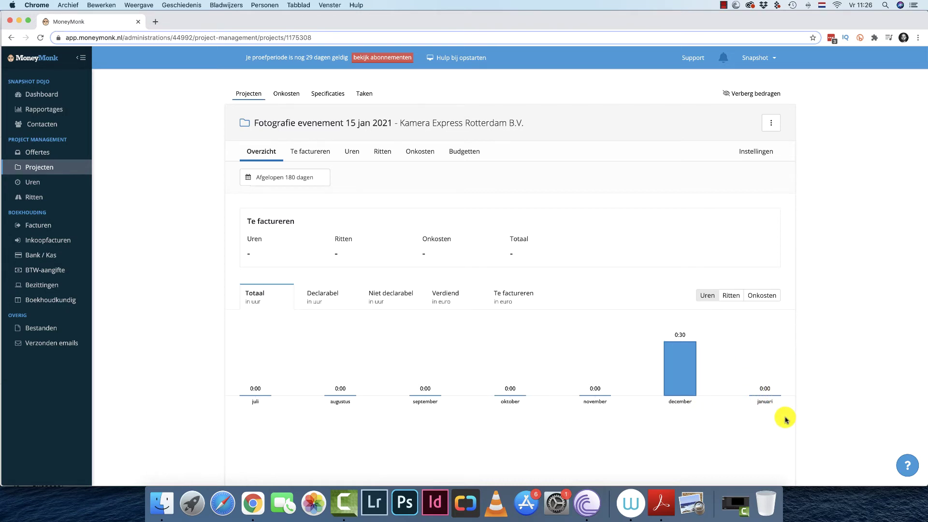
{"action": "left_click", "coordinate": [61, 184]}
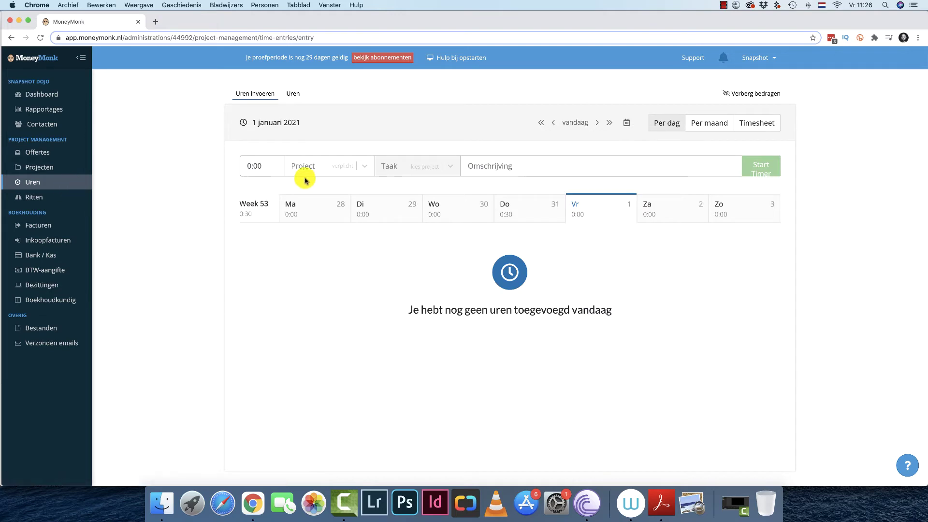
{"action": "left_click", "coordinate": [681, 216]}
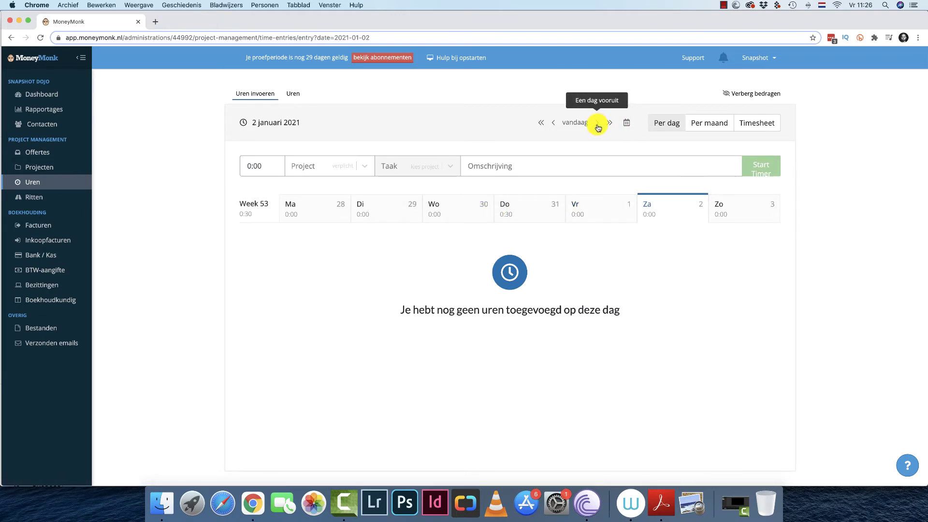
{"action": "left_click", "coordinate": [611, 123]}
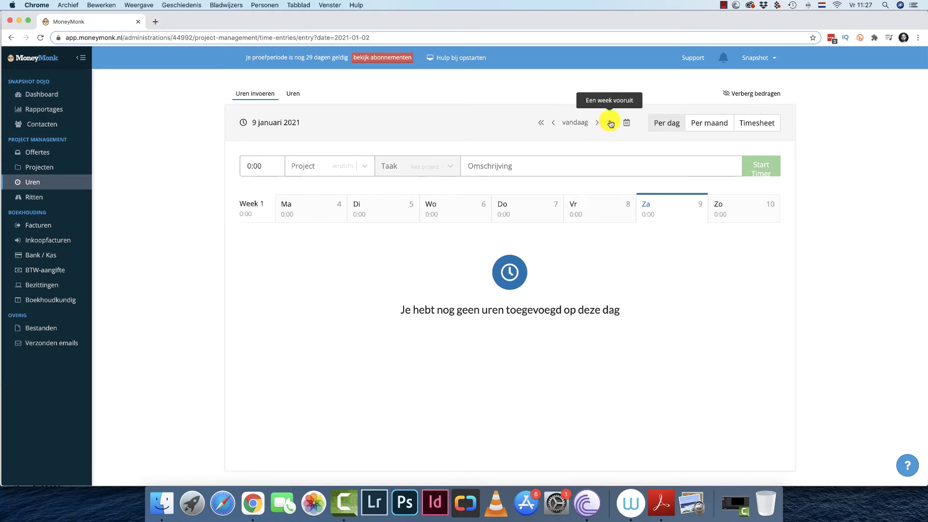
{"action": "left_click", "coordinate": [611, 124]}
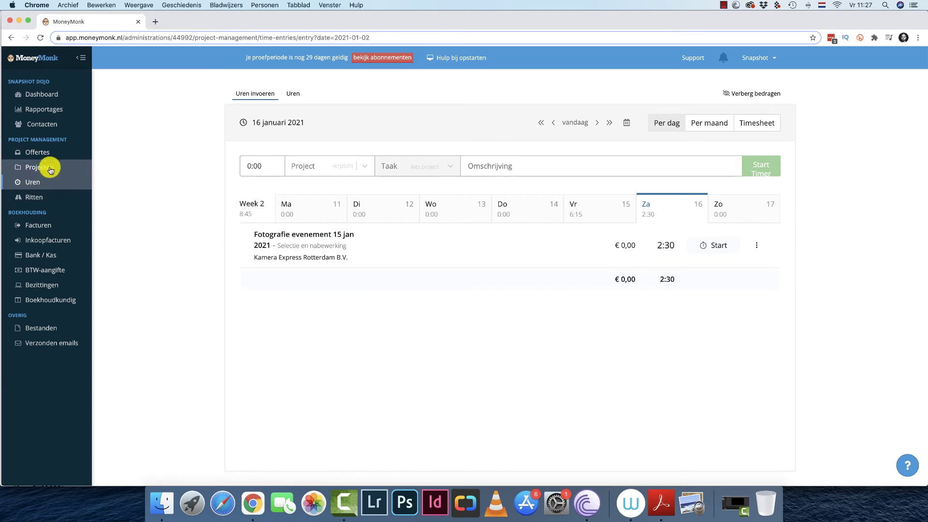
Reopen the Fotografie evenement 15 jan 2021 project and set it Buiten gebruik.
{"action": "left_click", "coordinate": [58, 94]}
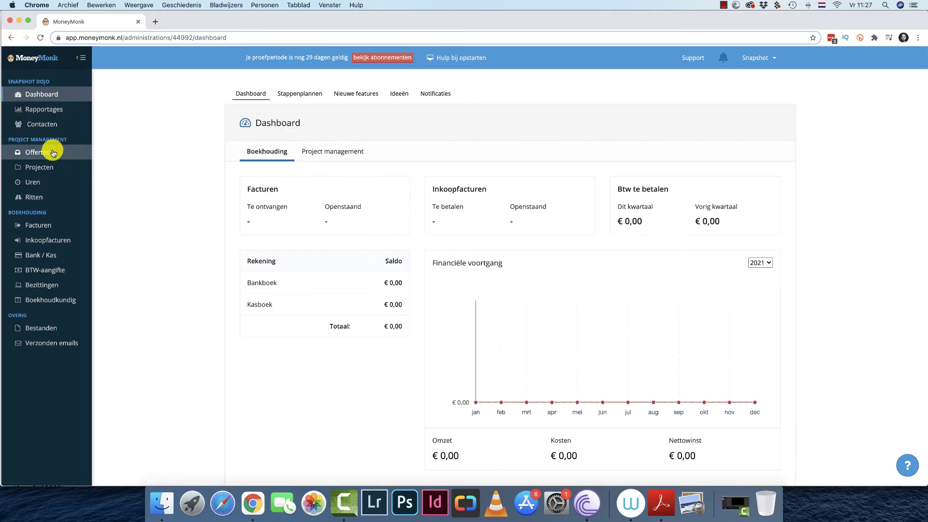
{"action": "left_click", "coordinate": [58, 182]}
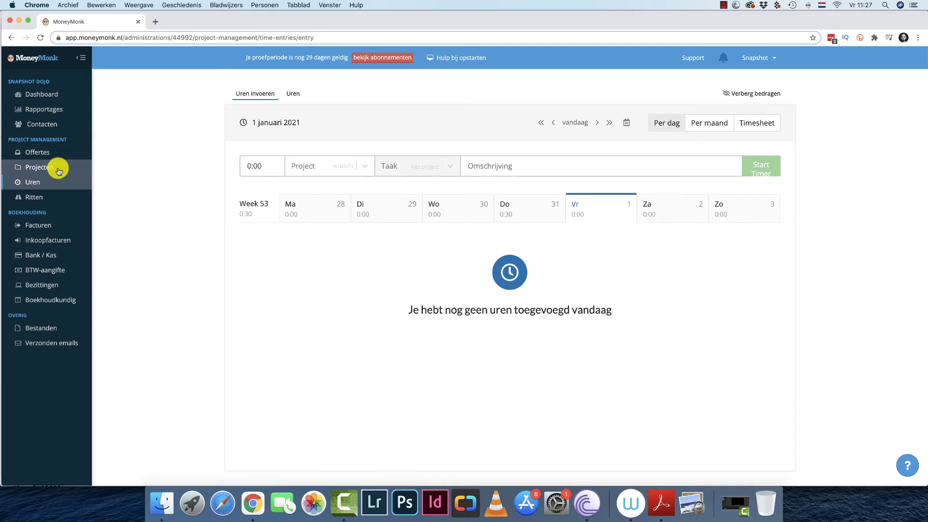
{"action": "left_click", "coordinate": [57, 167]}
{"action": "left_click", "coordinate": [303, 231]}
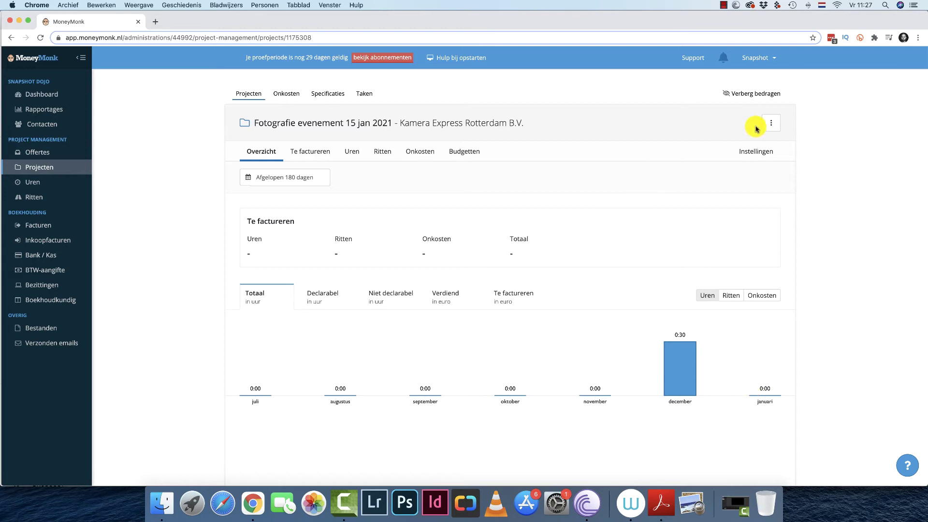
{"action": "left_click", "coordinate": [771, 123]}
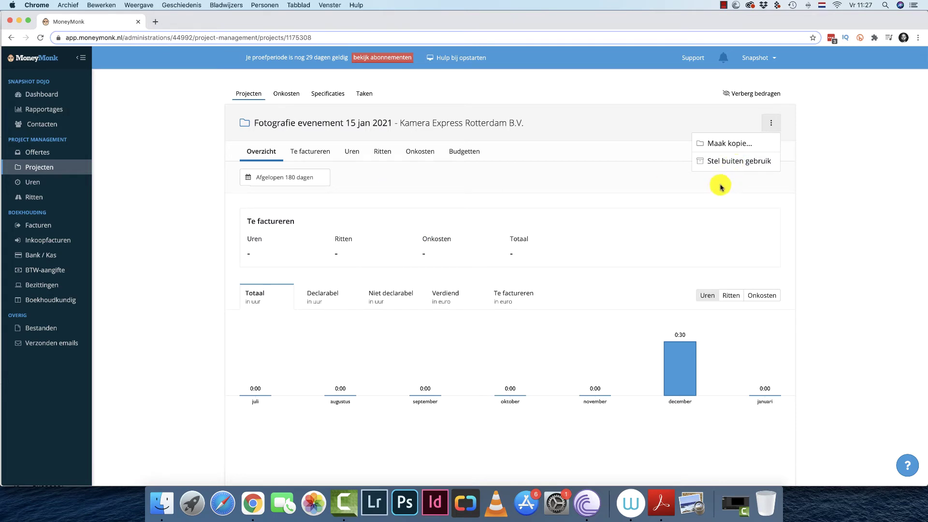
{"action": "left_click", "coordinate": [731, 162]}
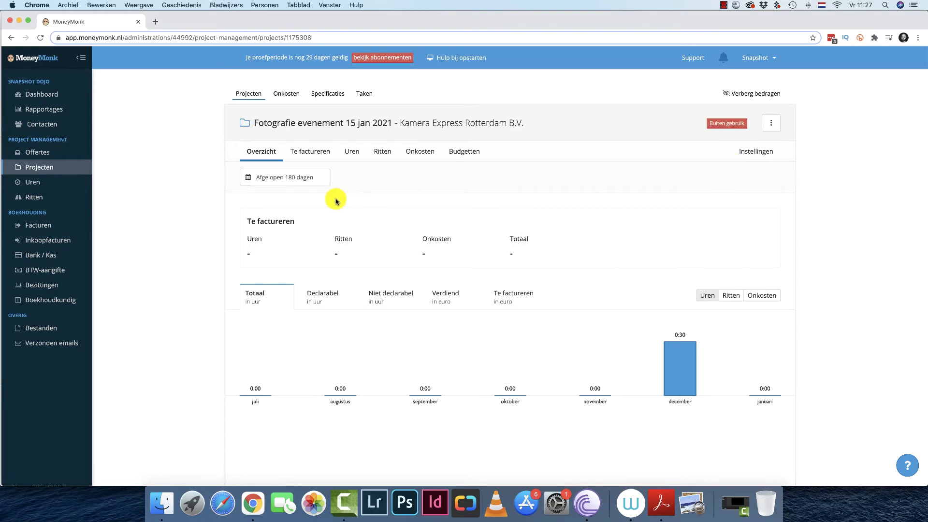
Check the hours page project choices and dismiss the create-project suggestion.
{"action": "left_click", "coordinate": [72, 188]}
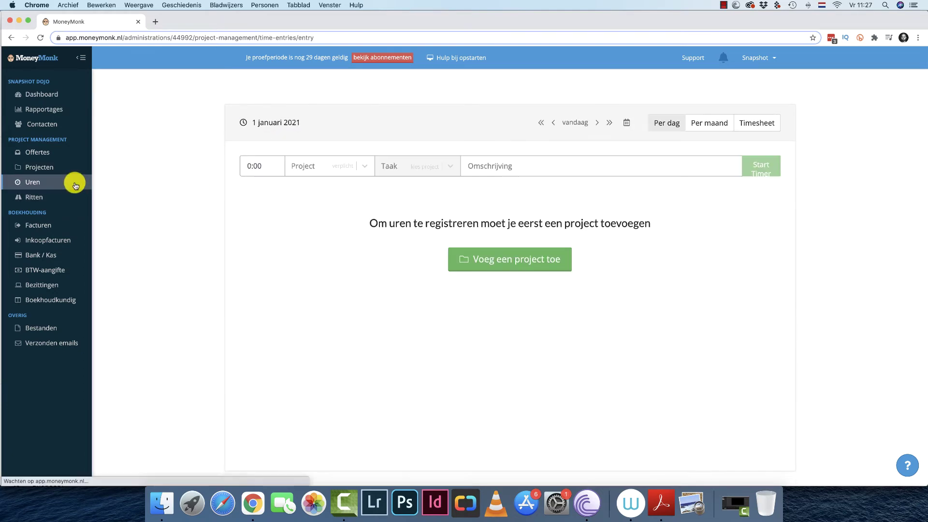
{"action": "left_click", "coordinate": [356, 172]}
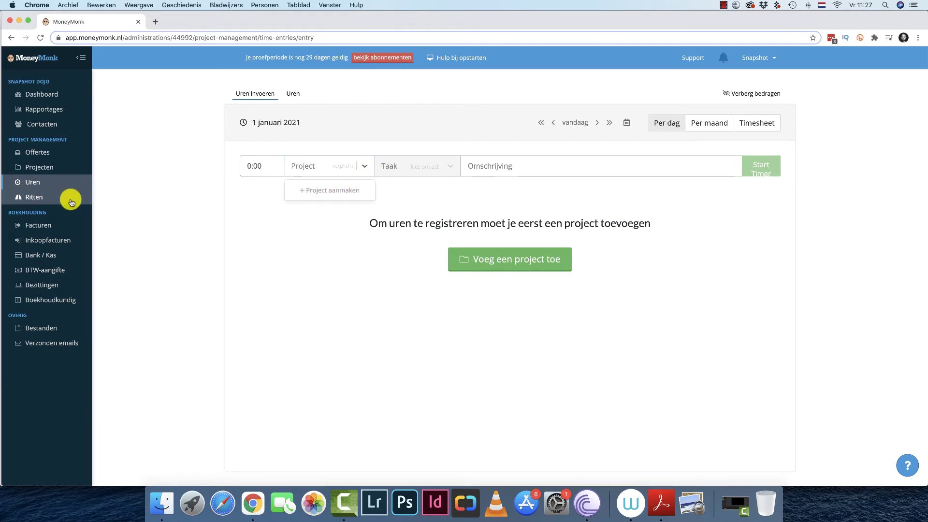
{"action": "left_click", "coordinate": [129, 210]}
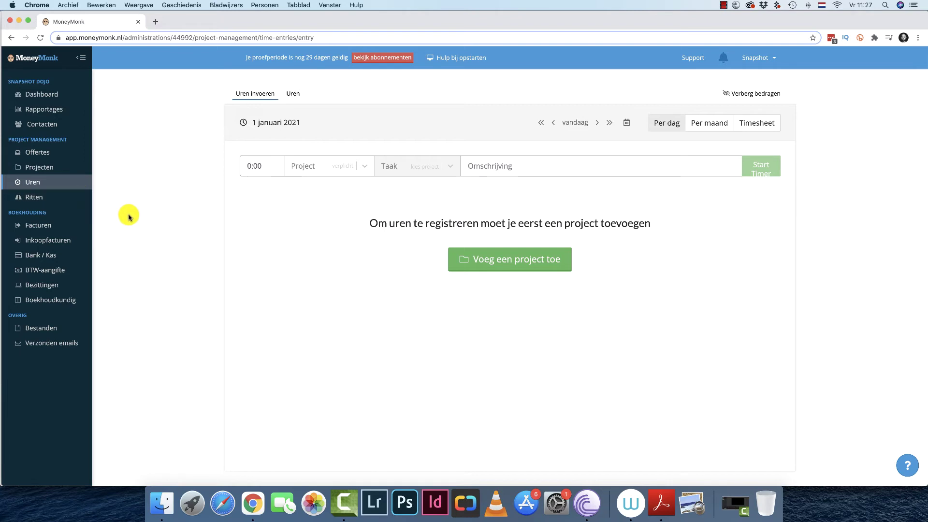
Cancel and delete an empty draft sales invoice, then view the quotes list.
{"action": "left_click", "coordinate": [63, 226]}
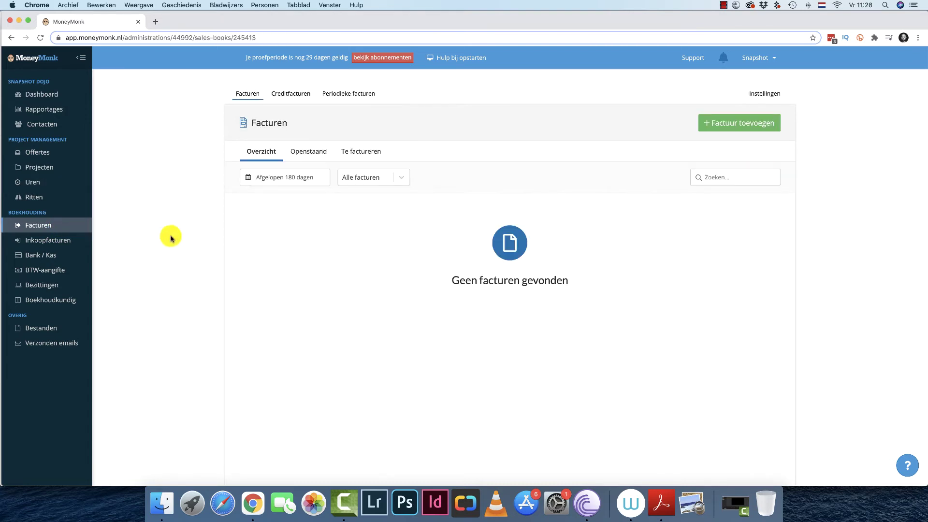
{"action": "left_click", "coordinate": [739, 124]}
{"action": "left_click", "coordinate": [534, 148]}
{"action": "left_click", "coordinate": [531, 151]}
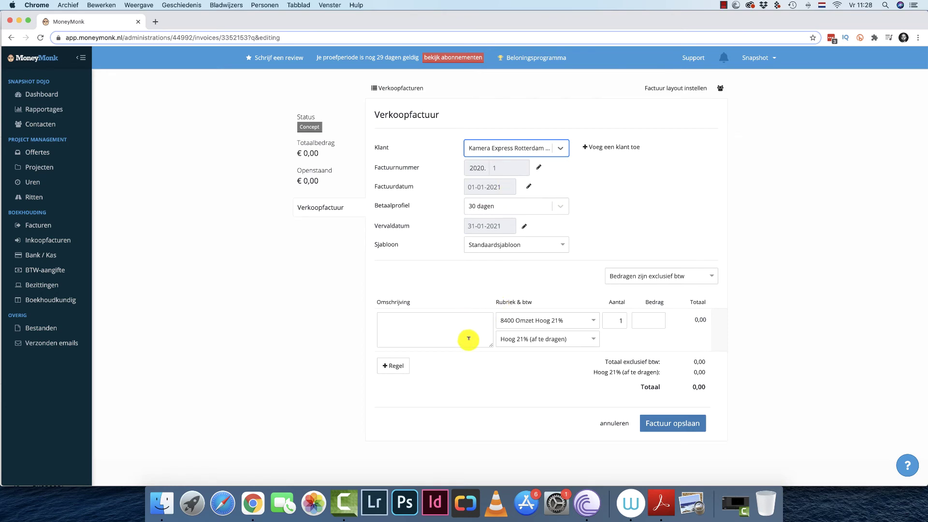
{"action": "left_click", "coordinate": [614, 424]}
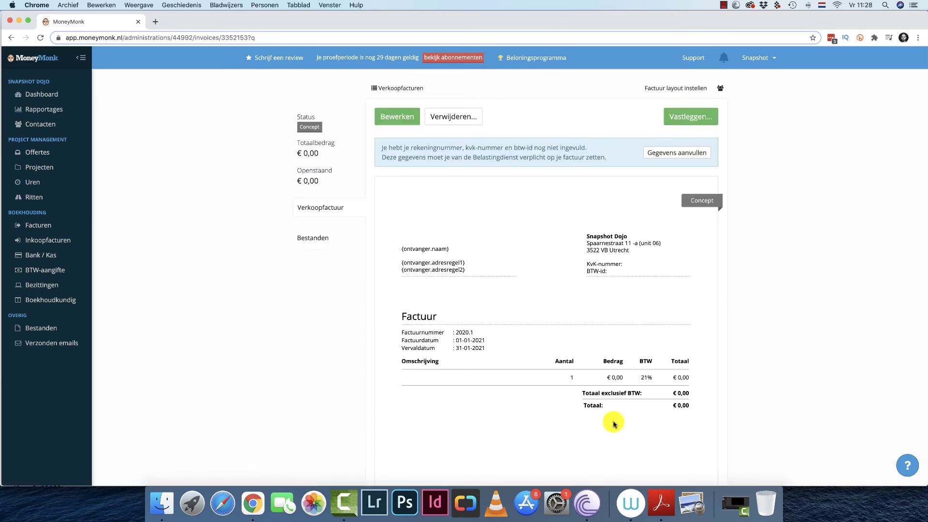
{"action": "left_click", "coordinate": [456, 118]}
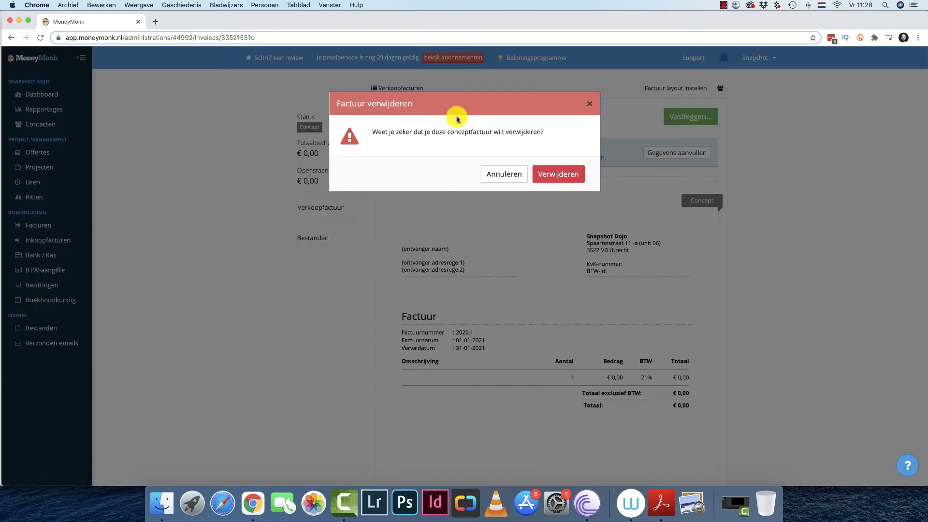
{"action": "left_click", "coordinate": [544, 174]}
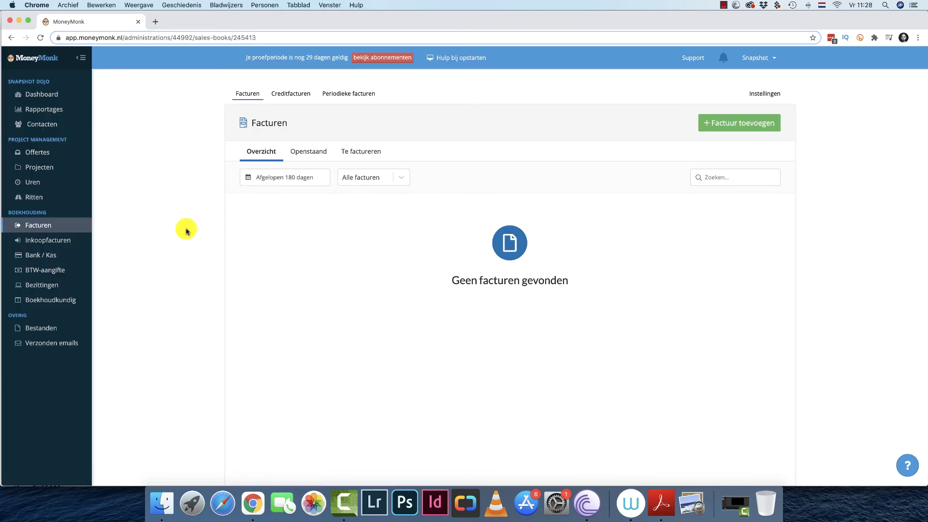
{"action": "left_click", "coordinate": [63, 153]}
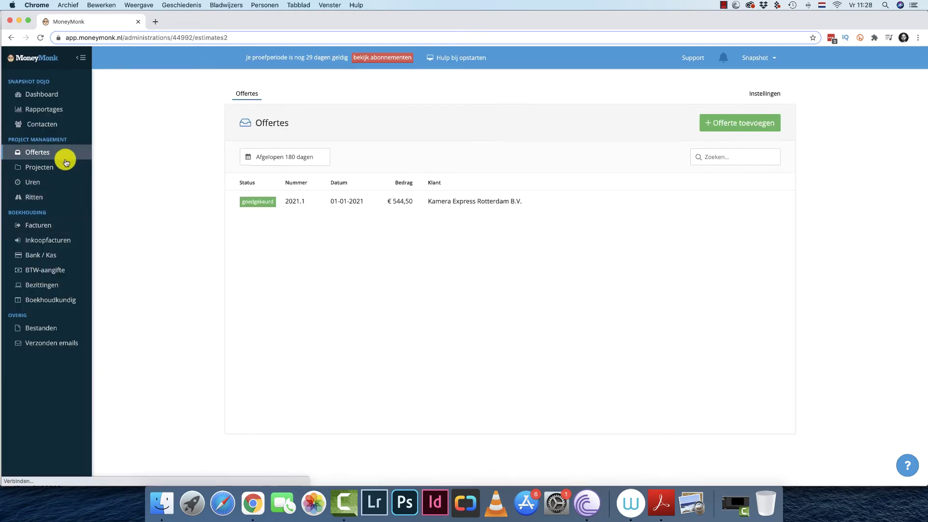
Convert quote 2021.1 into a Kamera Express invoice and set the next invoice number to 2021.1.
{"action": "left_click", "coordinate": [370, 203]}
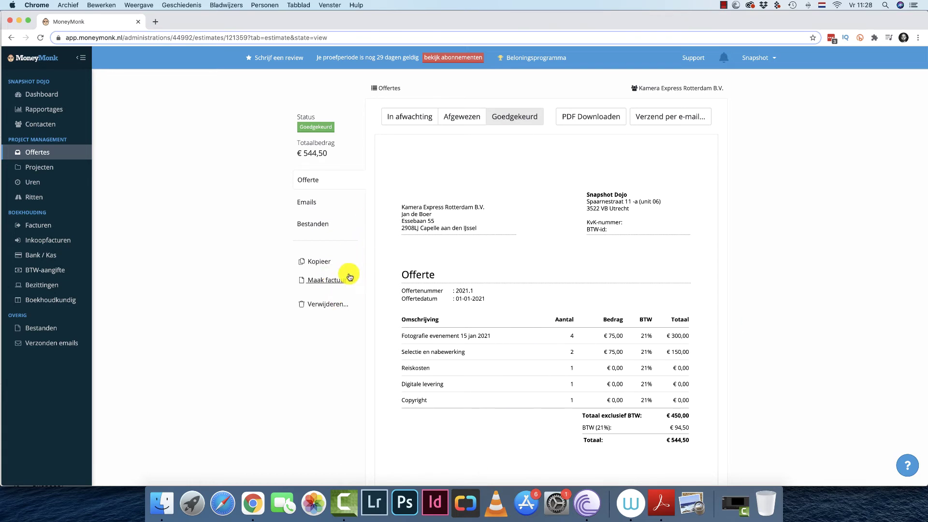
{"action": "left_click", "coordinate": [333, 280]}
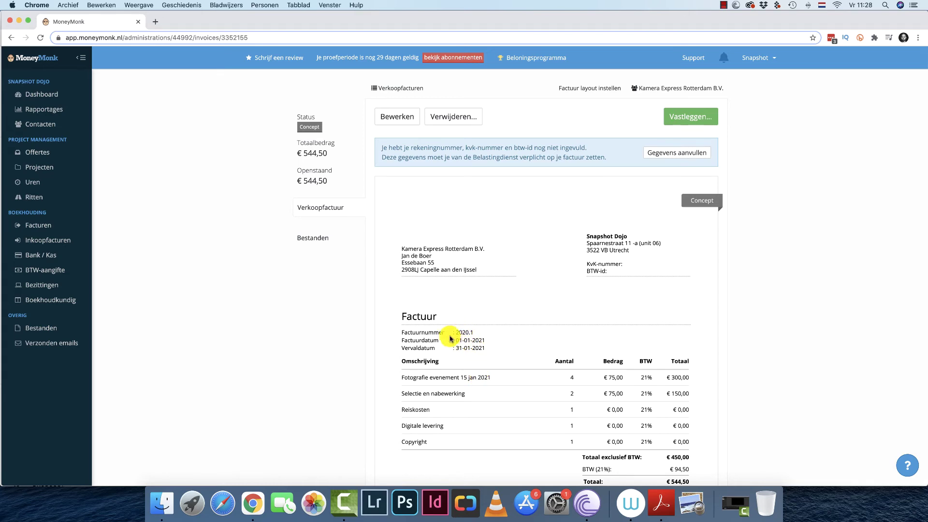
{"action": "left_click", "coordinate": [771, 62]}
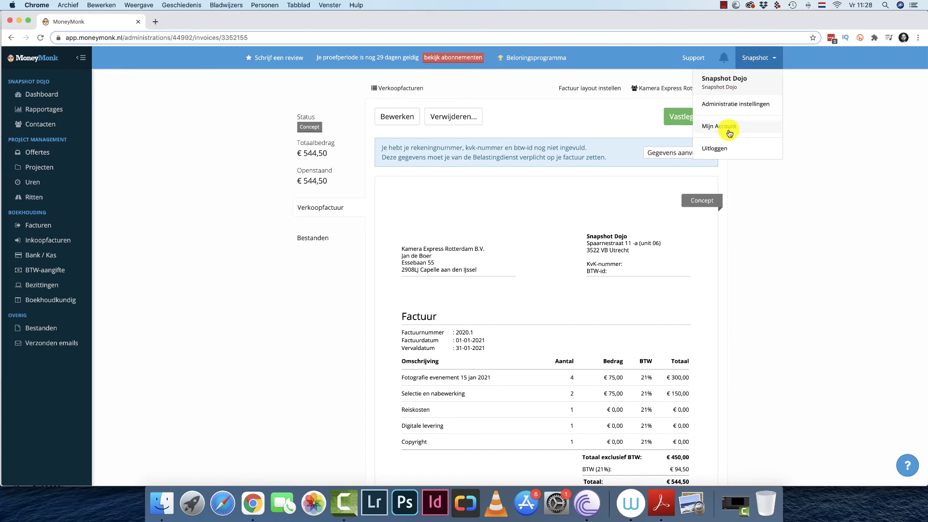
{"action": "left_click", "coordinate": [734, 104]}
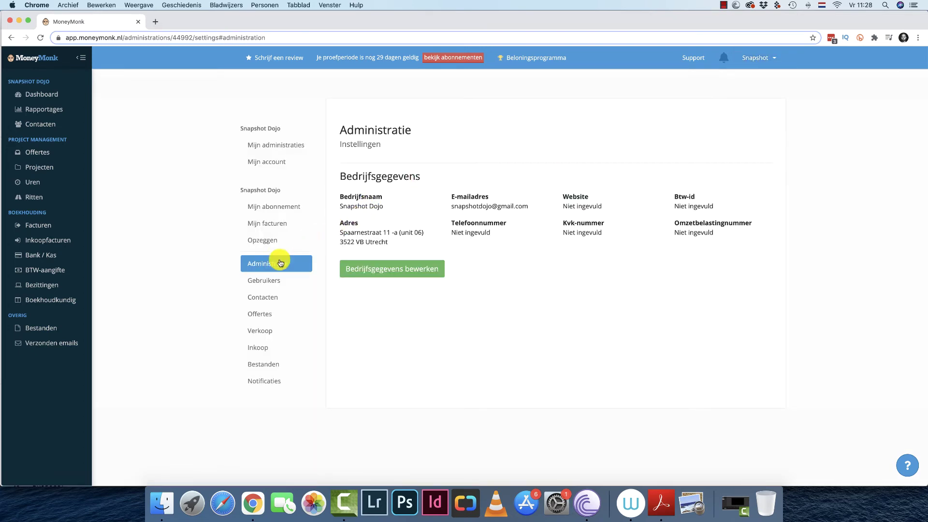
{"action": "left_click", "coordinate": [269, 334]}
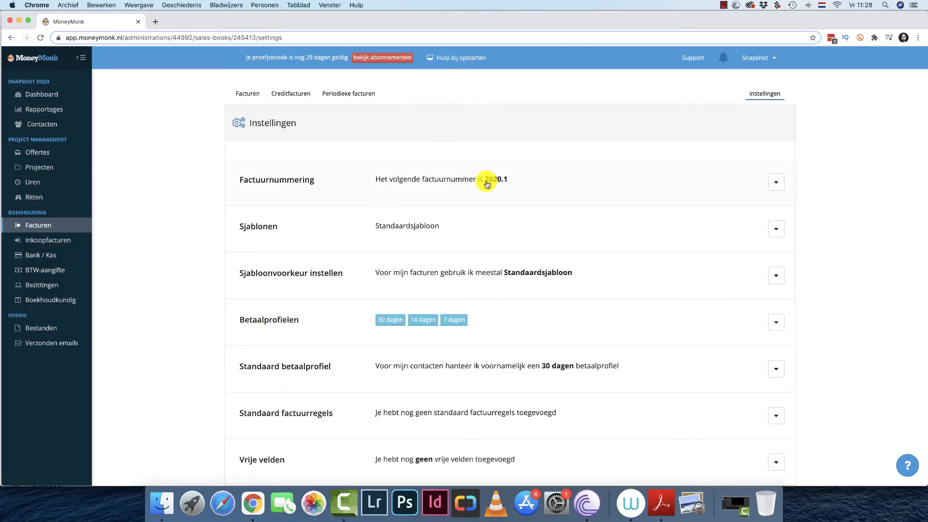
{"action": "left_click", "coordinate": [775, 182]}
{"action": "left_click", "coordinate": [523, 244]}
{"action": "key", "text": "BackSpace"}
{"action": "left_click", "coordinate": [389, 273]}
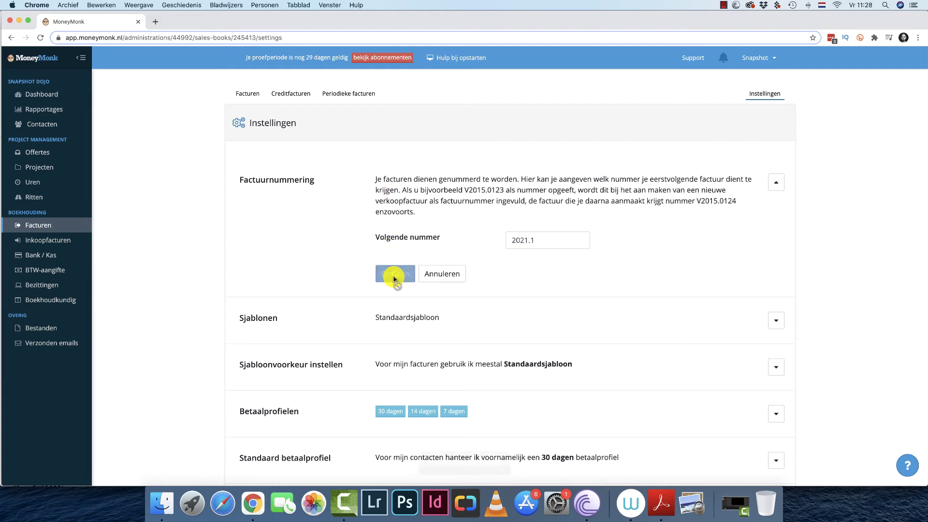
{"action": "left_click", "coordinate": [78, 228]}
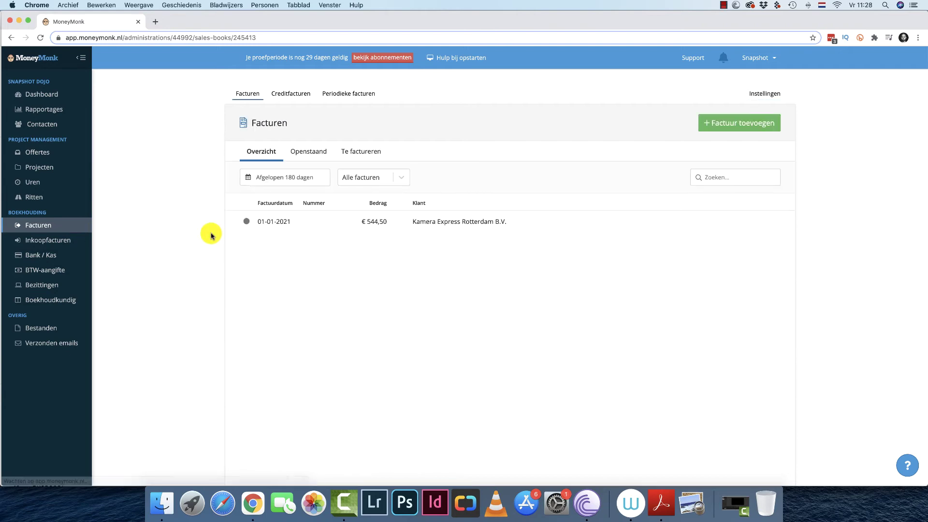
Review the €544,50 Kamera Express invoice 2021.1 preview and finalise it with Vastleggen.
{"action": "left_click", "coordinate": [424, 219]}
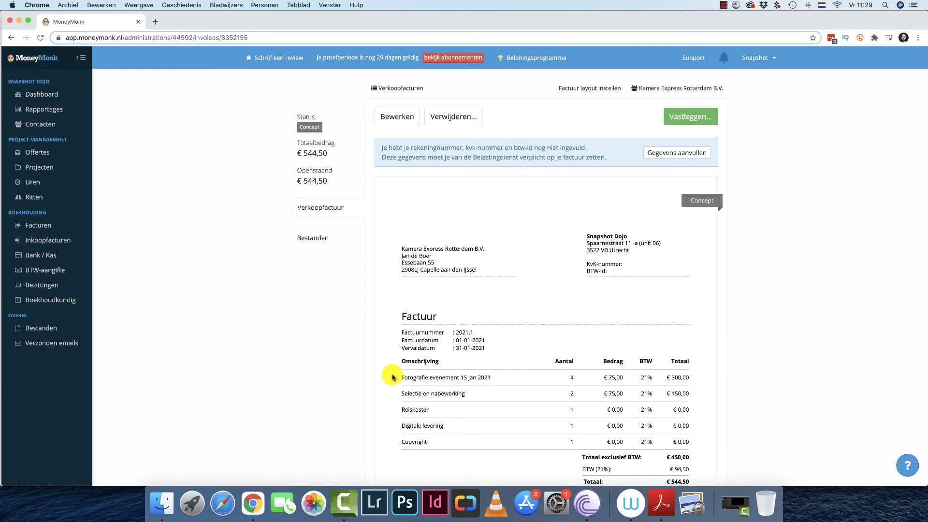
{"action": "scroll", "coordinate": [498, 435], "scroll_direction": "down", "scroll_amount": 5}
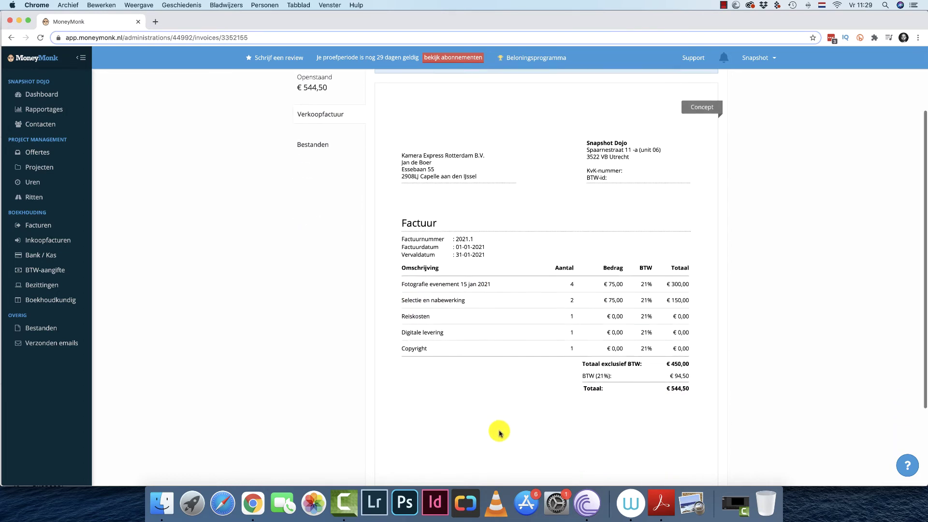
{"action": "scroll", "coordinate": [500, 434], "scroll_direction": "up", "scroll_amount": 2}
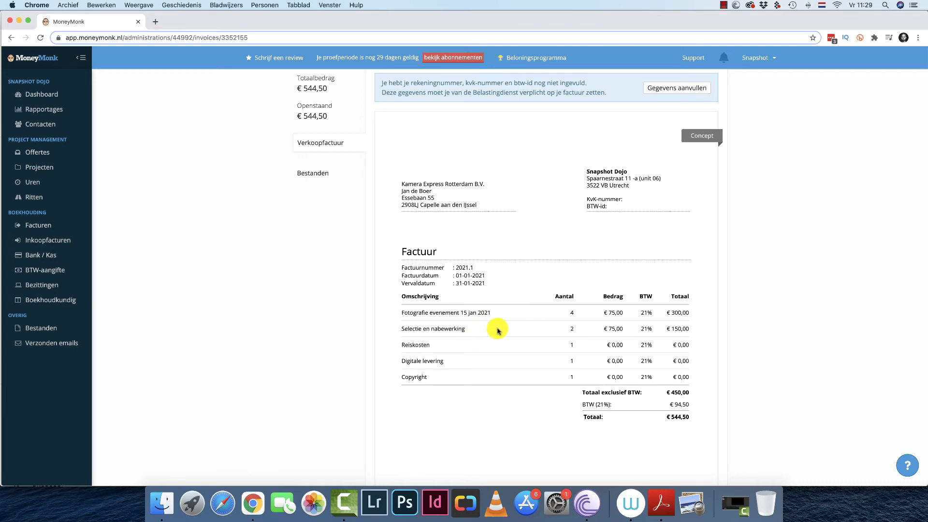
{"action": "scroll", "coordinate": [664, 420], "scroll_direction": "down", "scroll_amount": 1}
{"action": "scroll", "coordinate": [663, 420], "scroll_direction": "down", "scroll_amount": 3}
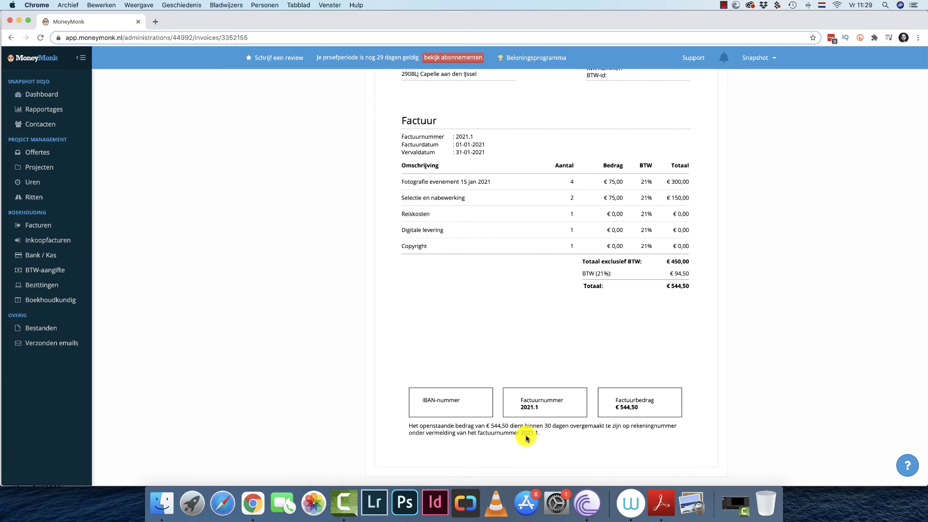
{"action": "scroll", "coordinate": [527, 438], "scroll_direction": "up", "scroll_amount": 3}
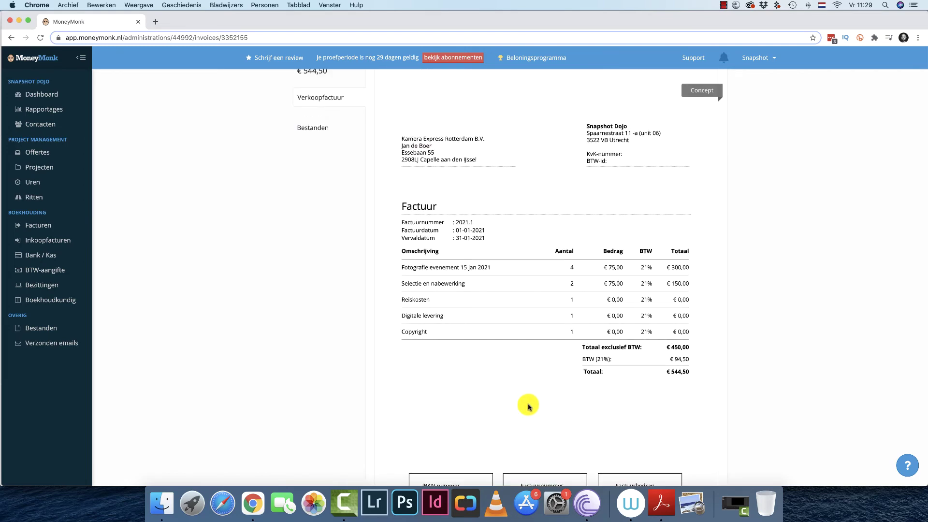
{"action": "scroll", "coordinate": [683, 92], "scroll_direction": "up", "scroll_amount": 4}
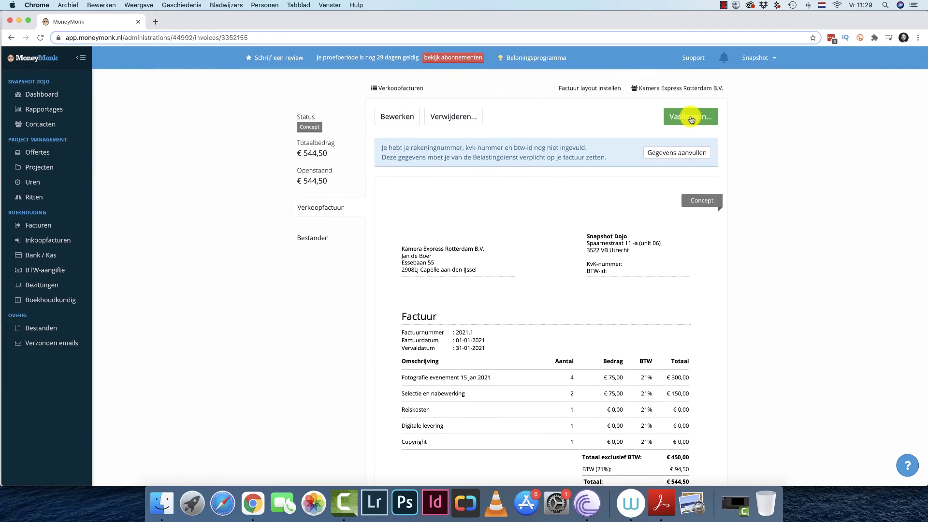
{"action": "left_click", "coordinate": [692, 120]}
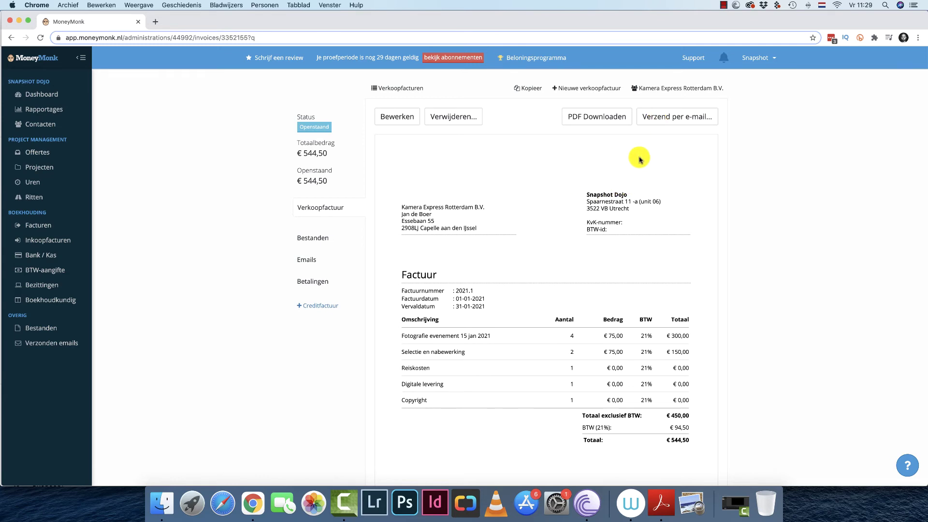
Review the invoice e-mail text, cancel without sending, and go to Inkoopfacturen.
{"action": "left_click", "coordinate": [679, 124]}
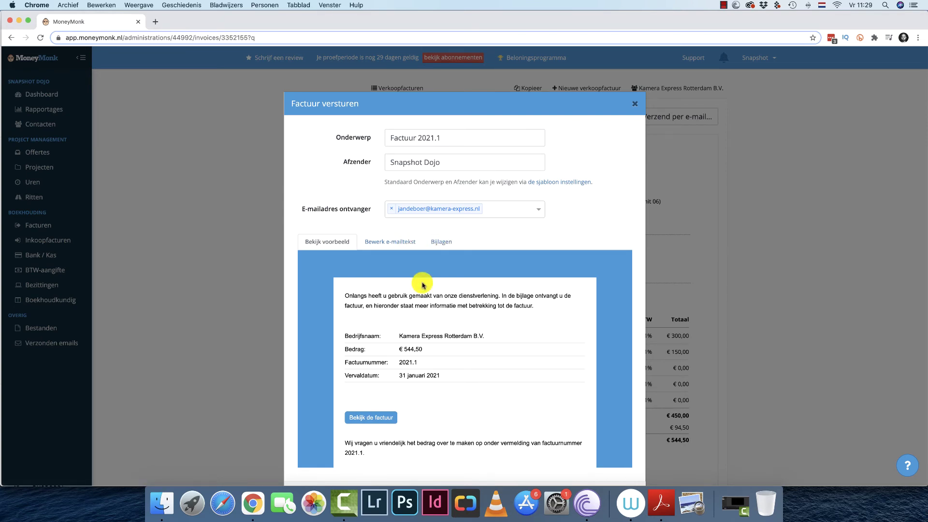
{"action": "left_click", "coordinate": [391, 242]}
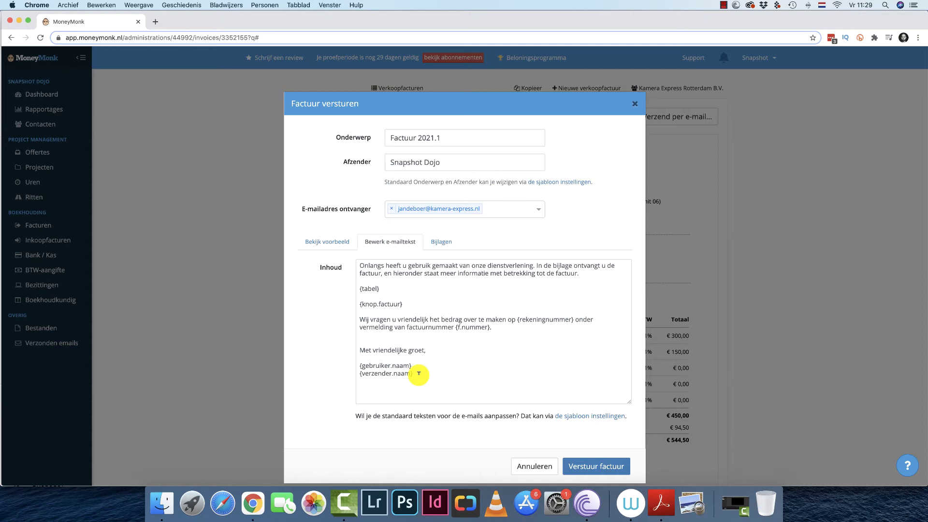
{"action": "left_click_drag", "start_coordinate": [411, 377], "coordinate": [350, 259]}
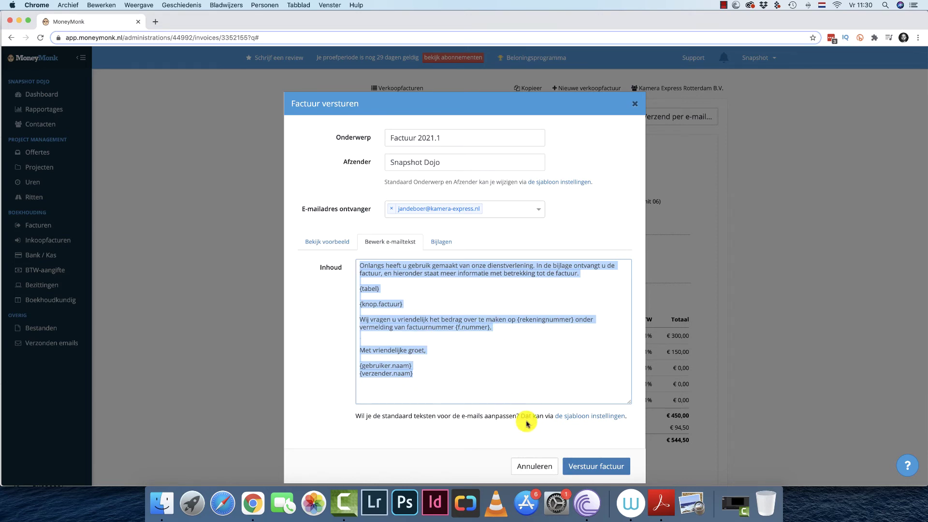
{"action": "left_click", "coordinate": [534, 465]}
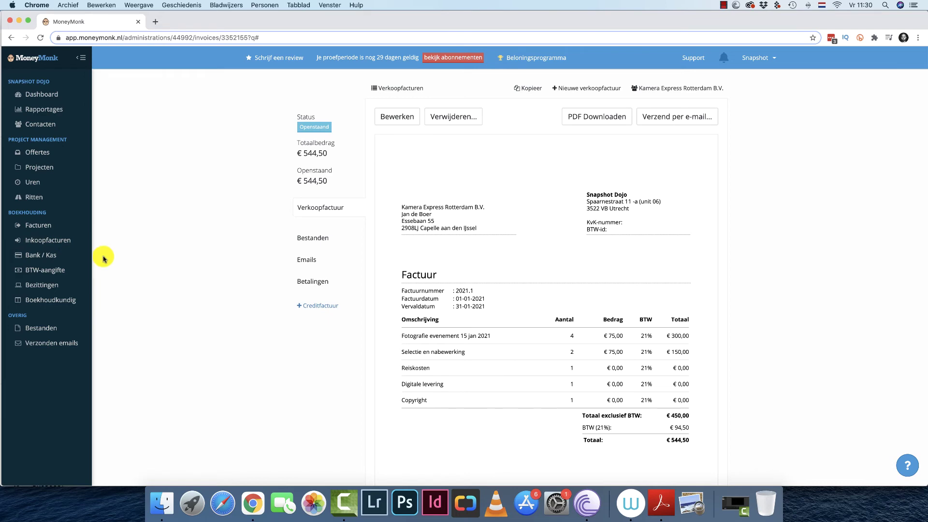
{"action": "left_click", "coordinate": [66, 240]}
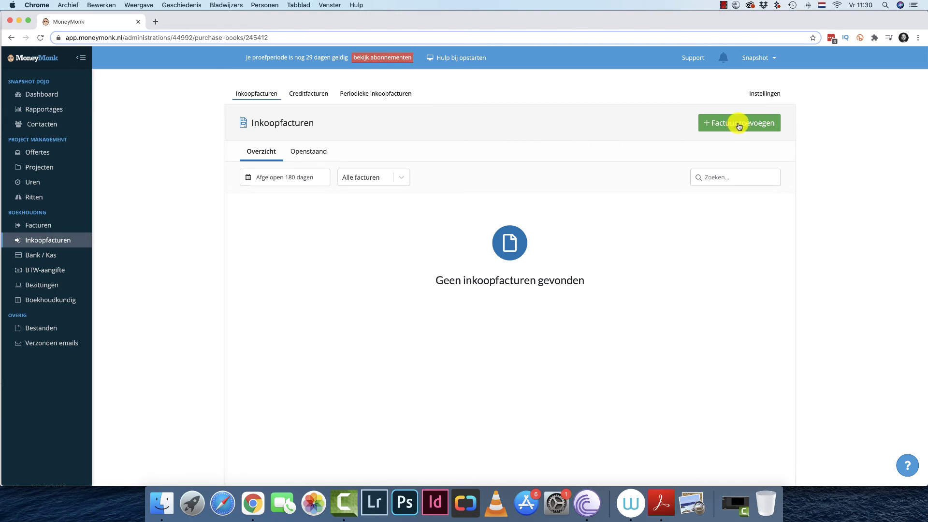
Start a purchase invoice and add bol.com B.V., Utrecht, as supplier via the KvK register search.
{"action": "left_click", "coordinate": [739, 125]}
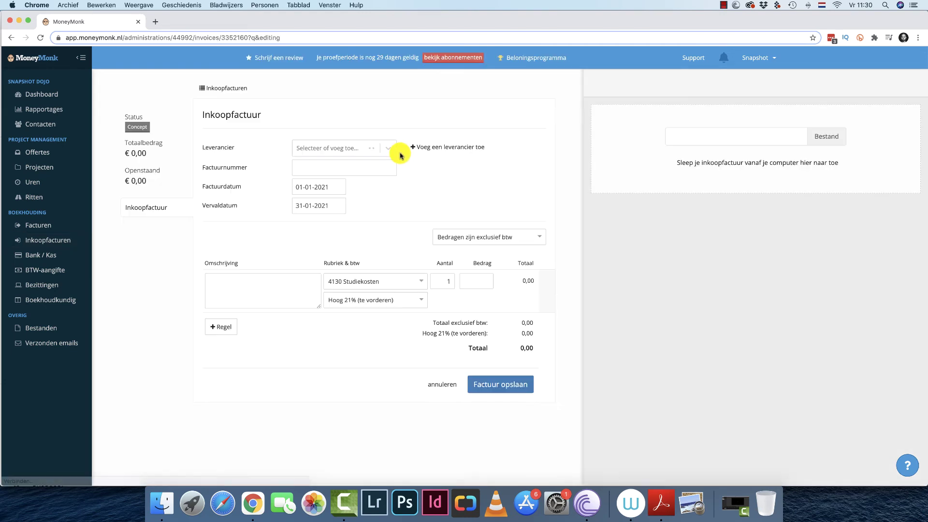
{"action": "left_click", "coordinate": [364, 148]}
{"action": "left_click", "coordinate": [437, 146]}
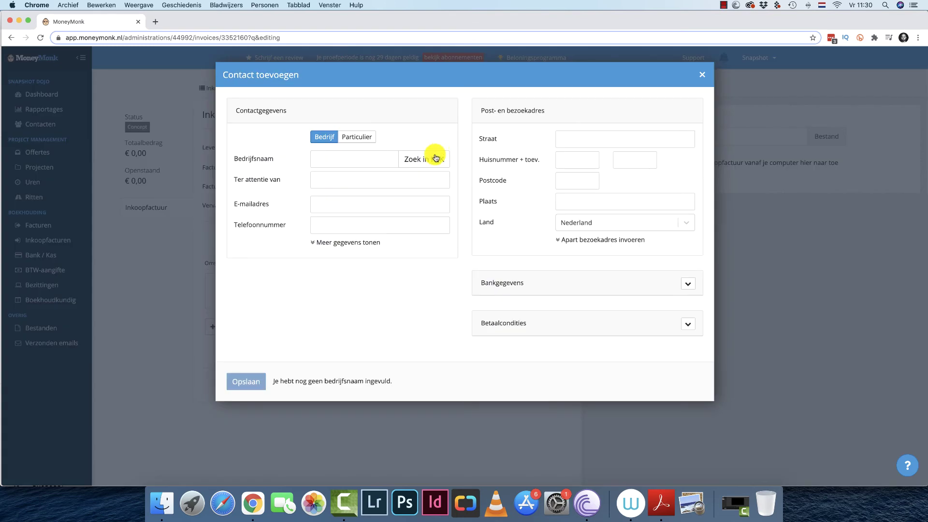
{"action": "left_click", "coordinate": [438, 155]}
{"action": "left_click", "coordinate": [418, 123]}
{"action": "type", "text": "bol.com"}
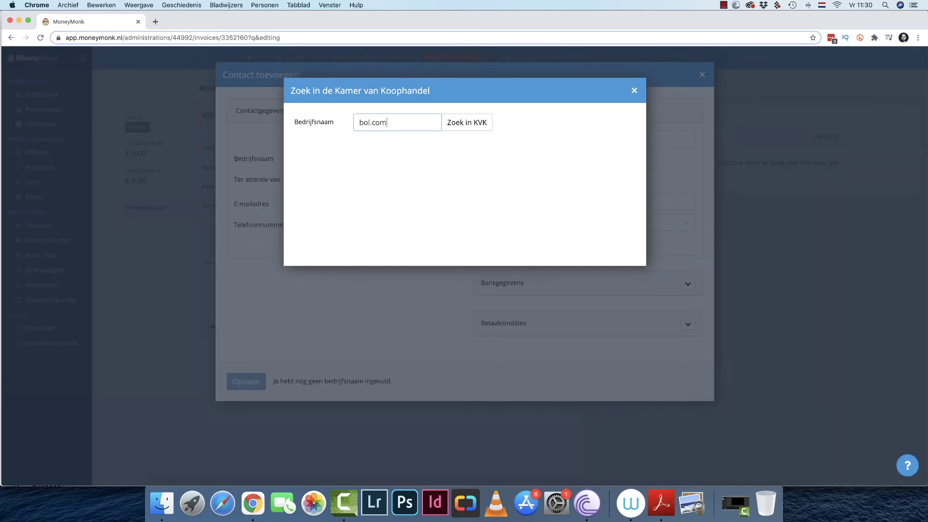
{"action": "left_click", "coordinate": [463, 127]}
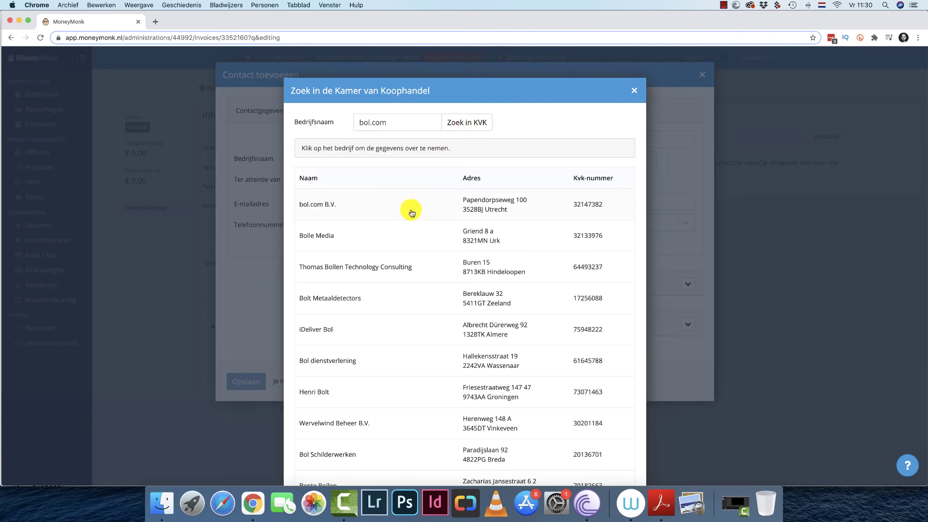
{"action": "left_click", "coordinate": [411, 213]}
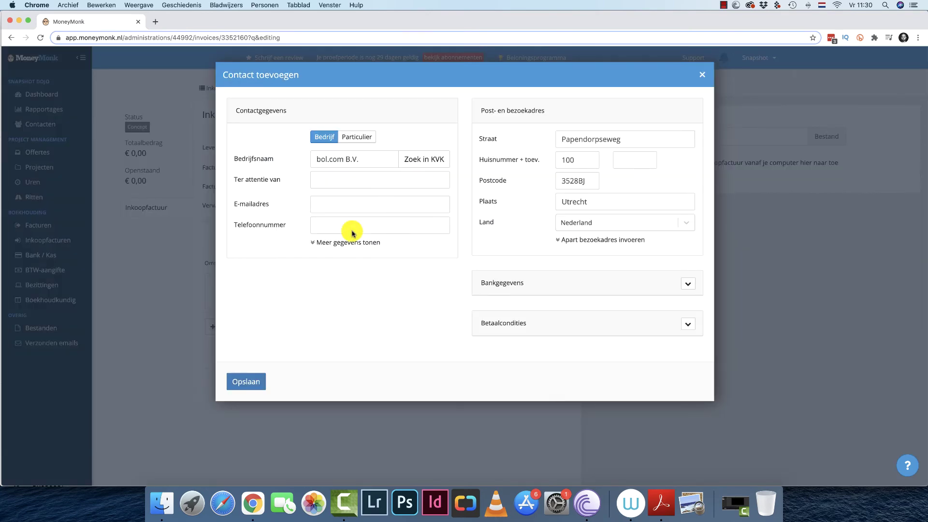
{"action": "left_click", "coordinate": [263, 386]}
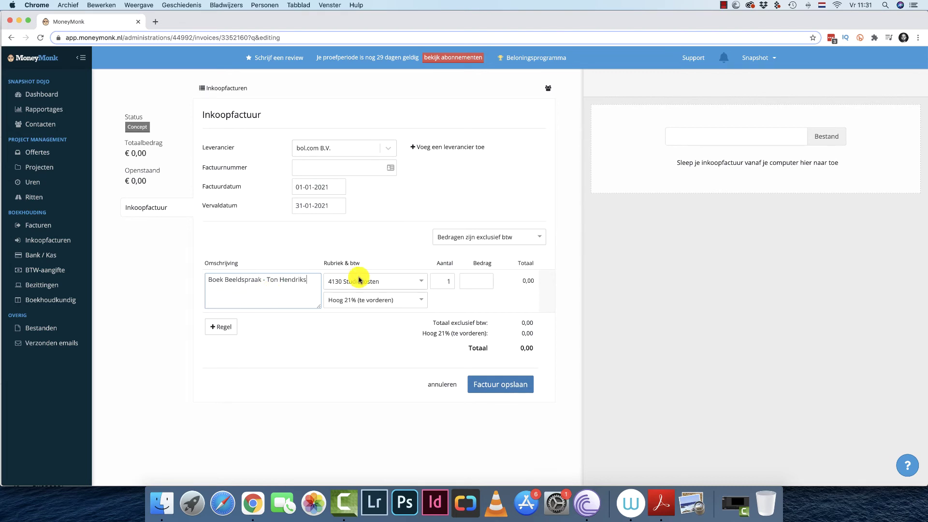
Book the line under 4640 Vakliteratuur at €29,95 including VAT and save the invoice.
{"action": "left_click", "coordinate": [405, 284]}
{"action": "type", "text": "vak"}
{"action": "left_click", "coordinate": [396, 296]}
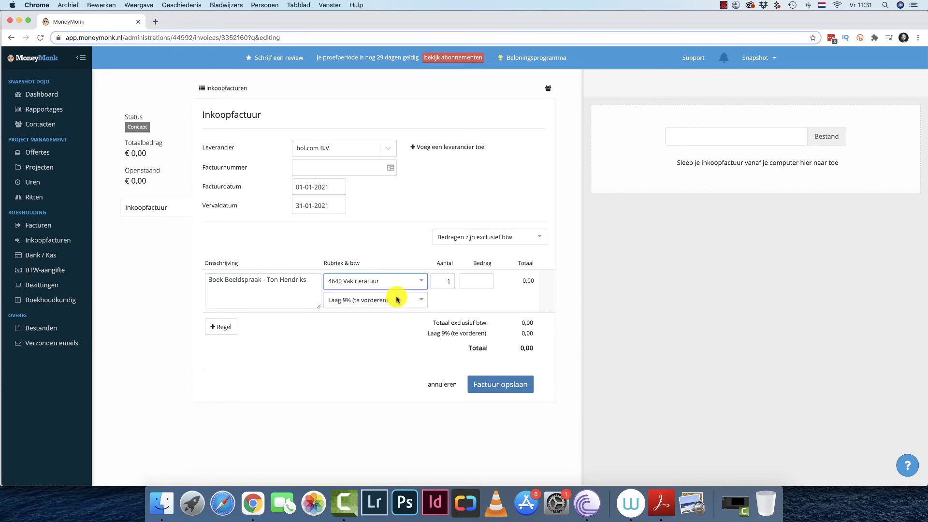
{"action": "left_click", "coordinate": [480, 280]}
{"action": "left_click", "coordinate": [493, 238]}
{"action": "left_click", "coordinate": [497, 245]}
{"action": "left_click", "coordinate": [496, 237]}
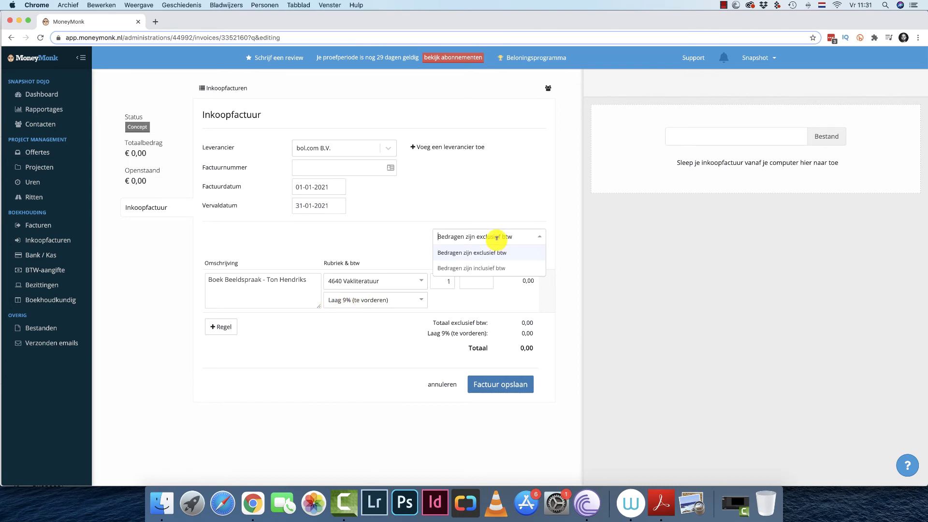
{"action": "left_click", "coordinate": [488, 264]}
{"action": "left_click", "coordinate": [484, 279]}
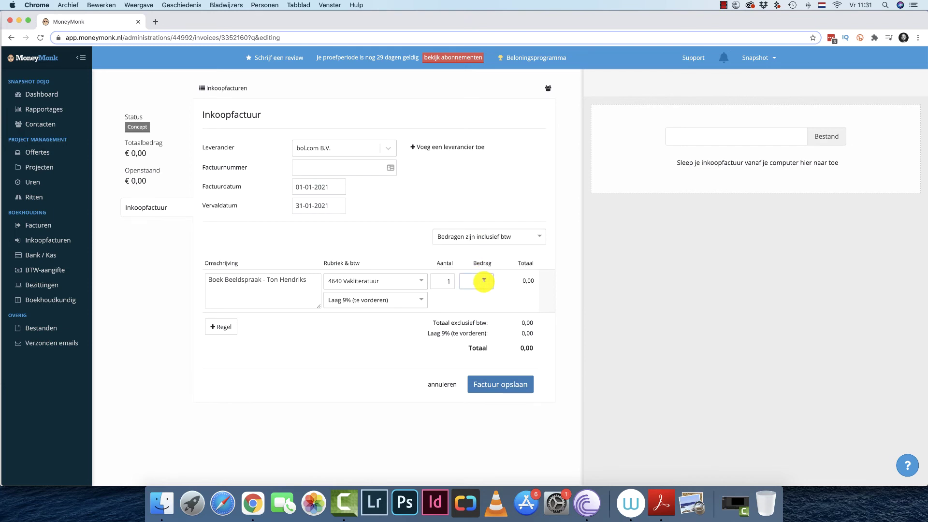
{"action": "type", "text": "29,95"}
{"action": "left_click", "coordinate": [522, 382]}
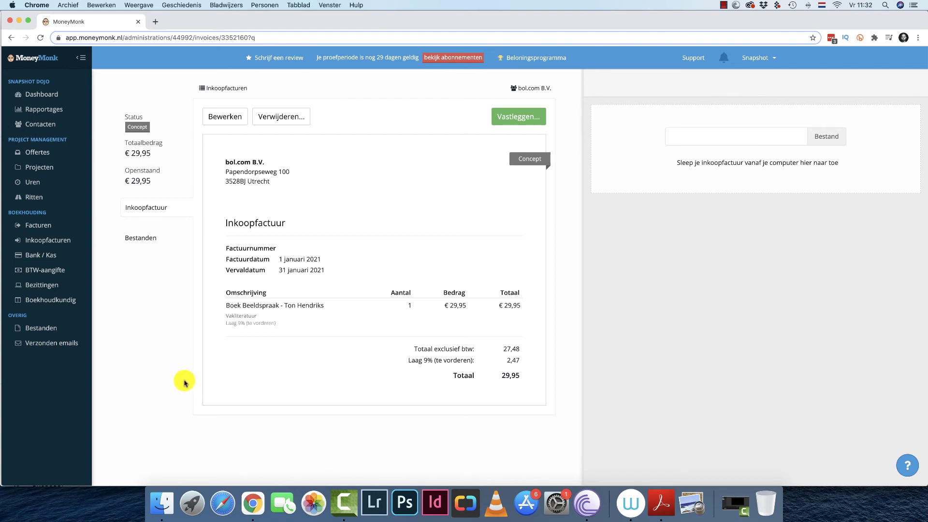
Go to Bank / Kas and browse the list of banks for the payment account.
{"action": "left_click", "coordinate": [67, 257]}
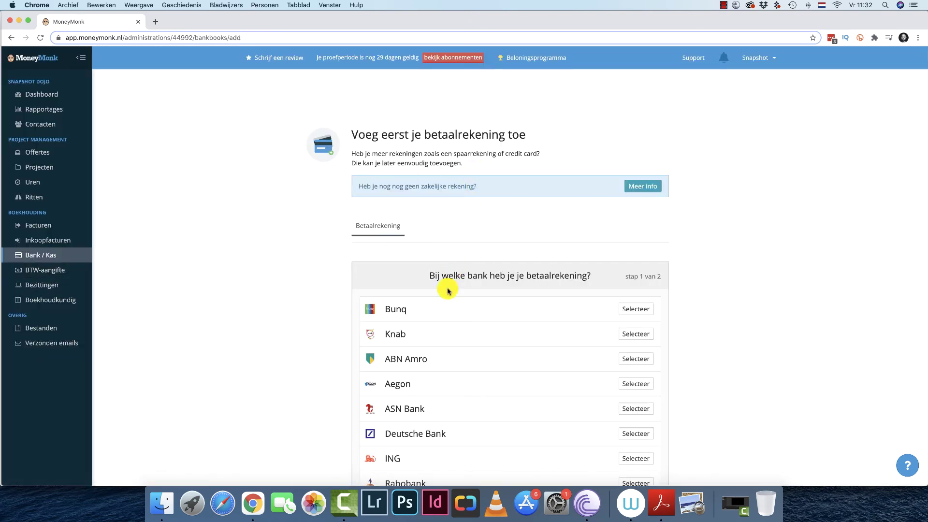
{"action": "scroll", "coordinate": [449, 424], "scroll_direction": "down", "scroll_amount": 2}
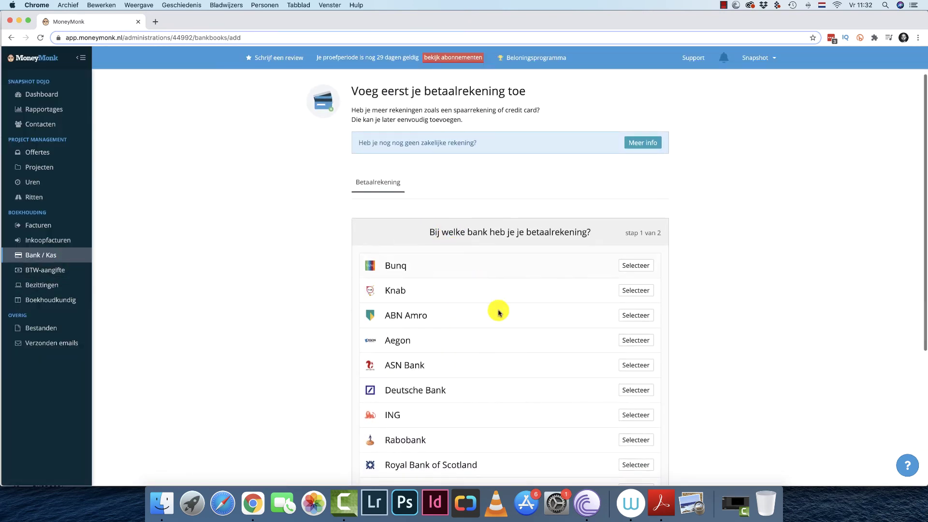
{"action": "scroll", "coordinate": [435, 365], "scroll_direction": "down", "scroll_amount": 2}
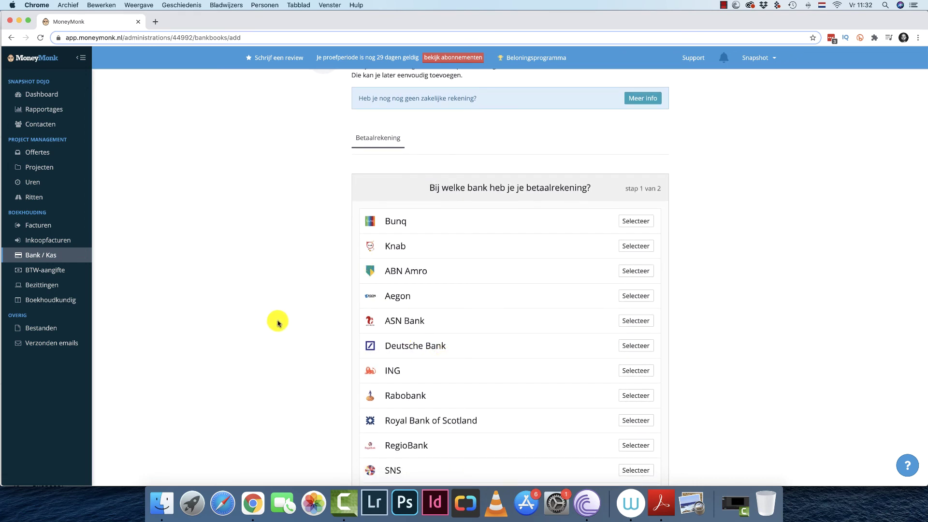
{"action": "scroll", "coordinate": [284, 430], "scroll_direction": "down", "scroll_amount": 5}
{"action": "scroll", "coordinate": [287, 414], "scroll_direction": "up", "scroll_amount": 2}
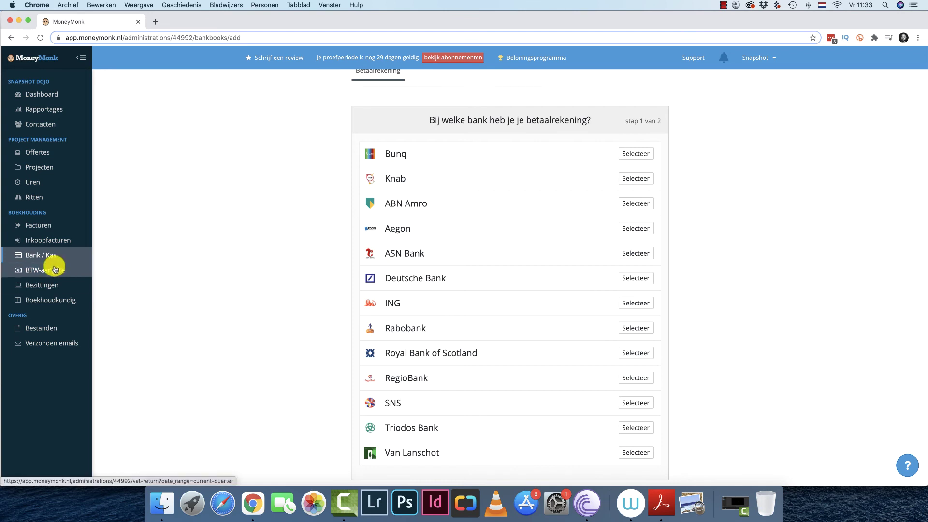
Open the Q1 2021 VAT return and check row 1a: 450 turnover, 94 VAT.
{"action": "left_click", "coordinate": [56, 269]}
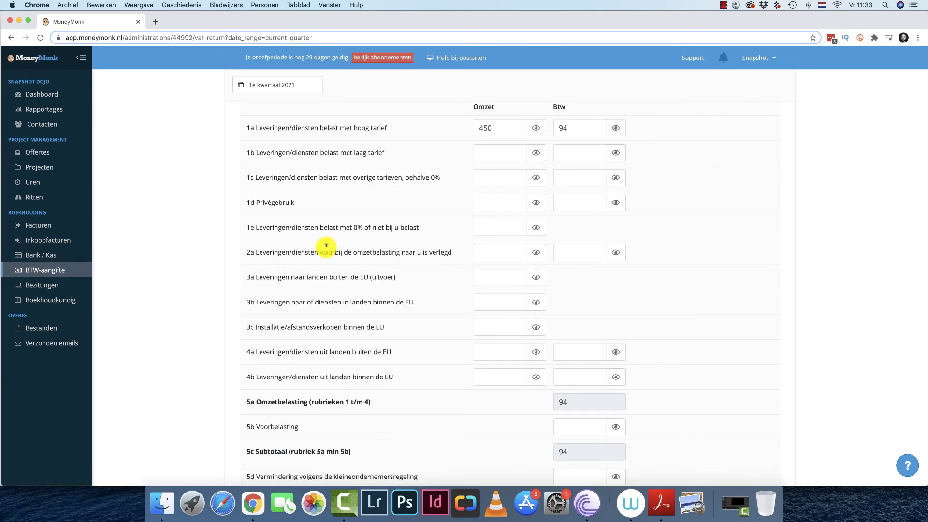
{"action": "scroll", "coordinate": [420, 421], "scroll_direction": "down", "scroll_amount": 3}
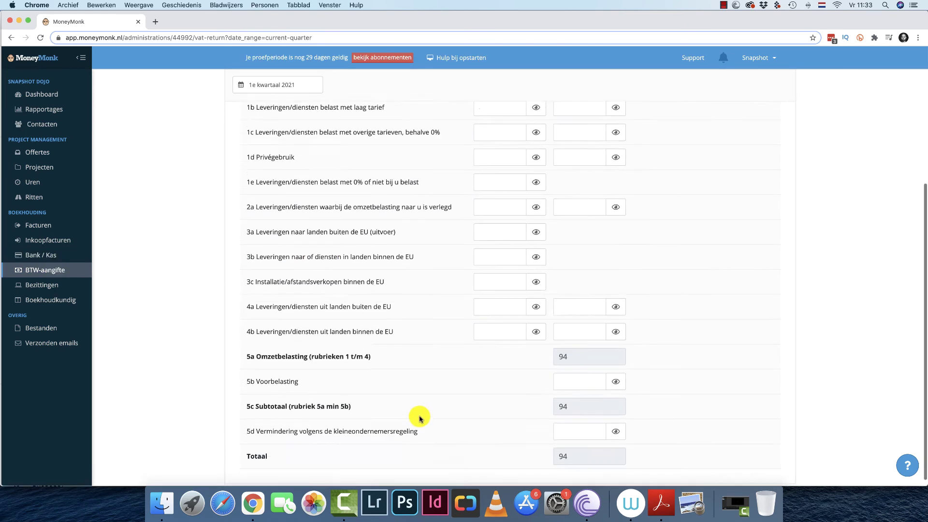
{"action": "scroll", "coordinate": [404, 410], "scroll_direction": "up", "scroll_amount": 5}
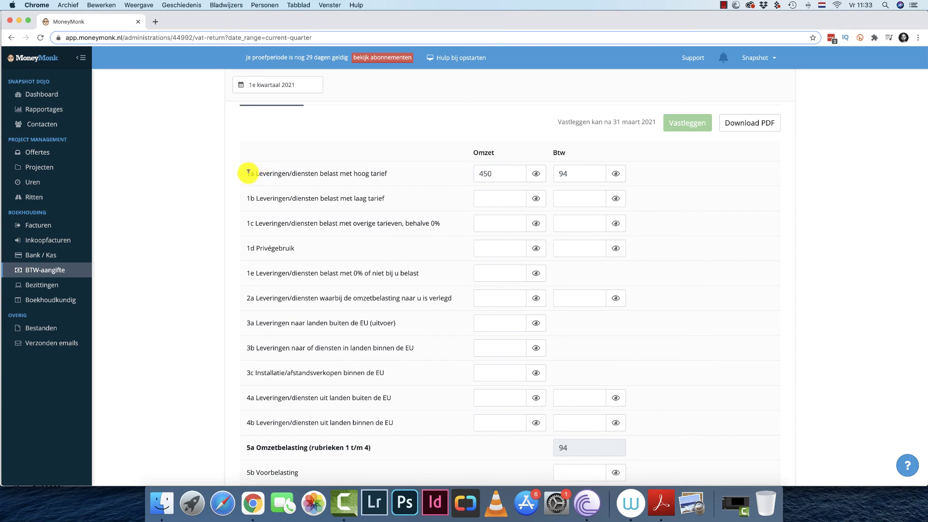
{"action": "scroll", "coordinate": [260, 171], "scroll_direction": "down", "scroll_amount": 3}
{"action": "scroll", "coordinate": [250, 126], "scroll_direction": "up", "scroll_amount": 1}
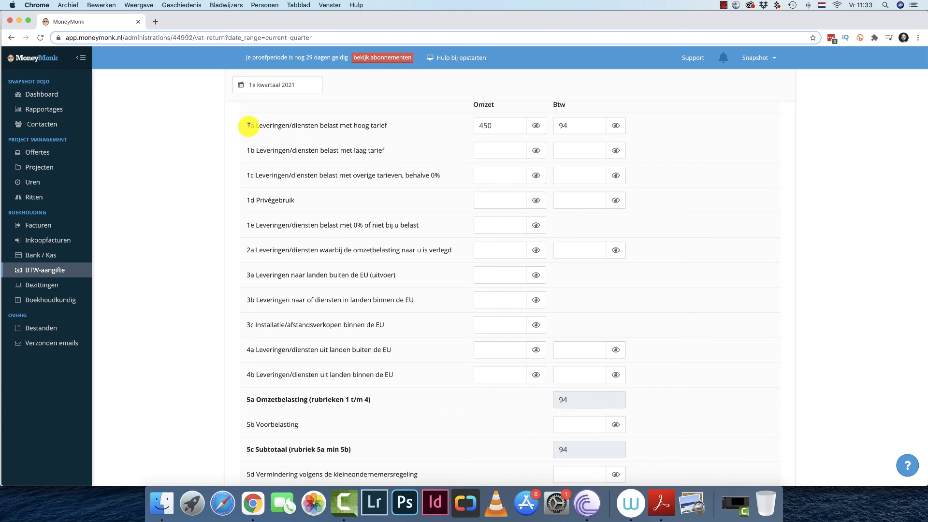
{"action": "triple_click", "coordinate": [248, 124]}
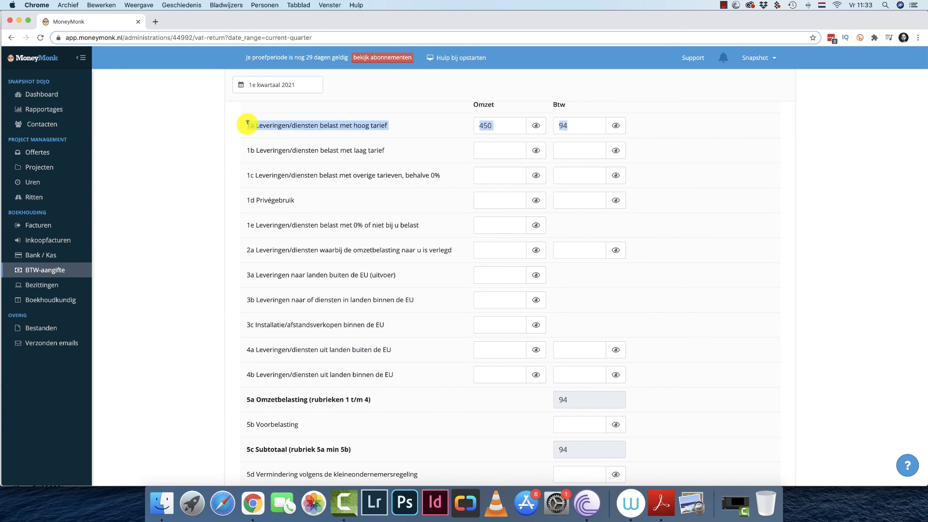
{"action": "left_click", "coordinate": [395, 141]}
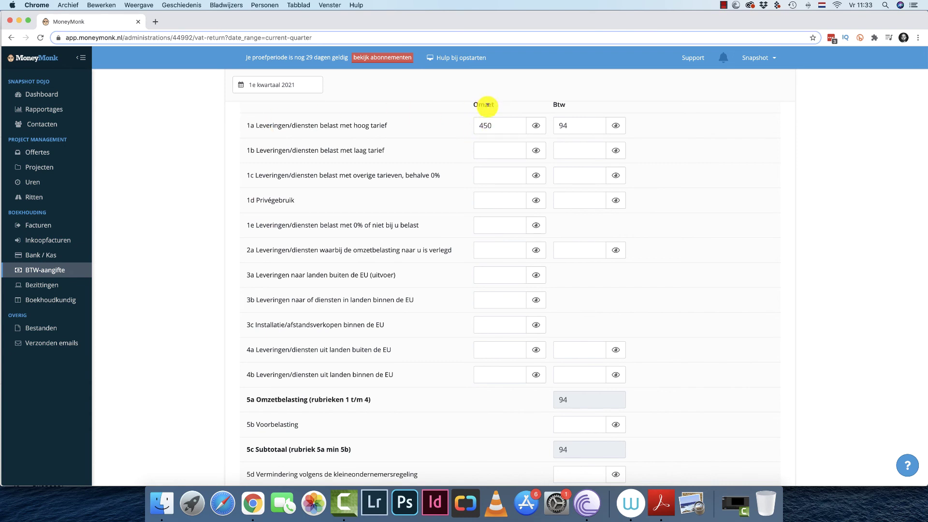
{"action": "left_click", "coordinate": [492, 125]}
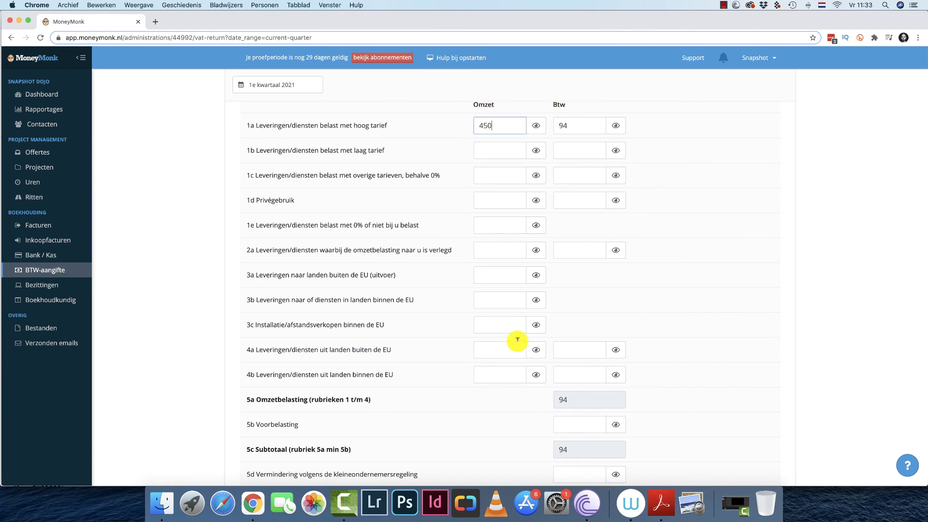
{"action": "scroll", "coordinate": [526, 357], "scroll_direction": "down", "scroll_amount": 2}
{"action": "scroll", "coordinate": [532, 338], "scroll_direction": "up", "scroll_amount": 5}
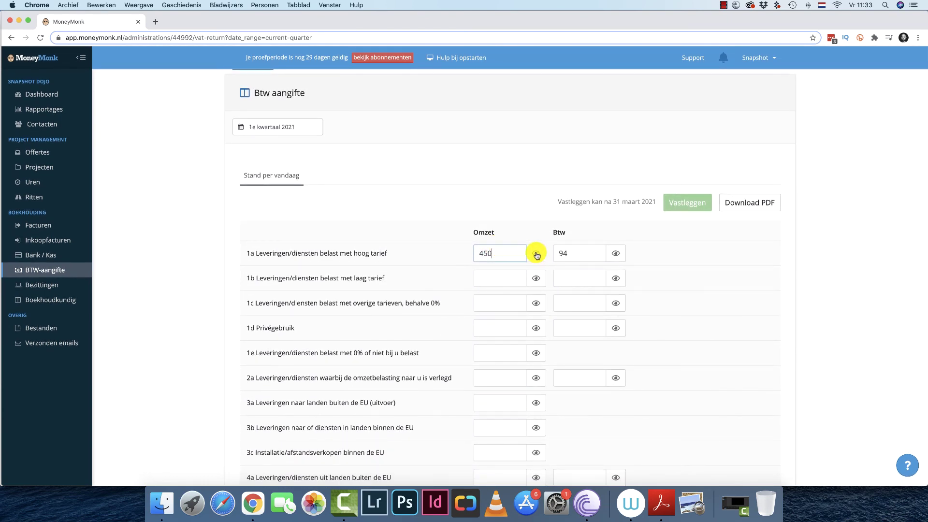
{"action": "left_click", "coordinate": [536, 254]}
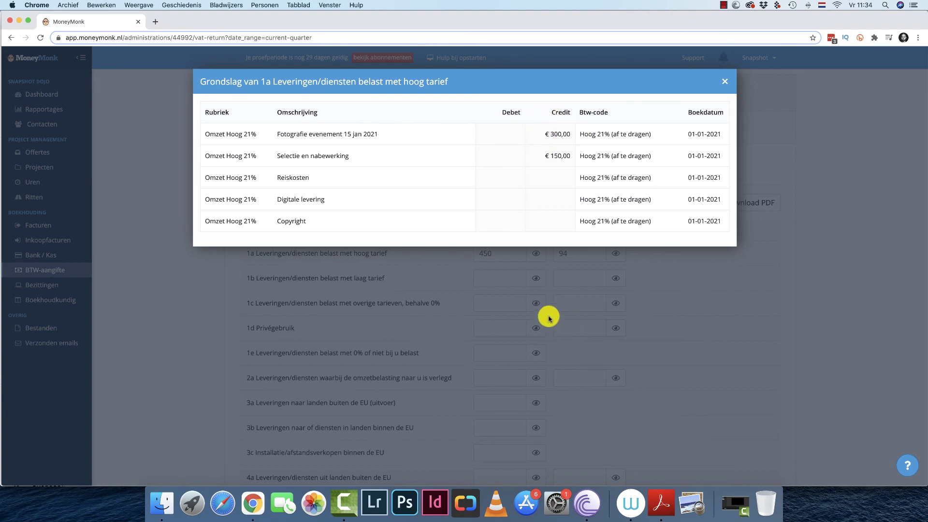
{"action": "left_click", "coordinate": [437, 266]}
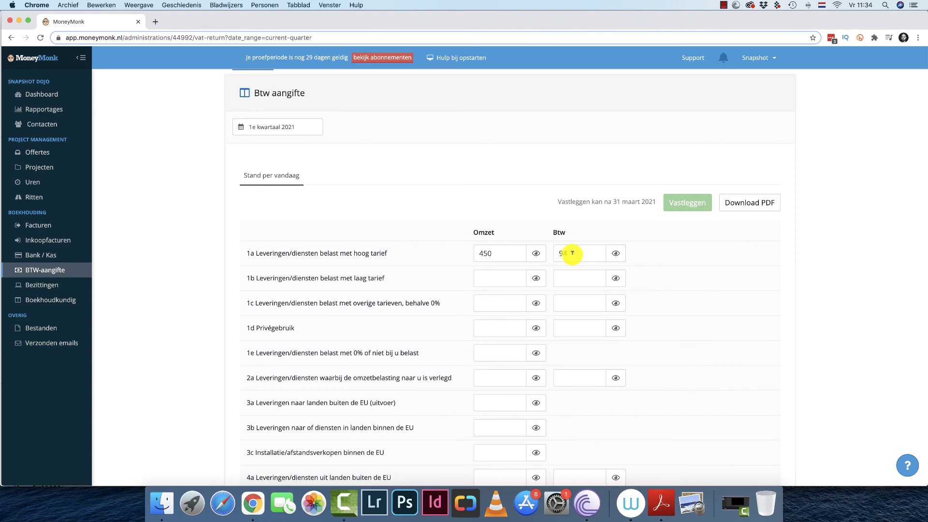
{"action": "scroll", "coordinate": [570, 261], "scroll_direction": "down", "scroll_amount": 5}
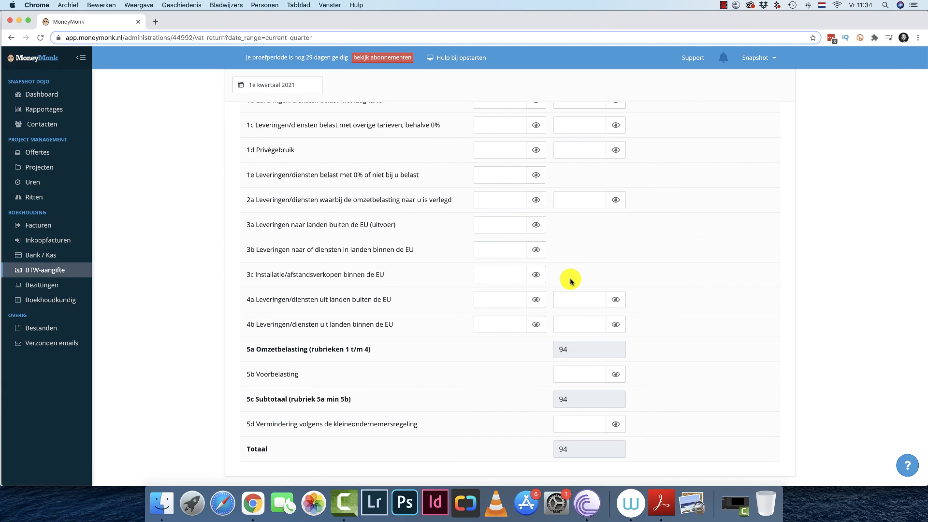
{"action": "scroll", "coordinate": [402, 290], "scroll_direction": "up", "scroll_amount": 5}
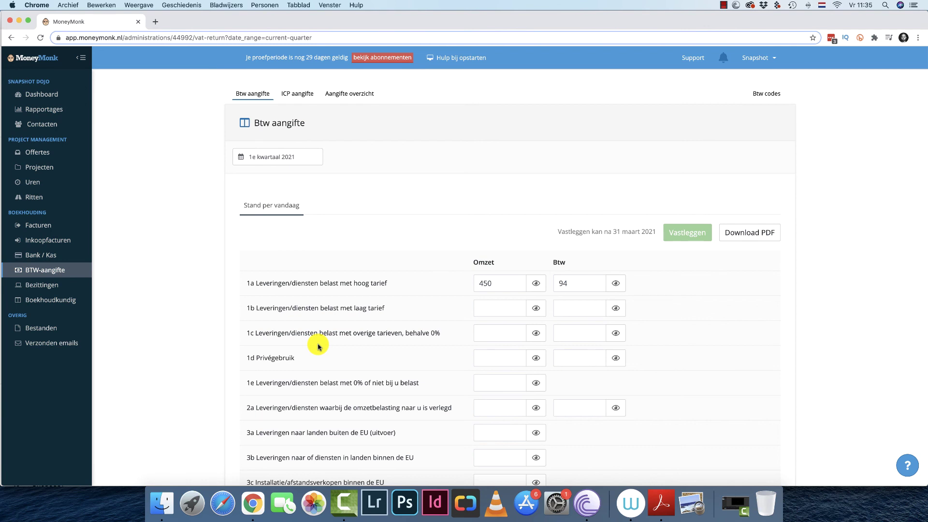
Check the dashboard's January figures in the Financiële voortgang chart, then open Inkoopfacturen.
{"action": "left_click", "coordinate": [67, 95]}
{"action": "mouse_move", "coordinate": [479, 309]}
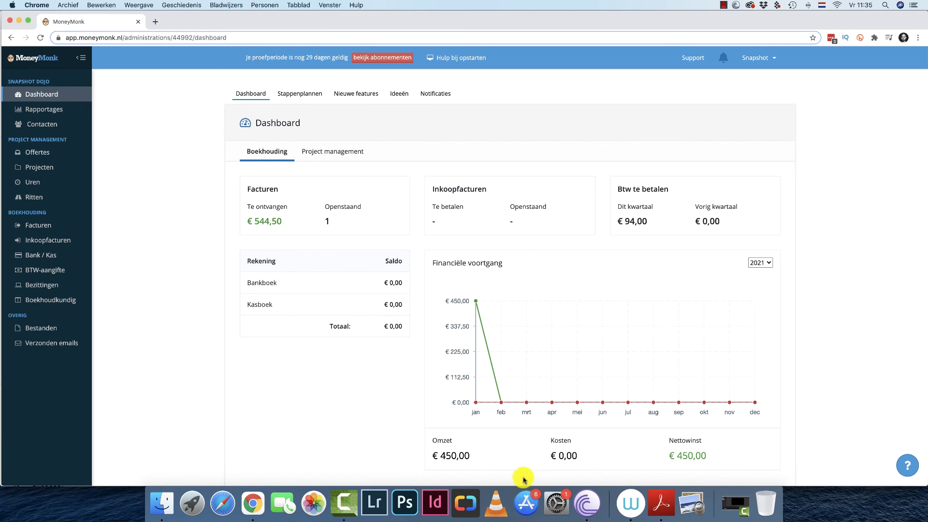
{"action": "mouse_move", "coordinate": [476, 405]}
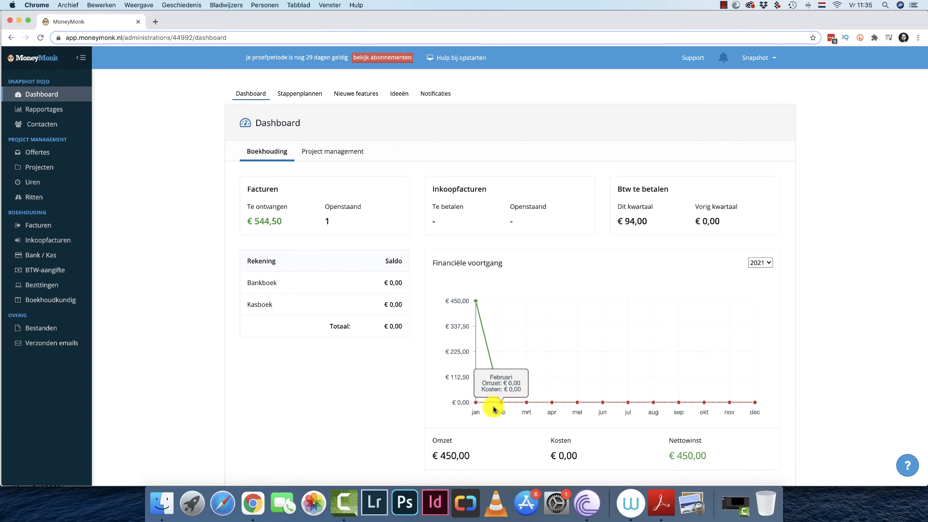
{"action": "left_click", "coordinate": [63, 239]}
Finalise the bol.com purchase invoice and return to the dashboard showing €27,48 costs.
{"action": "left_click", "coordinate": [393, 220]}
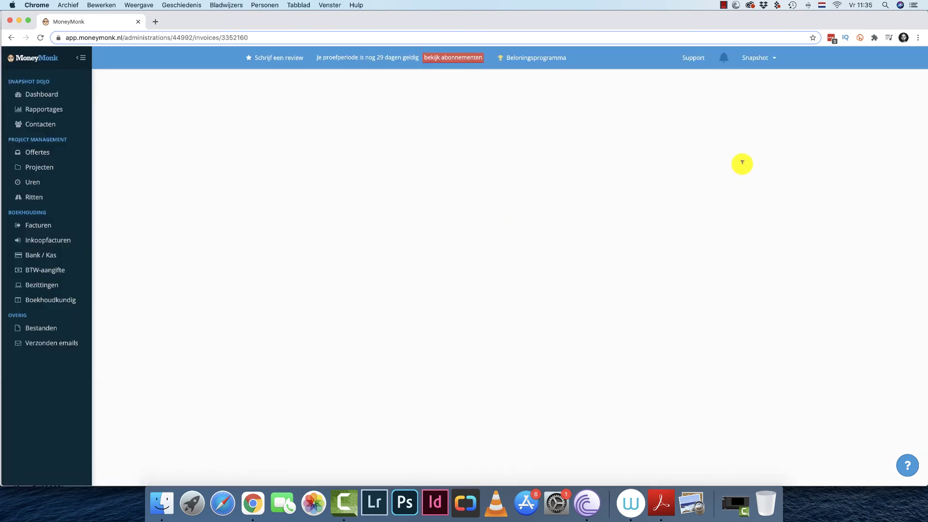
{"action": "left_click", "coordinate": [525, 121]}
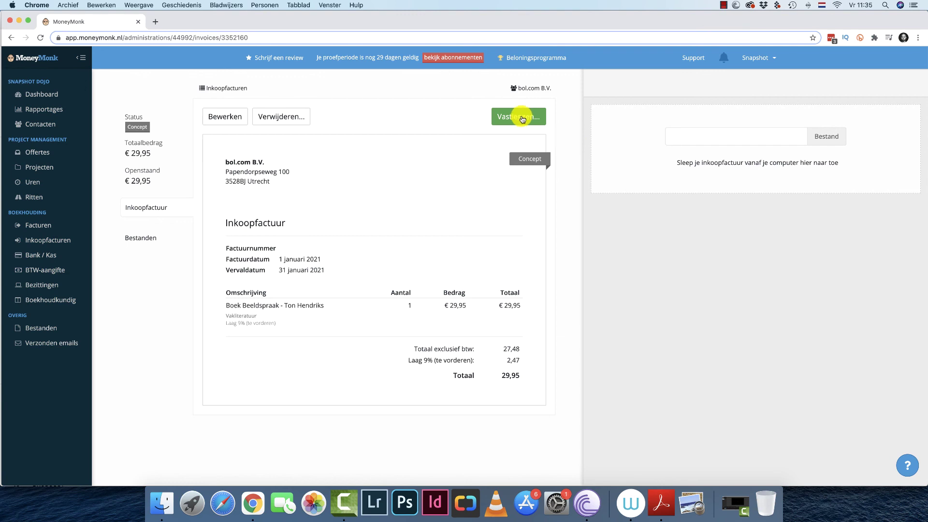
{"action": "left_click", "coordinate": [57, 94]}
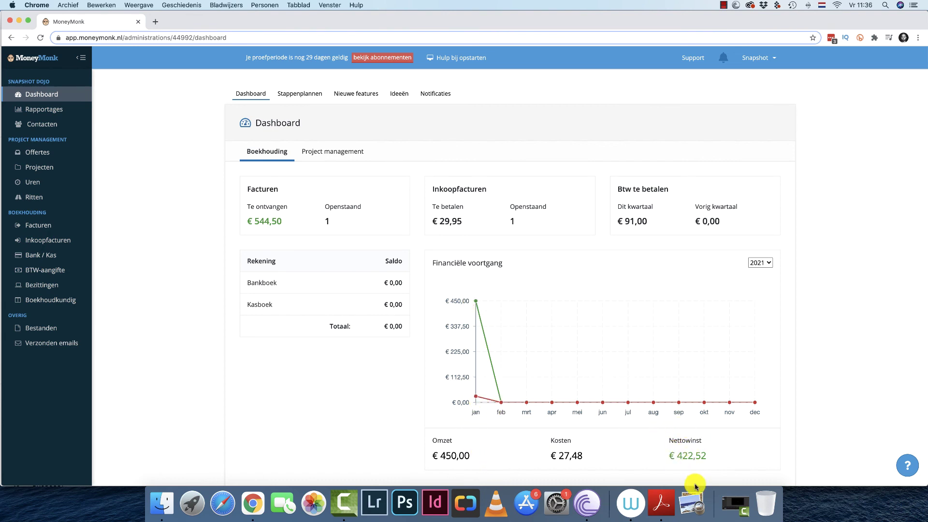
{"action": "left_click", "coordinate": [764, 262]}
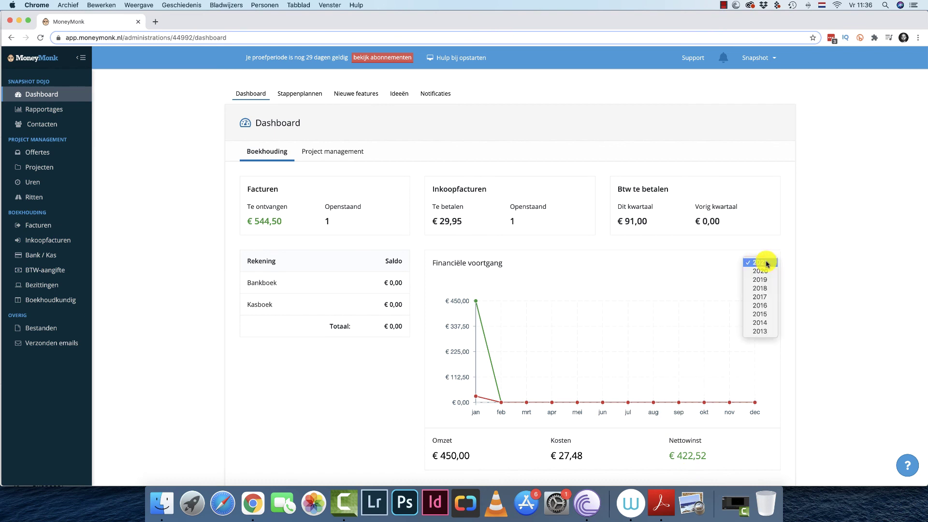
{"action": "left_click", "coordinate": [632, 266]}
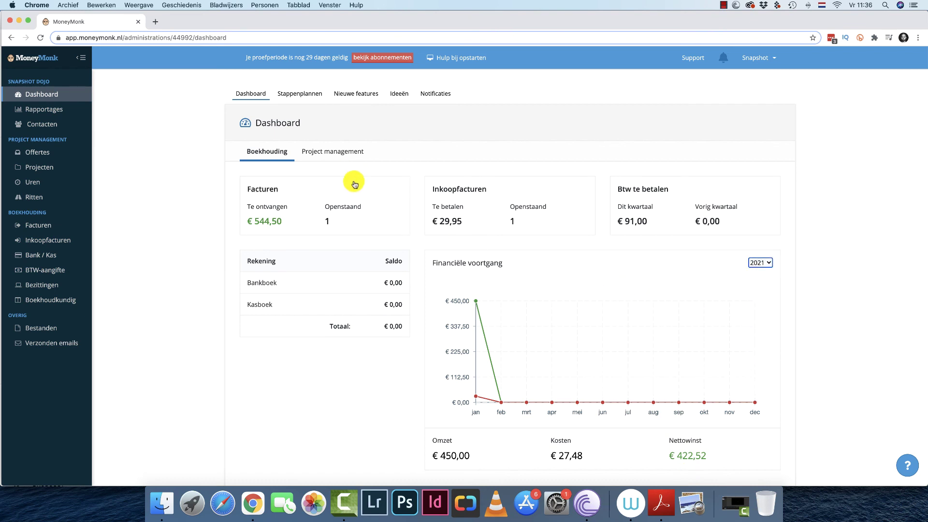